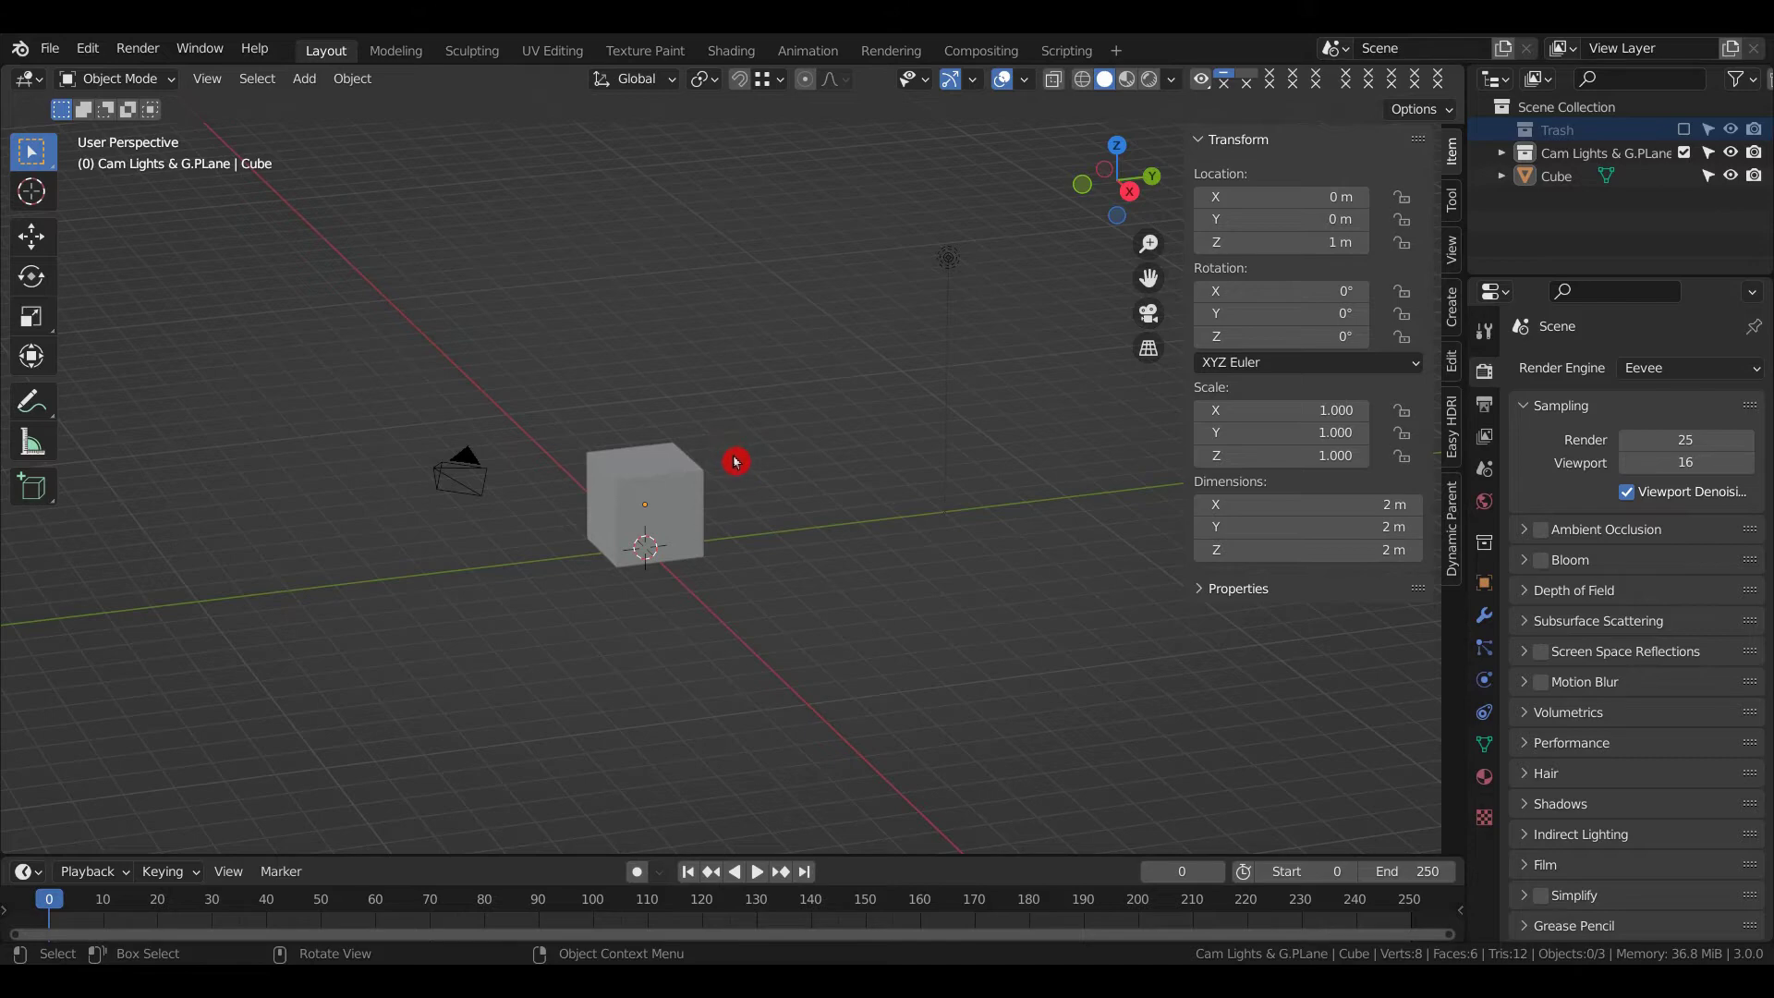
- Delete the default cube from a front orthographic view
key(KP_1)
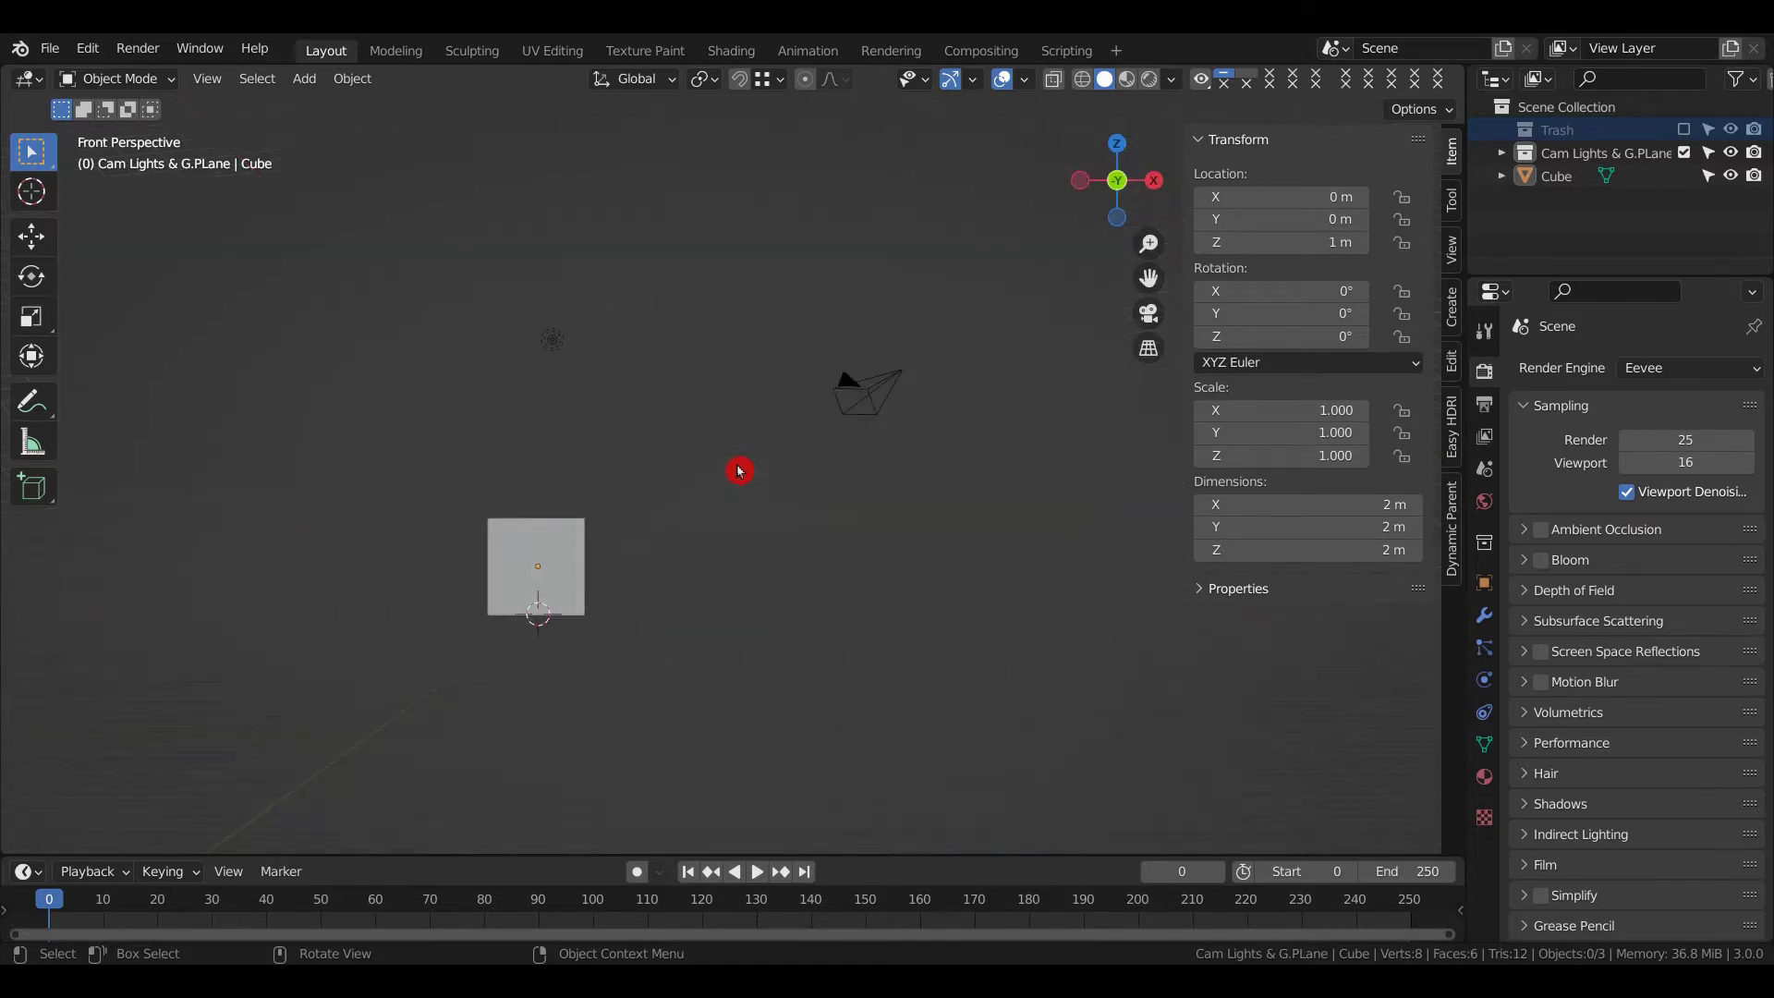
key(KP_5)
shift+middle_drag(543, 530, 705, 424)
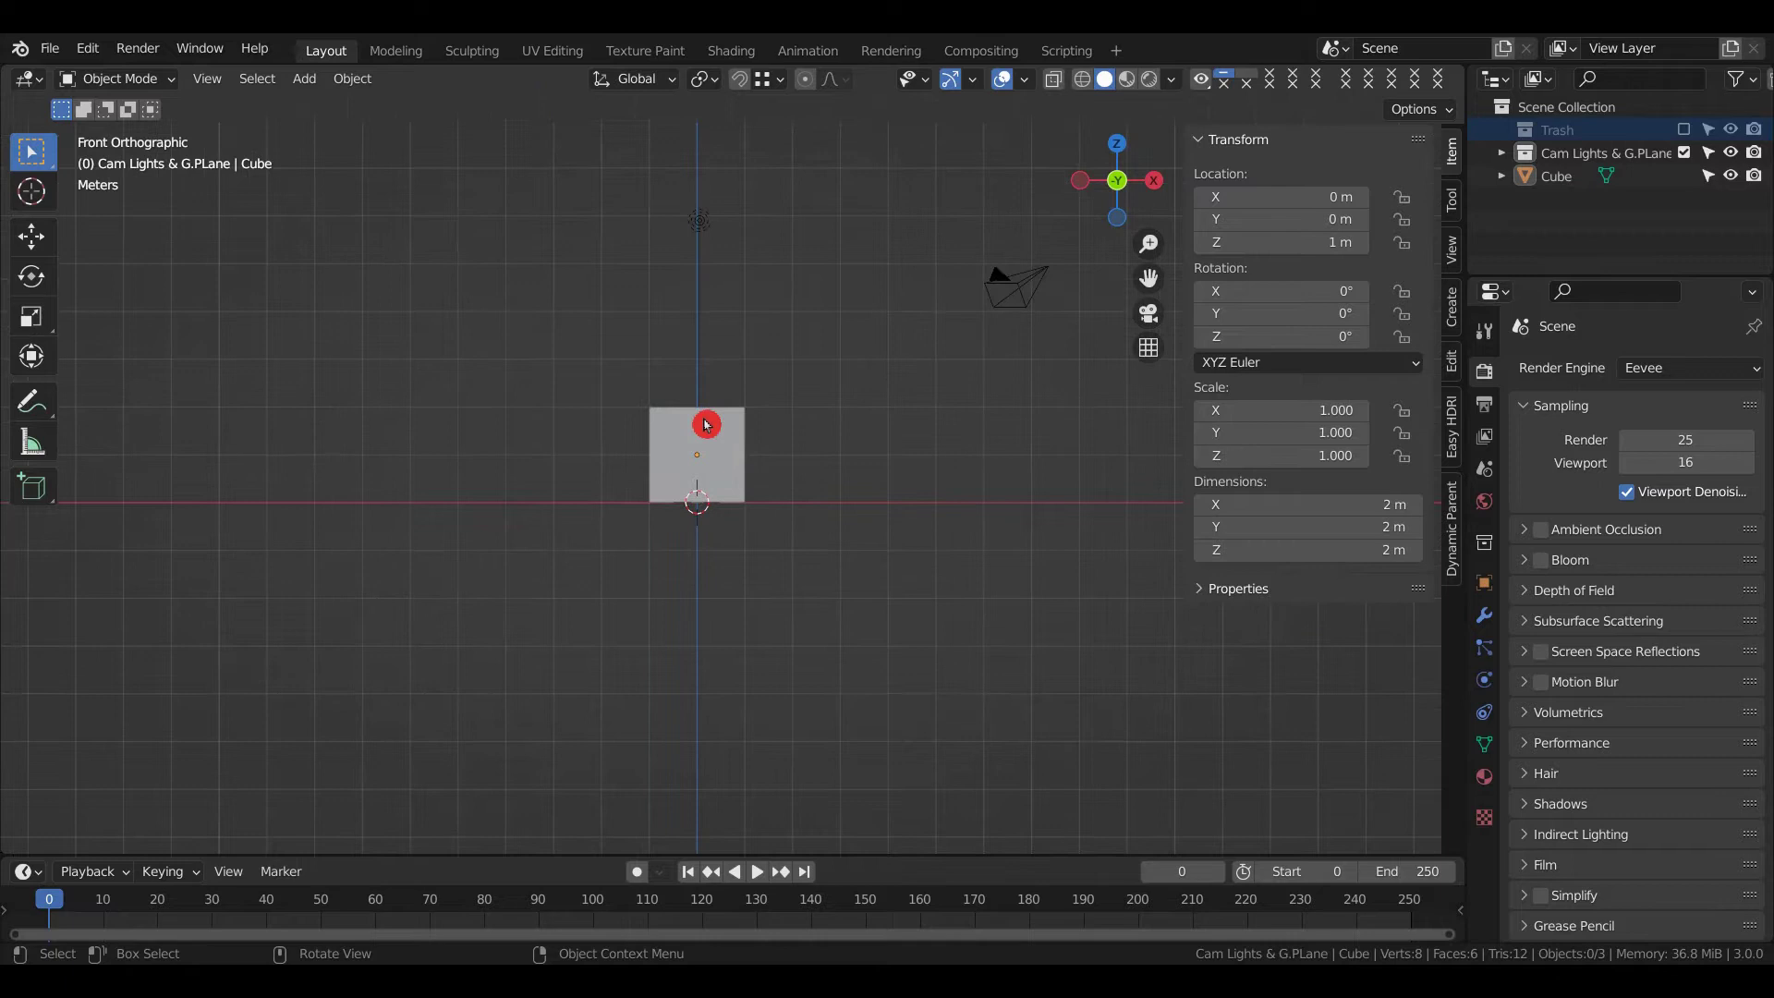
click(705, 424)
key(x)
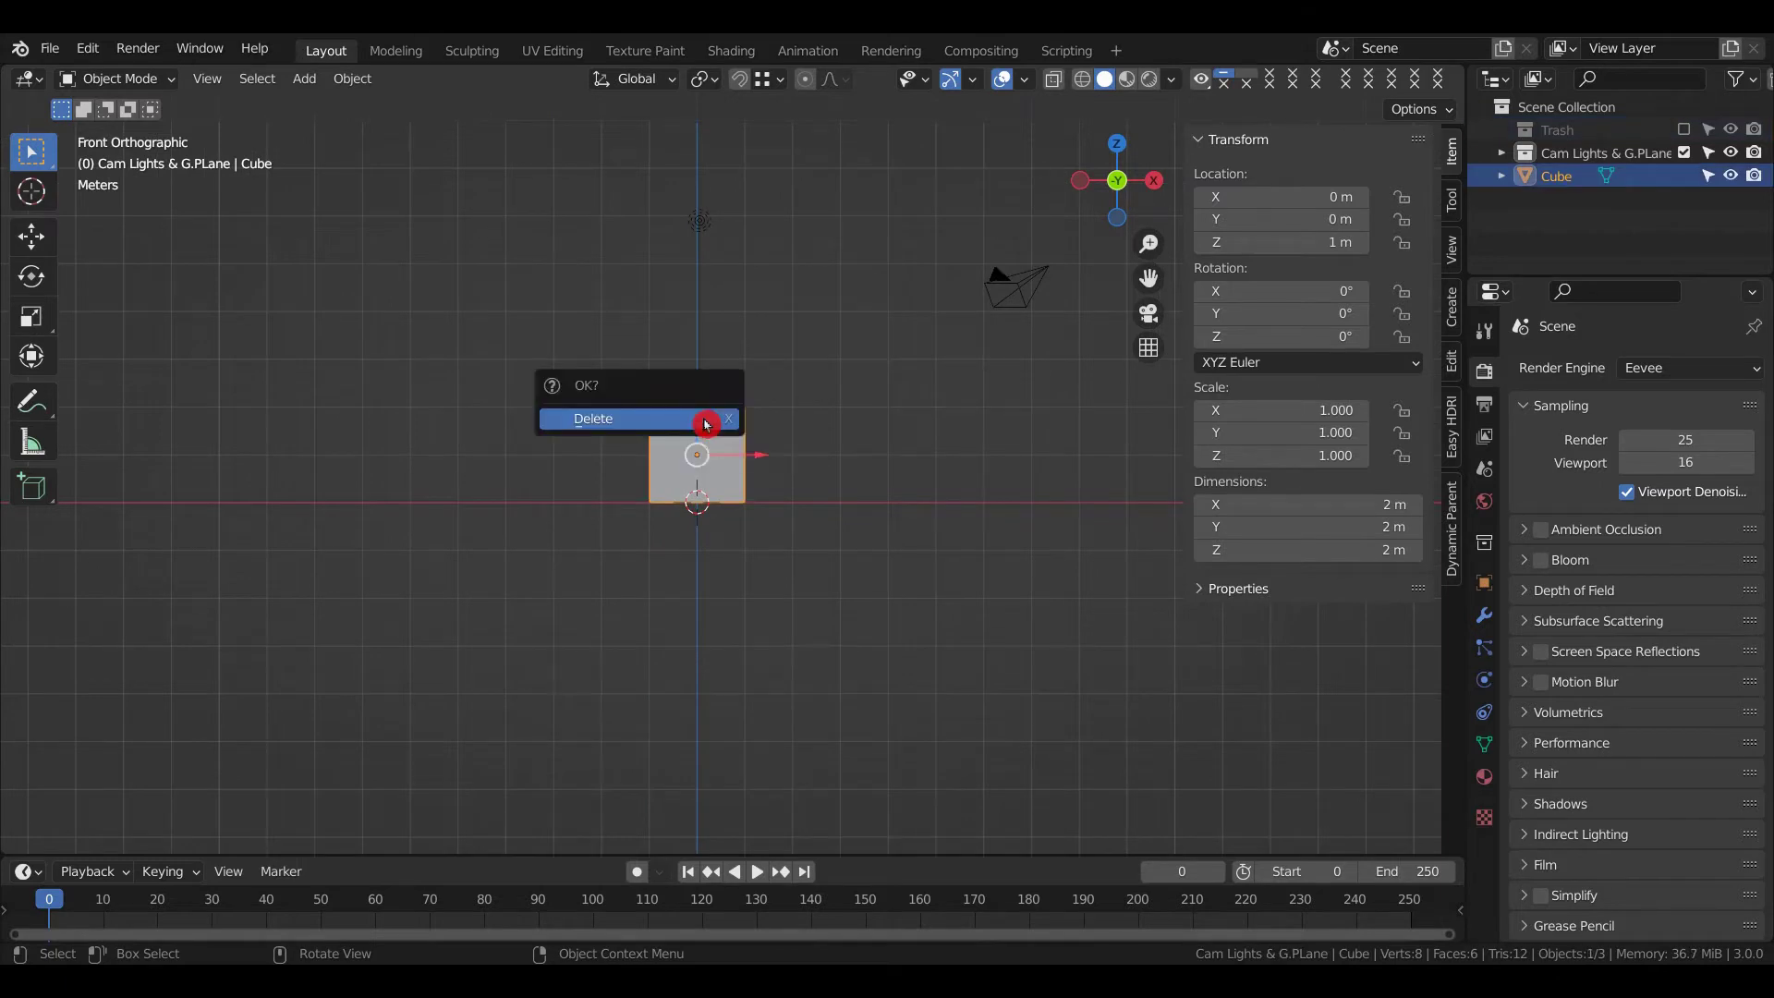
click(706, 424)
- Add a text object and rotate it 90° about X so it stands upright
key(shift+a)
mouse_move(676, 565)
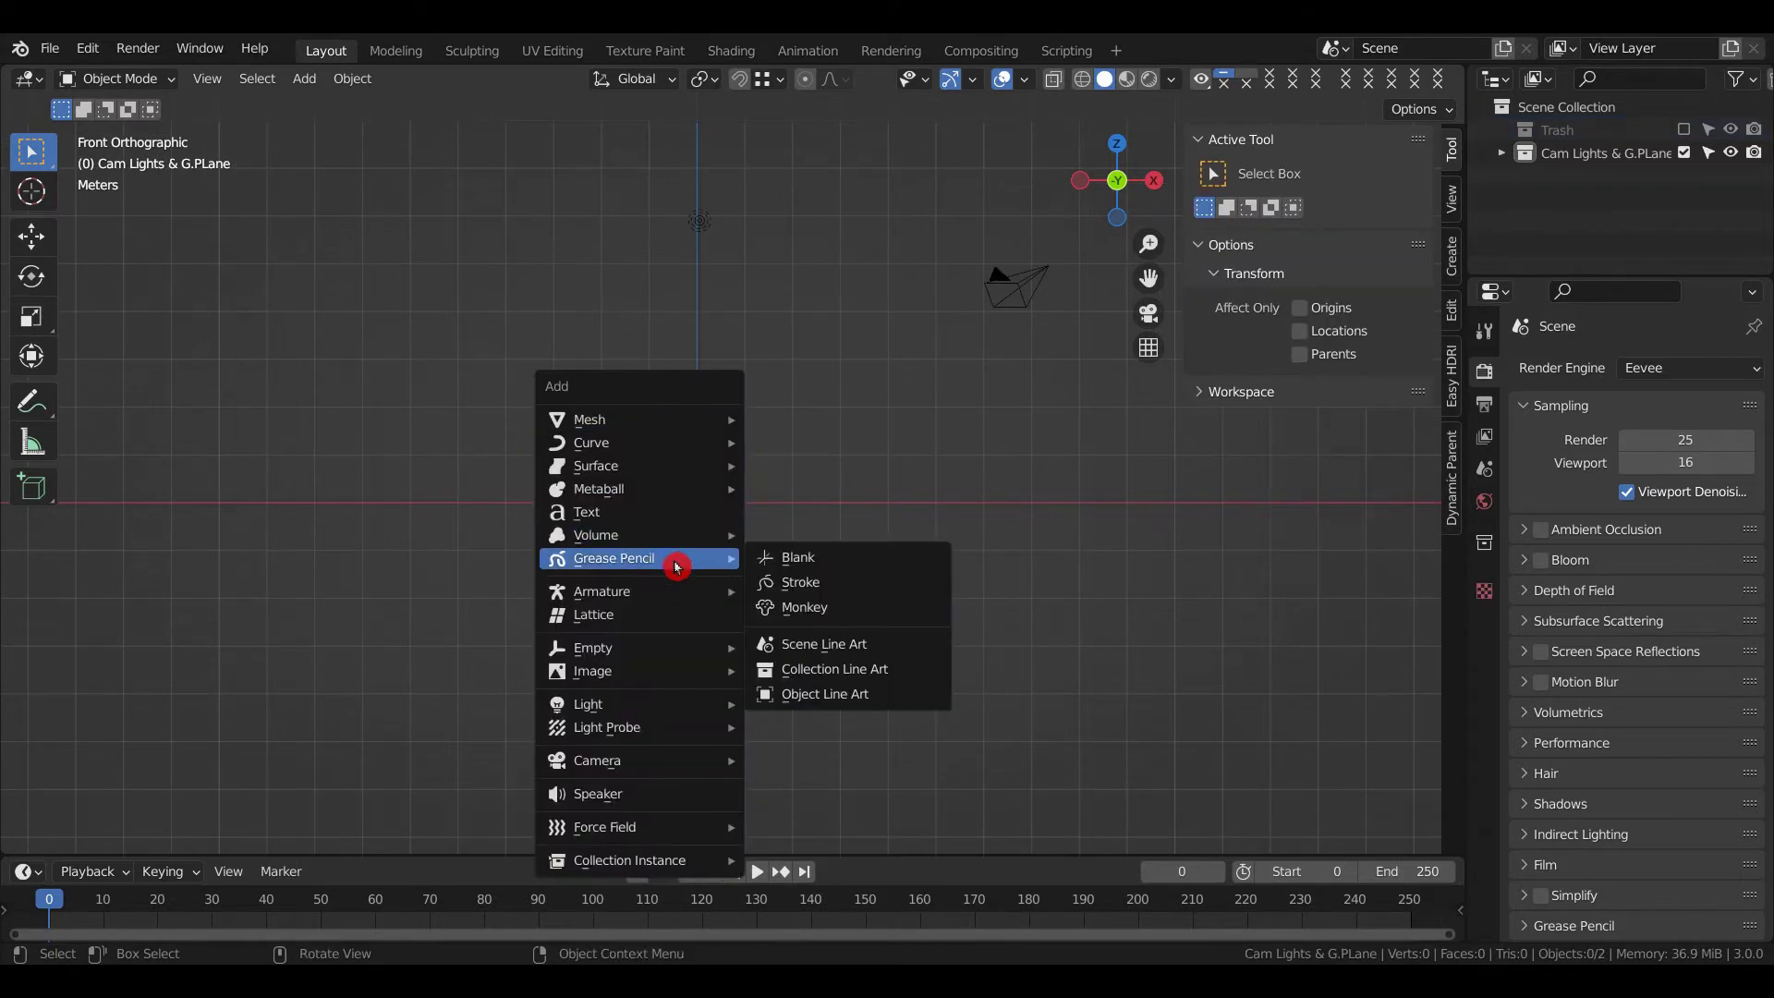
click(665, 514)
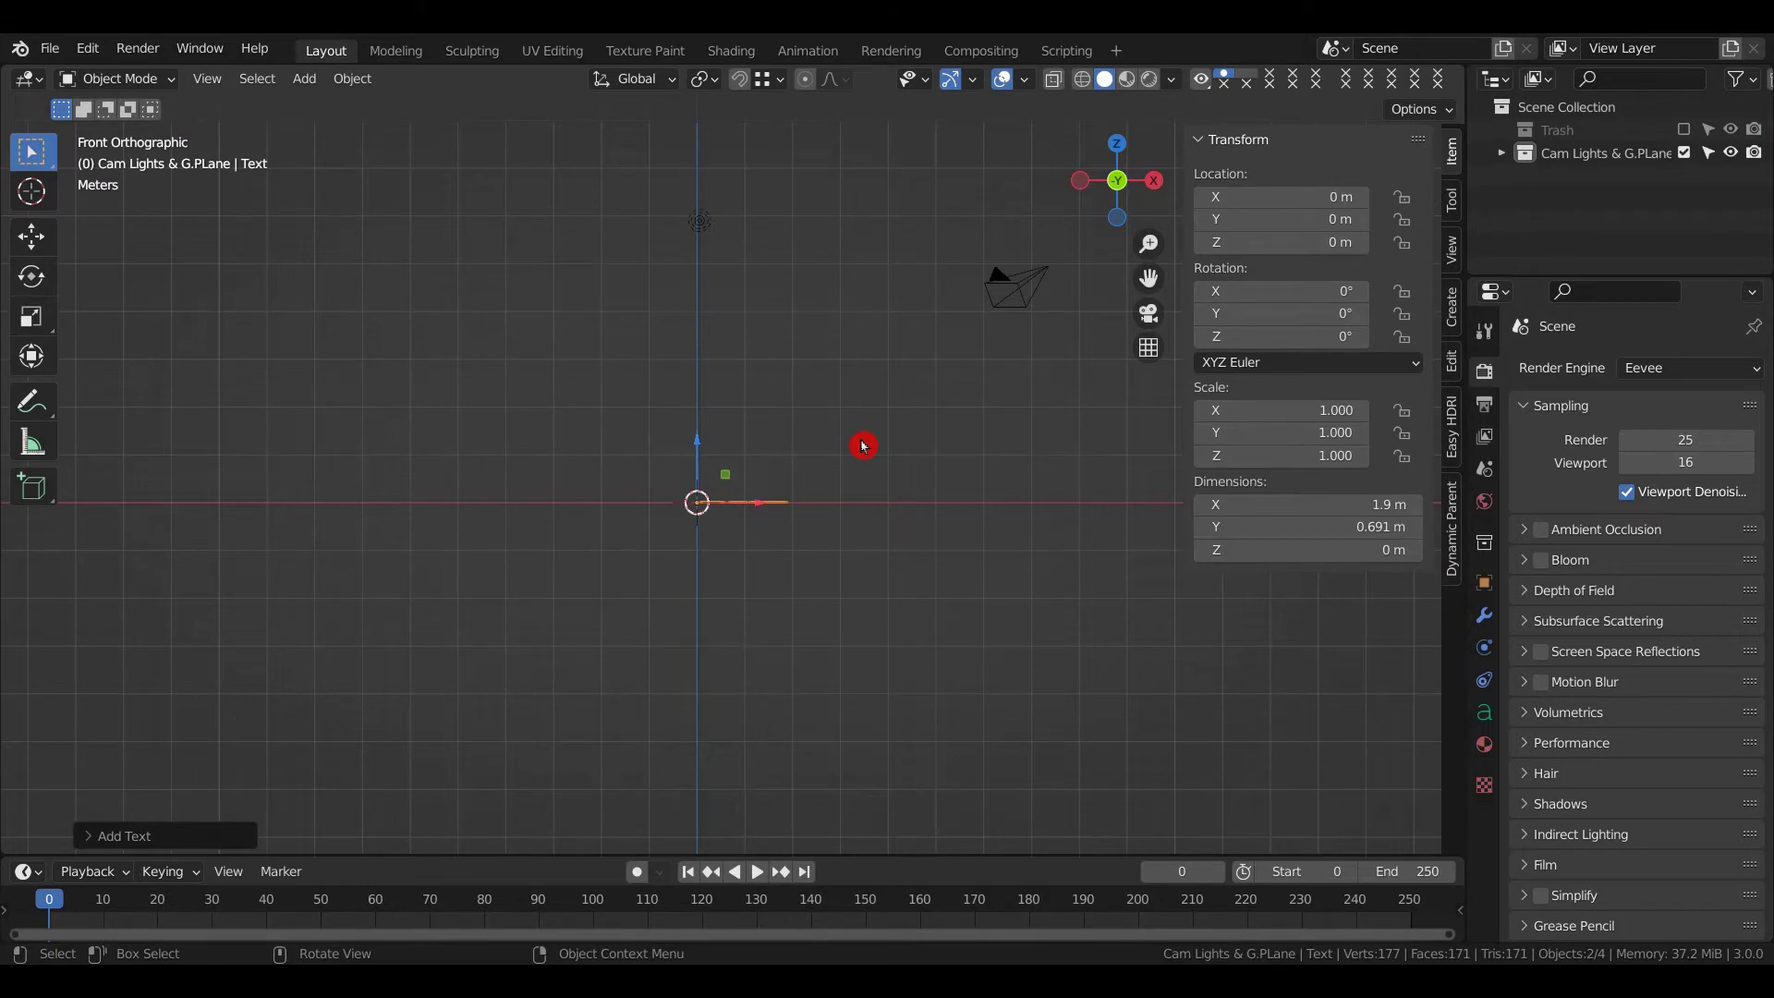
middle_drag(863, 446, 784, 499)
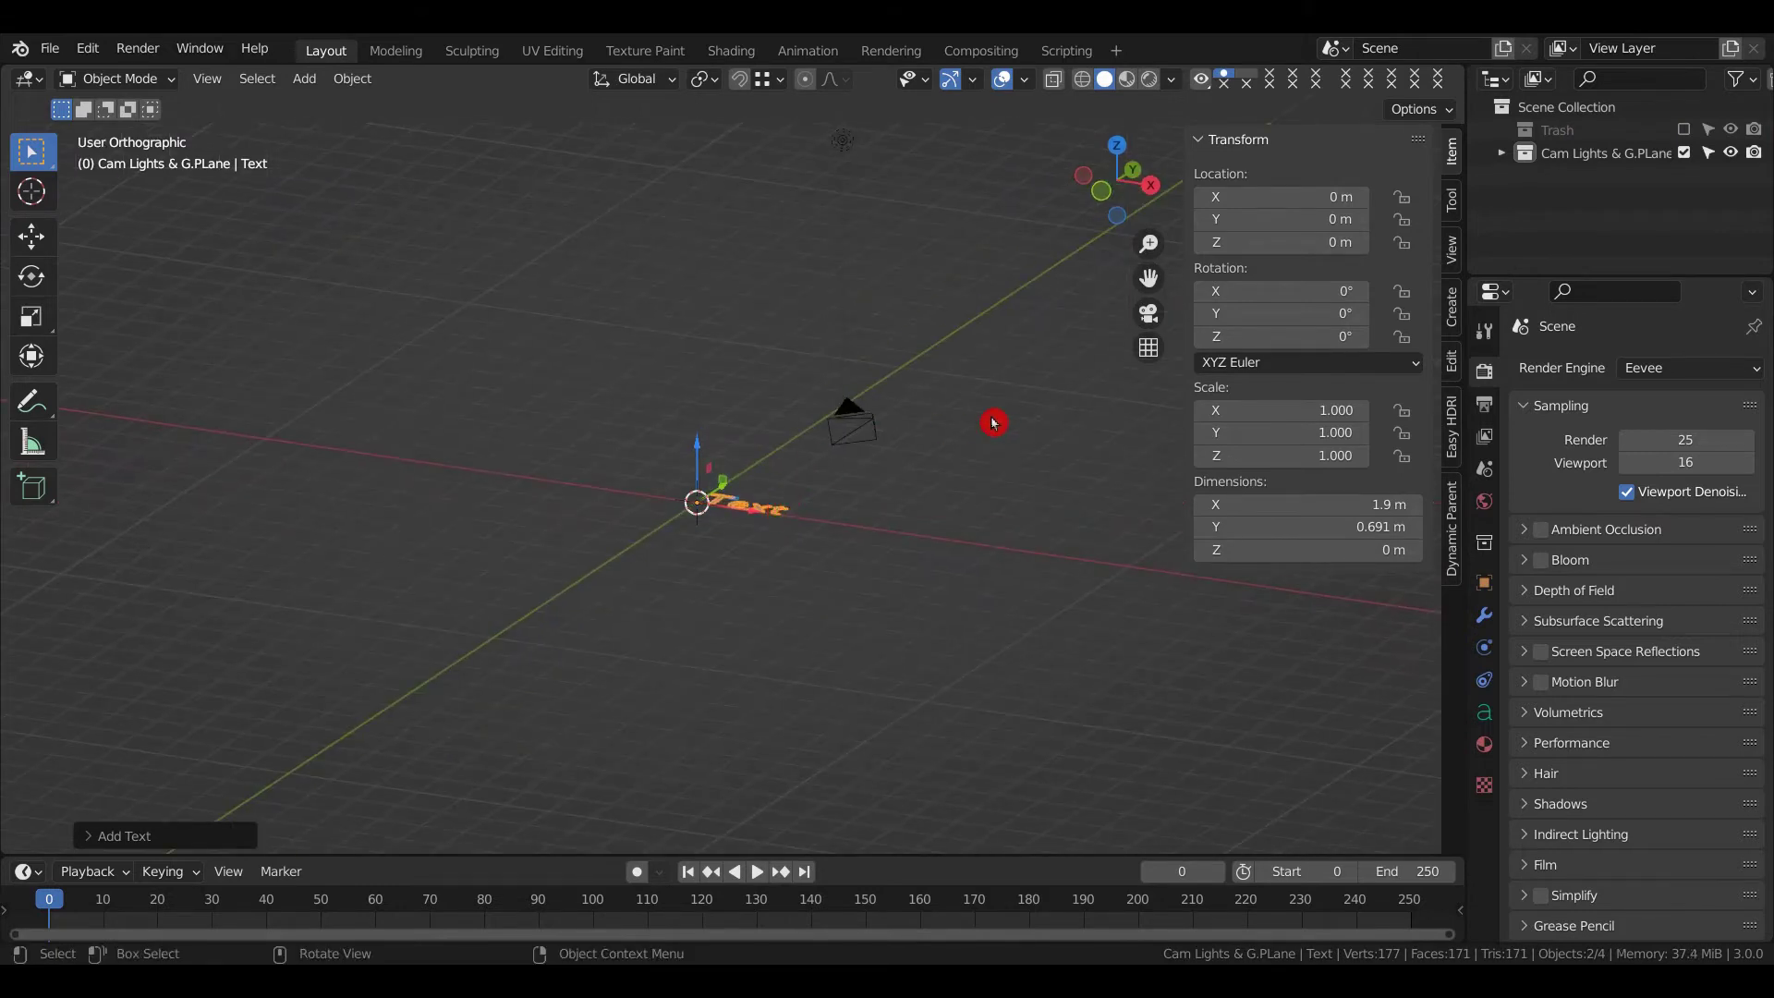
click(1306, 300)
text(90)
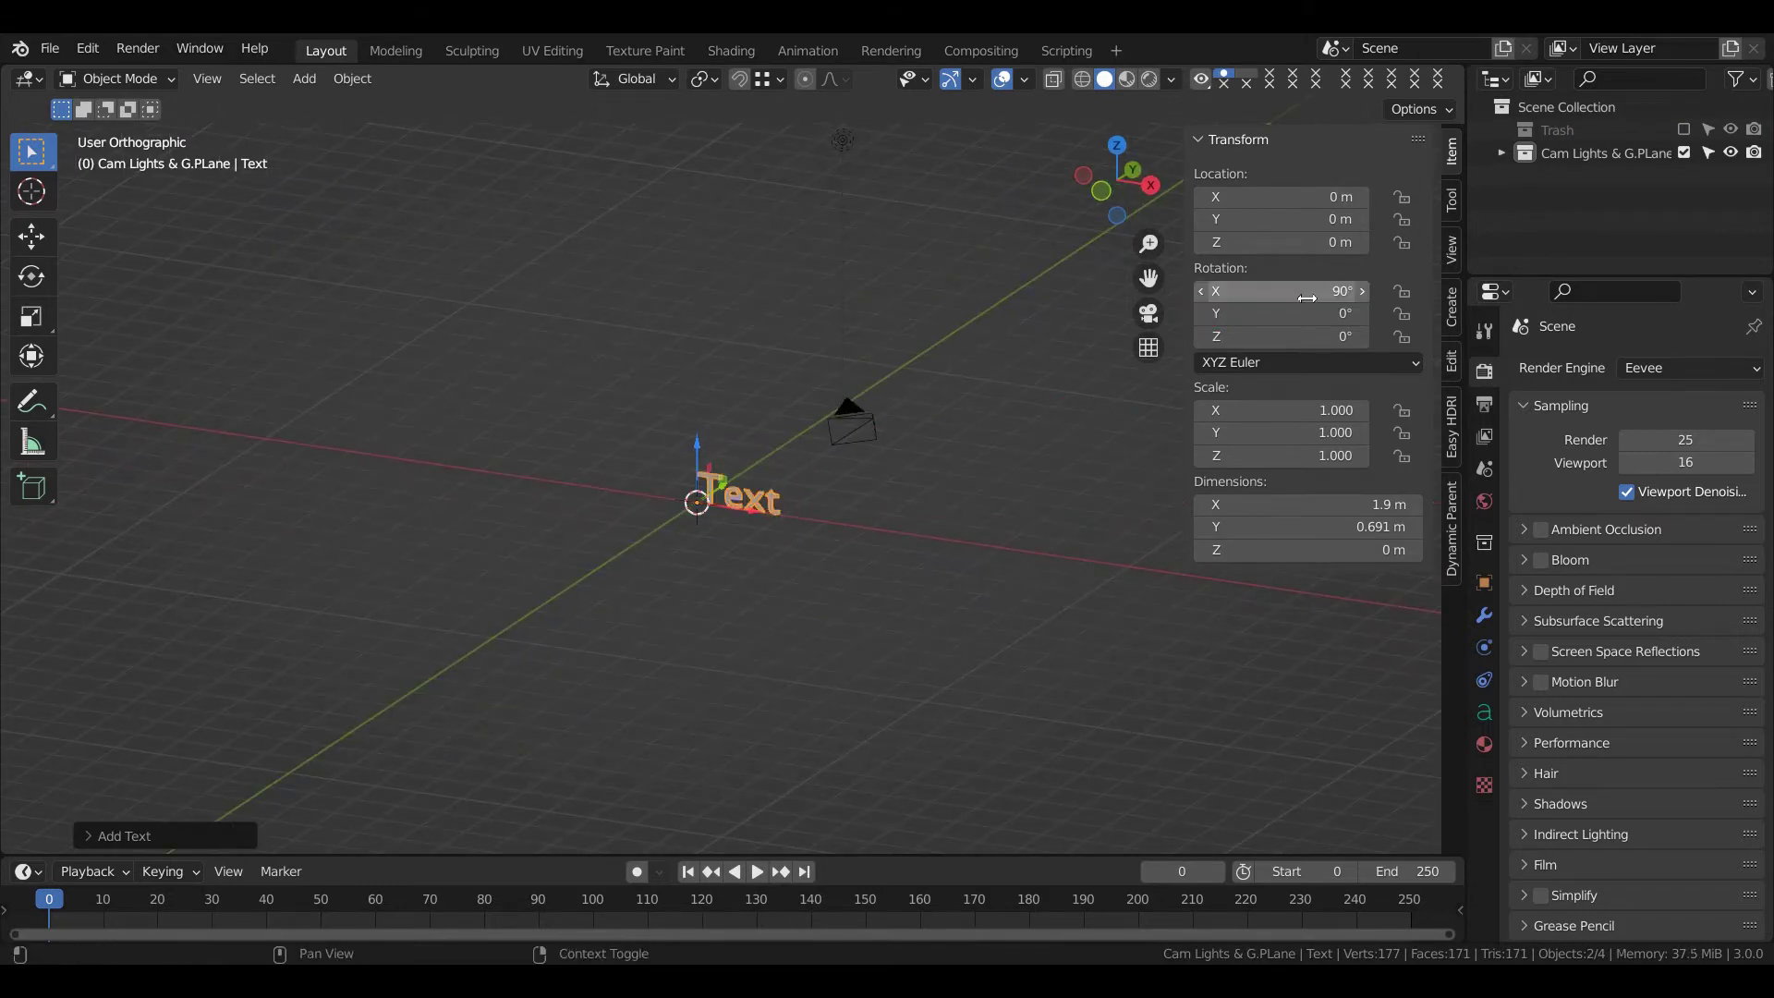
key(Return)
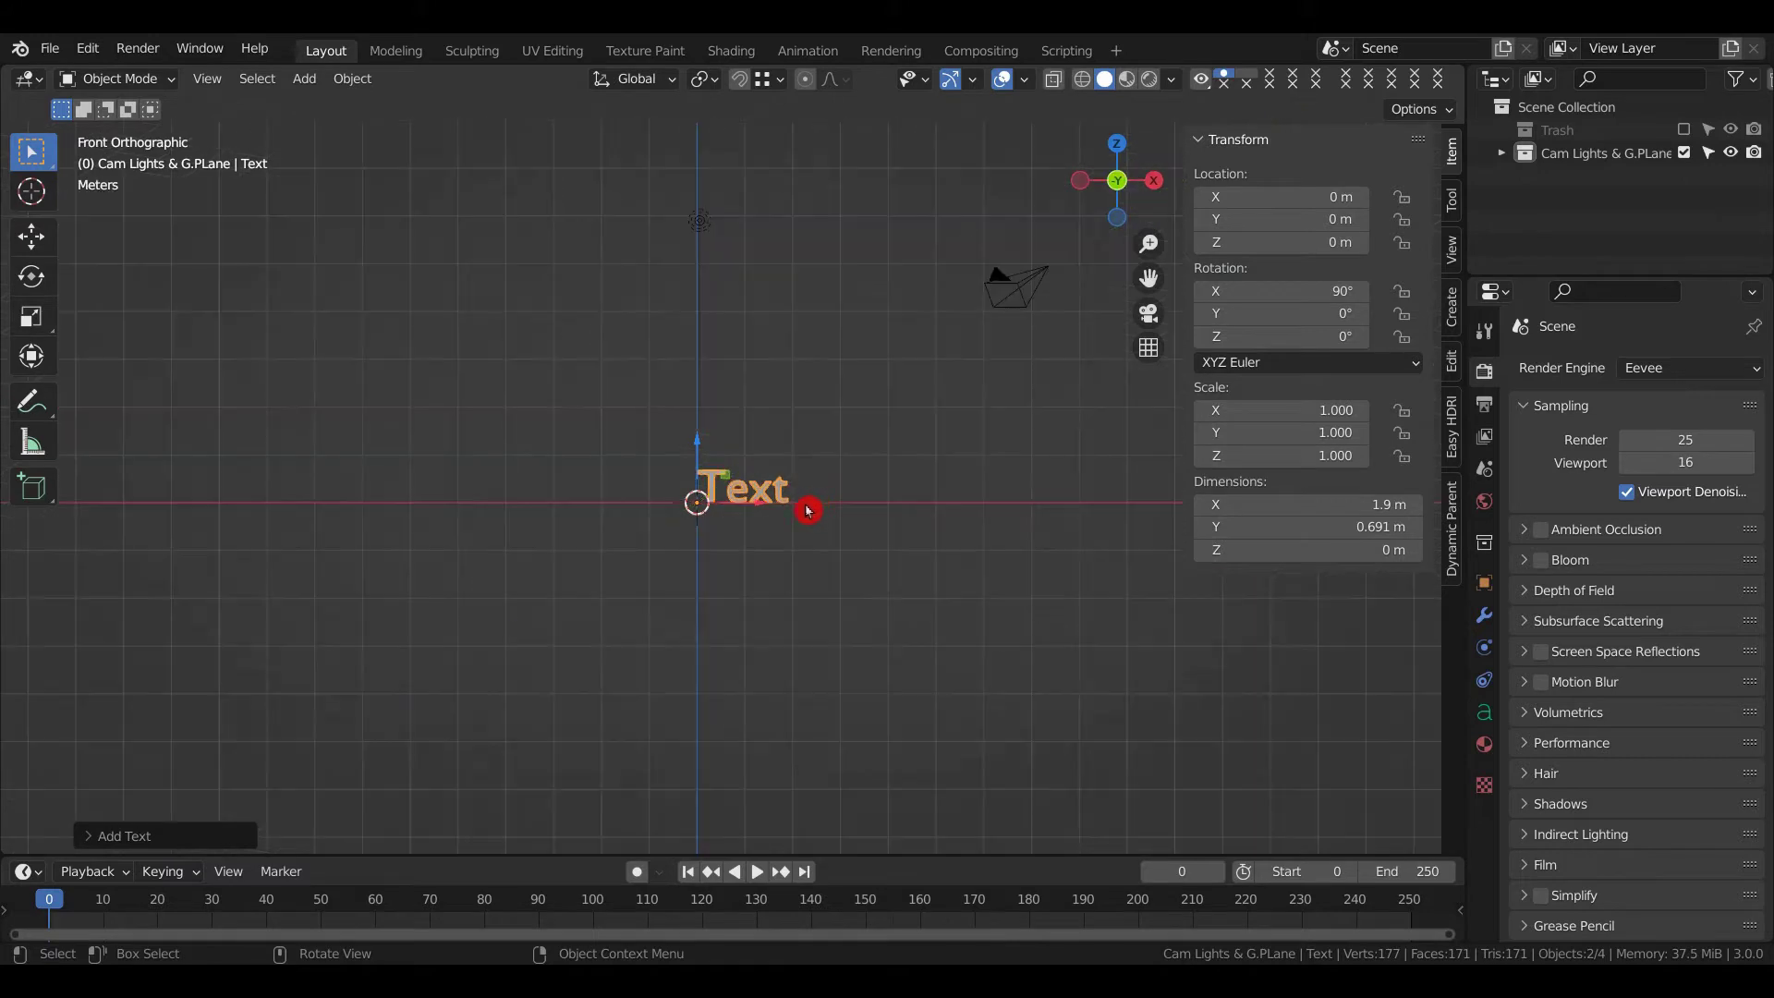
key(KP_1)
- Replace the placeholder word 'Text' with BlenDon
key(Tab)
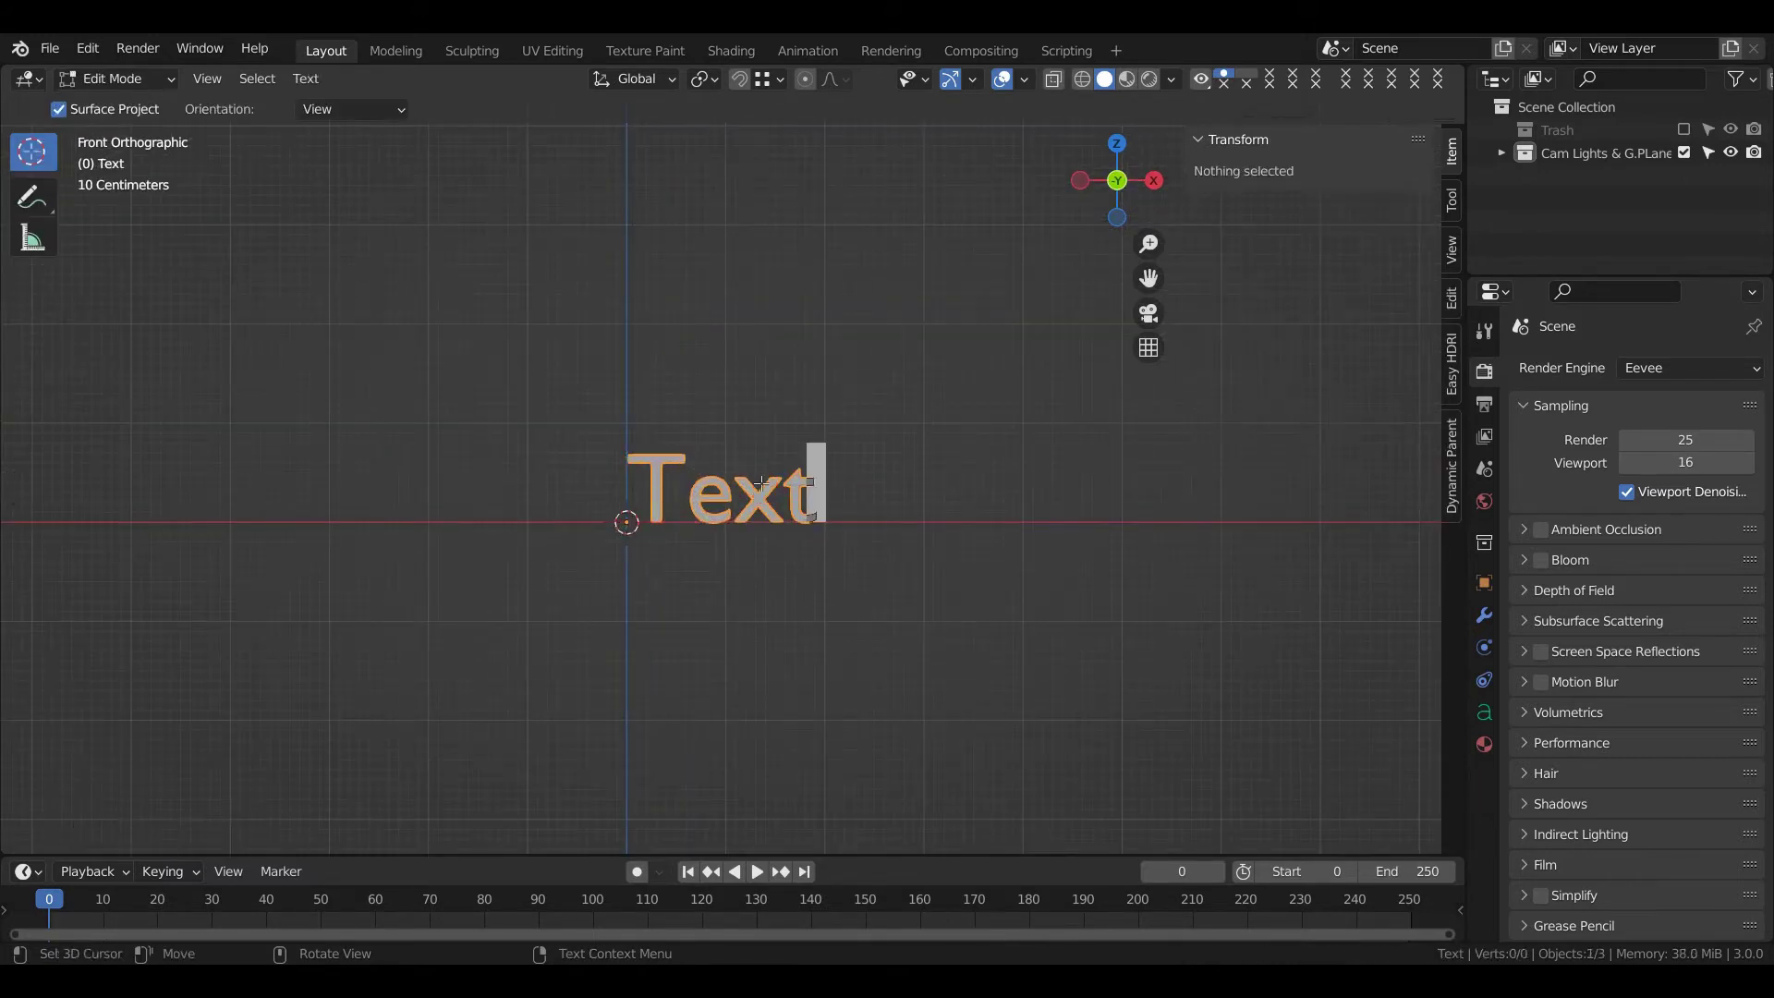
key(BackSpace)
key(BackSpace)
key(BackSpace)
key(BackSpace)
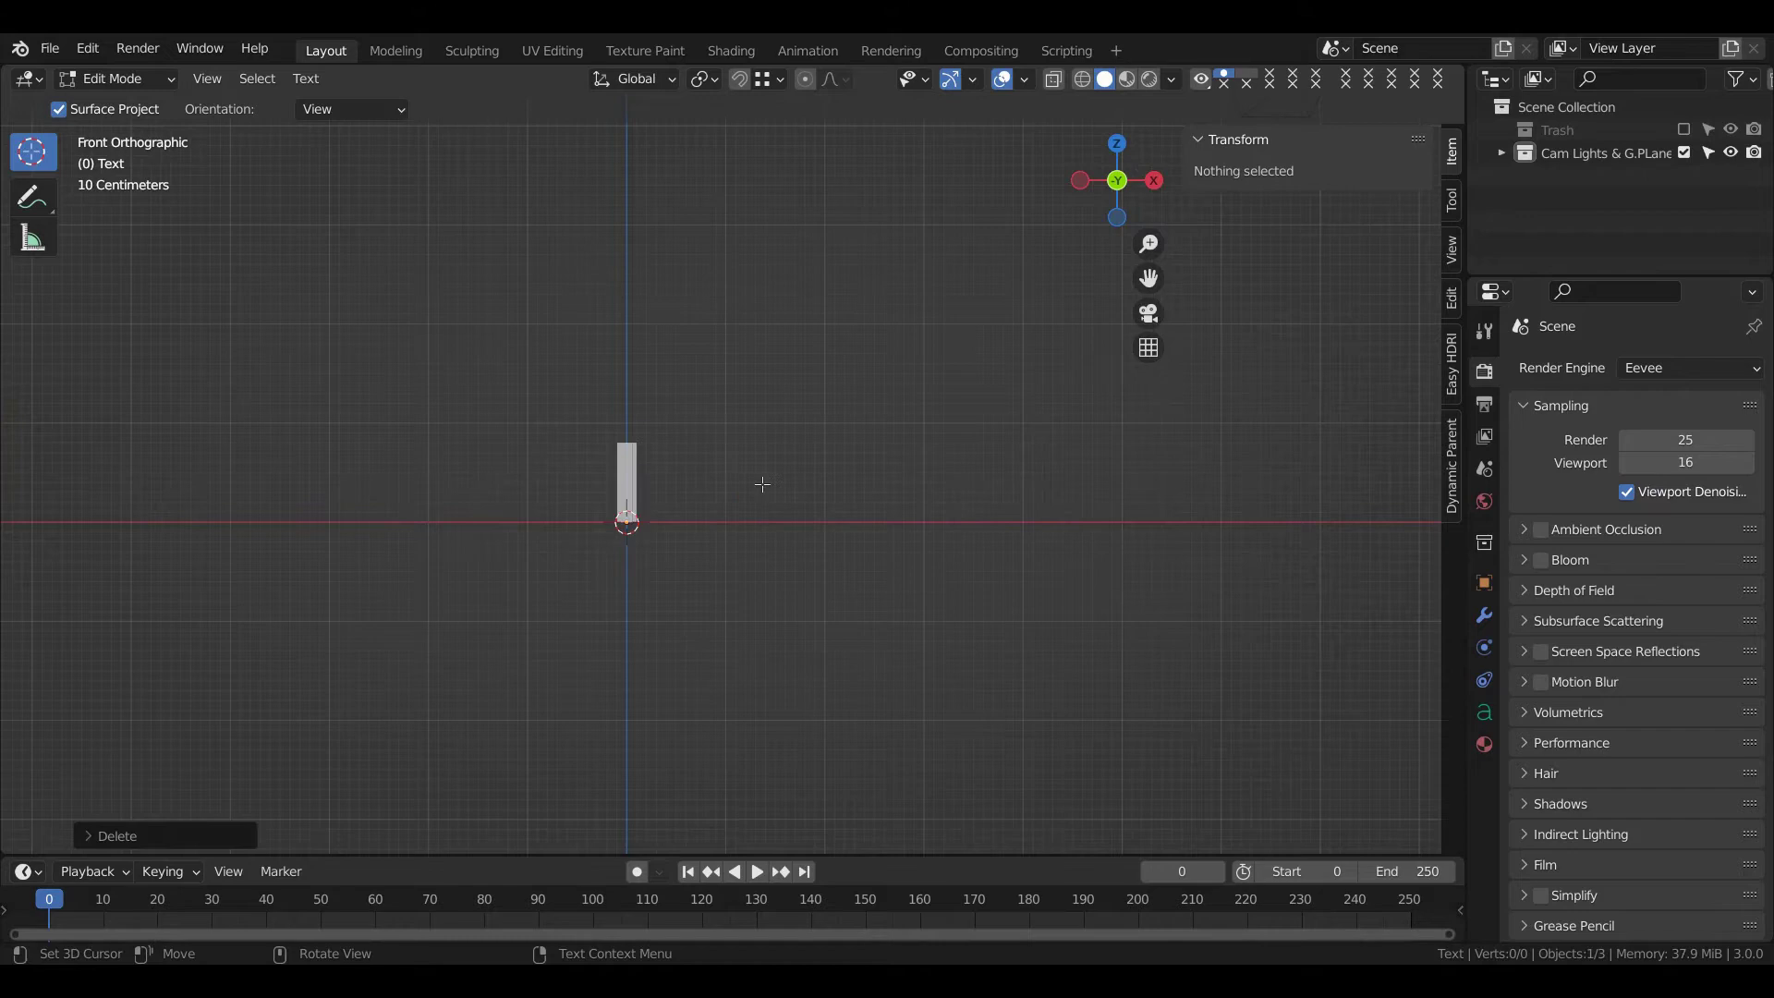
text(Blen)
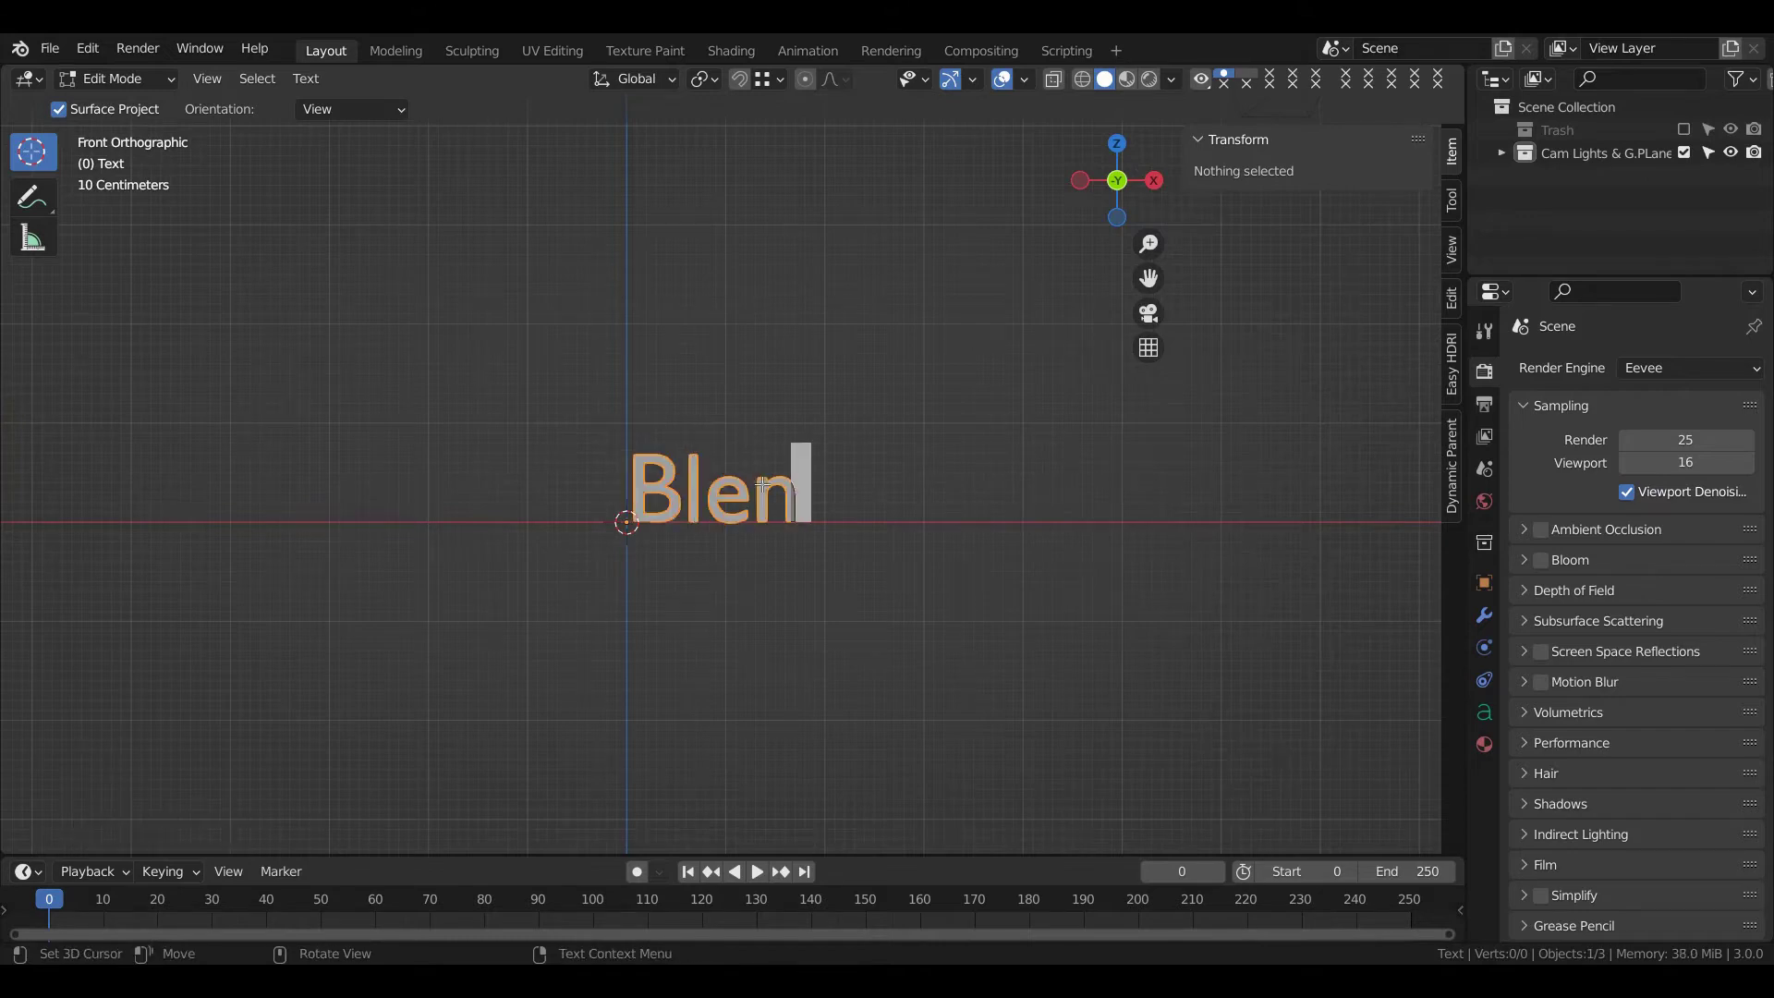
text(Don)
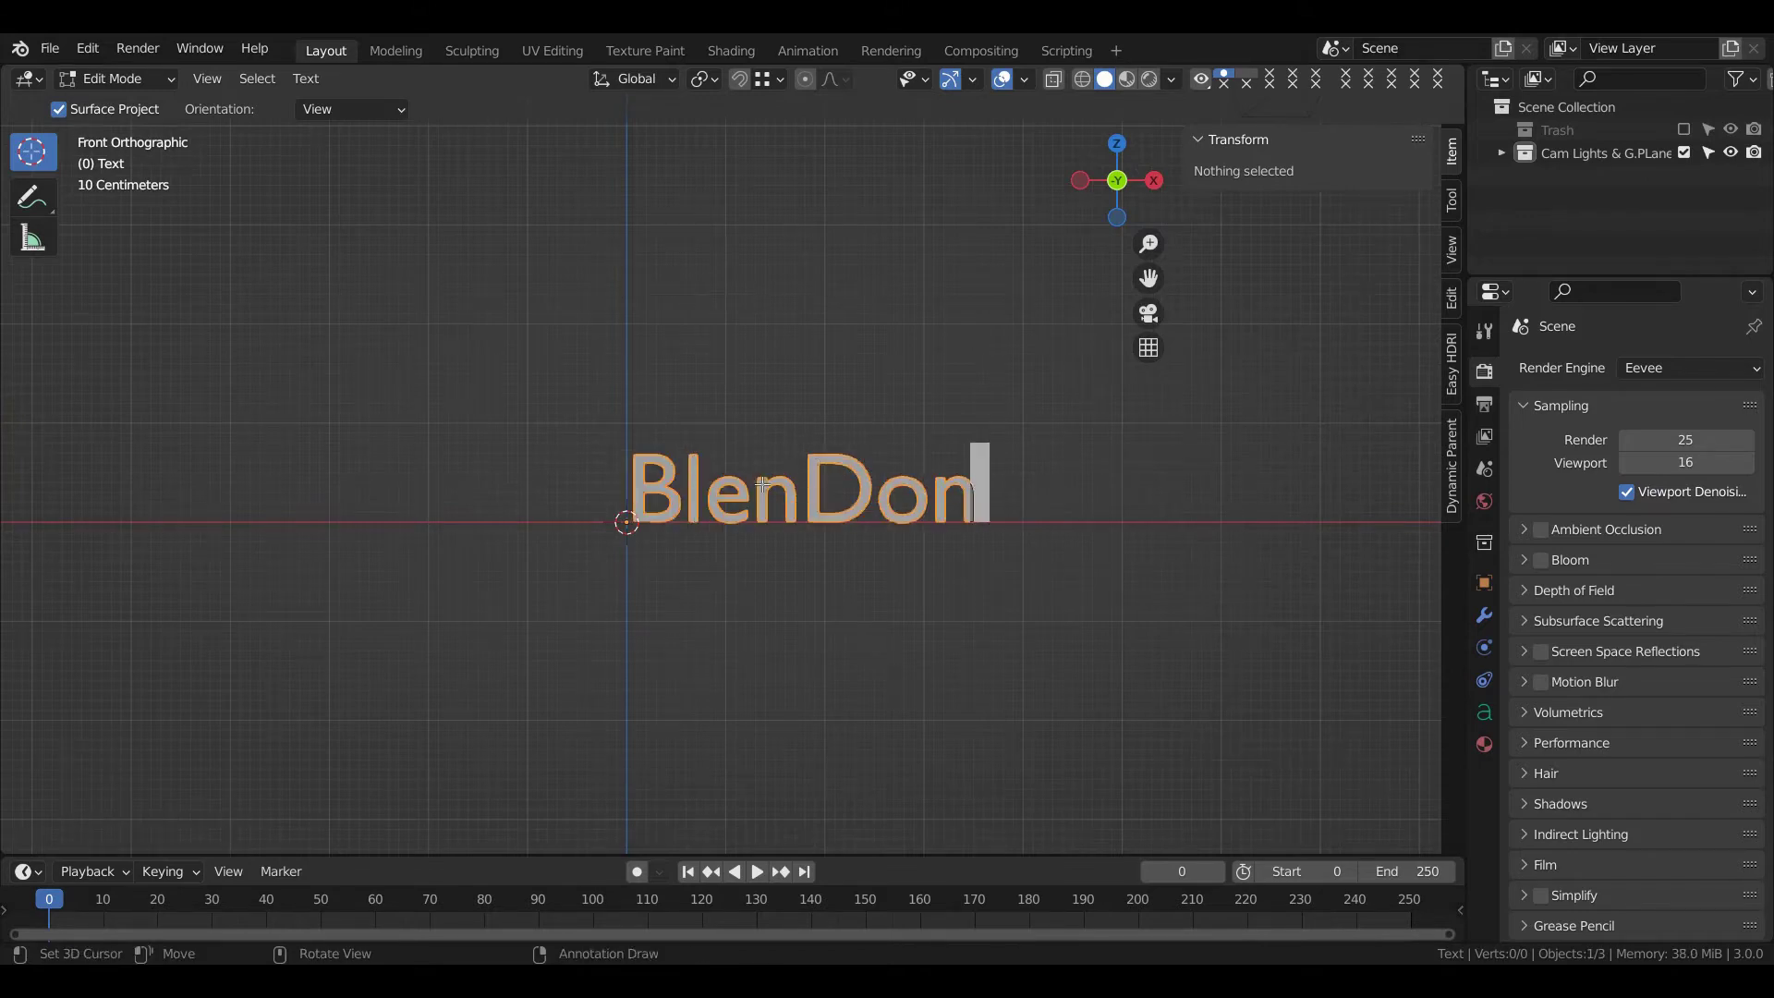
- Finish editing BlenDon and convert the text object to a mesh via Convert To > Mesh
key(Tab)
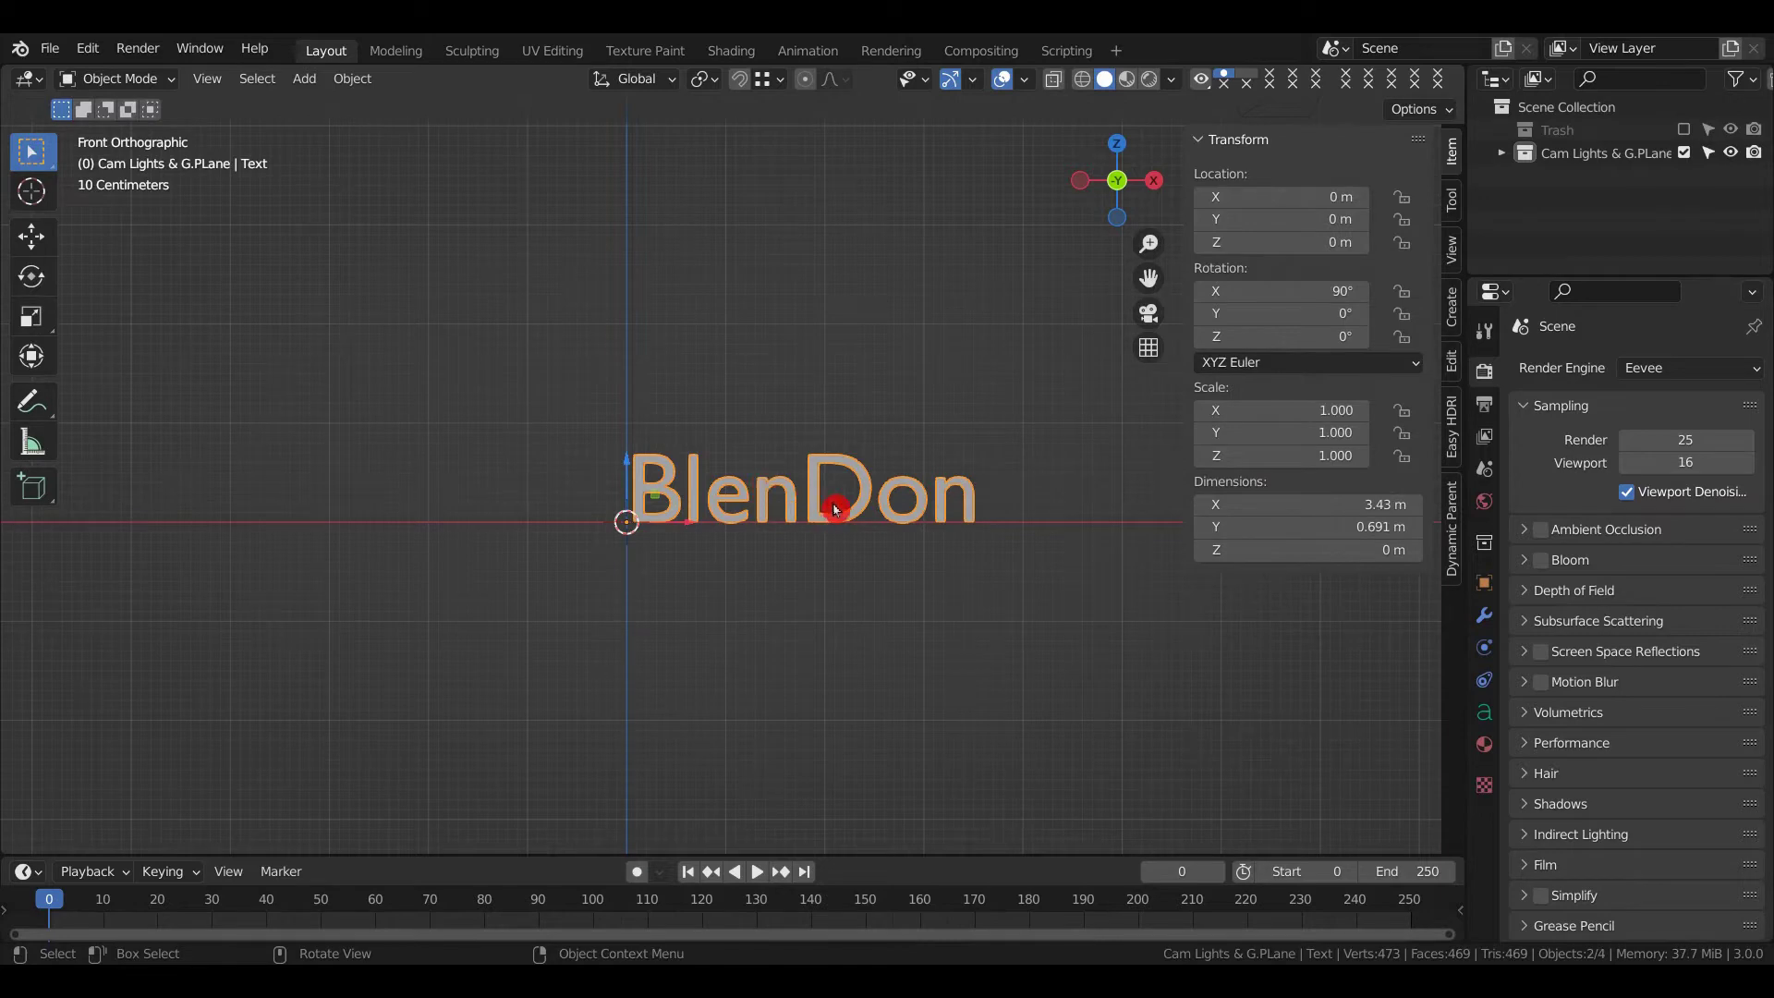
scroll(839, 508, up, 2)
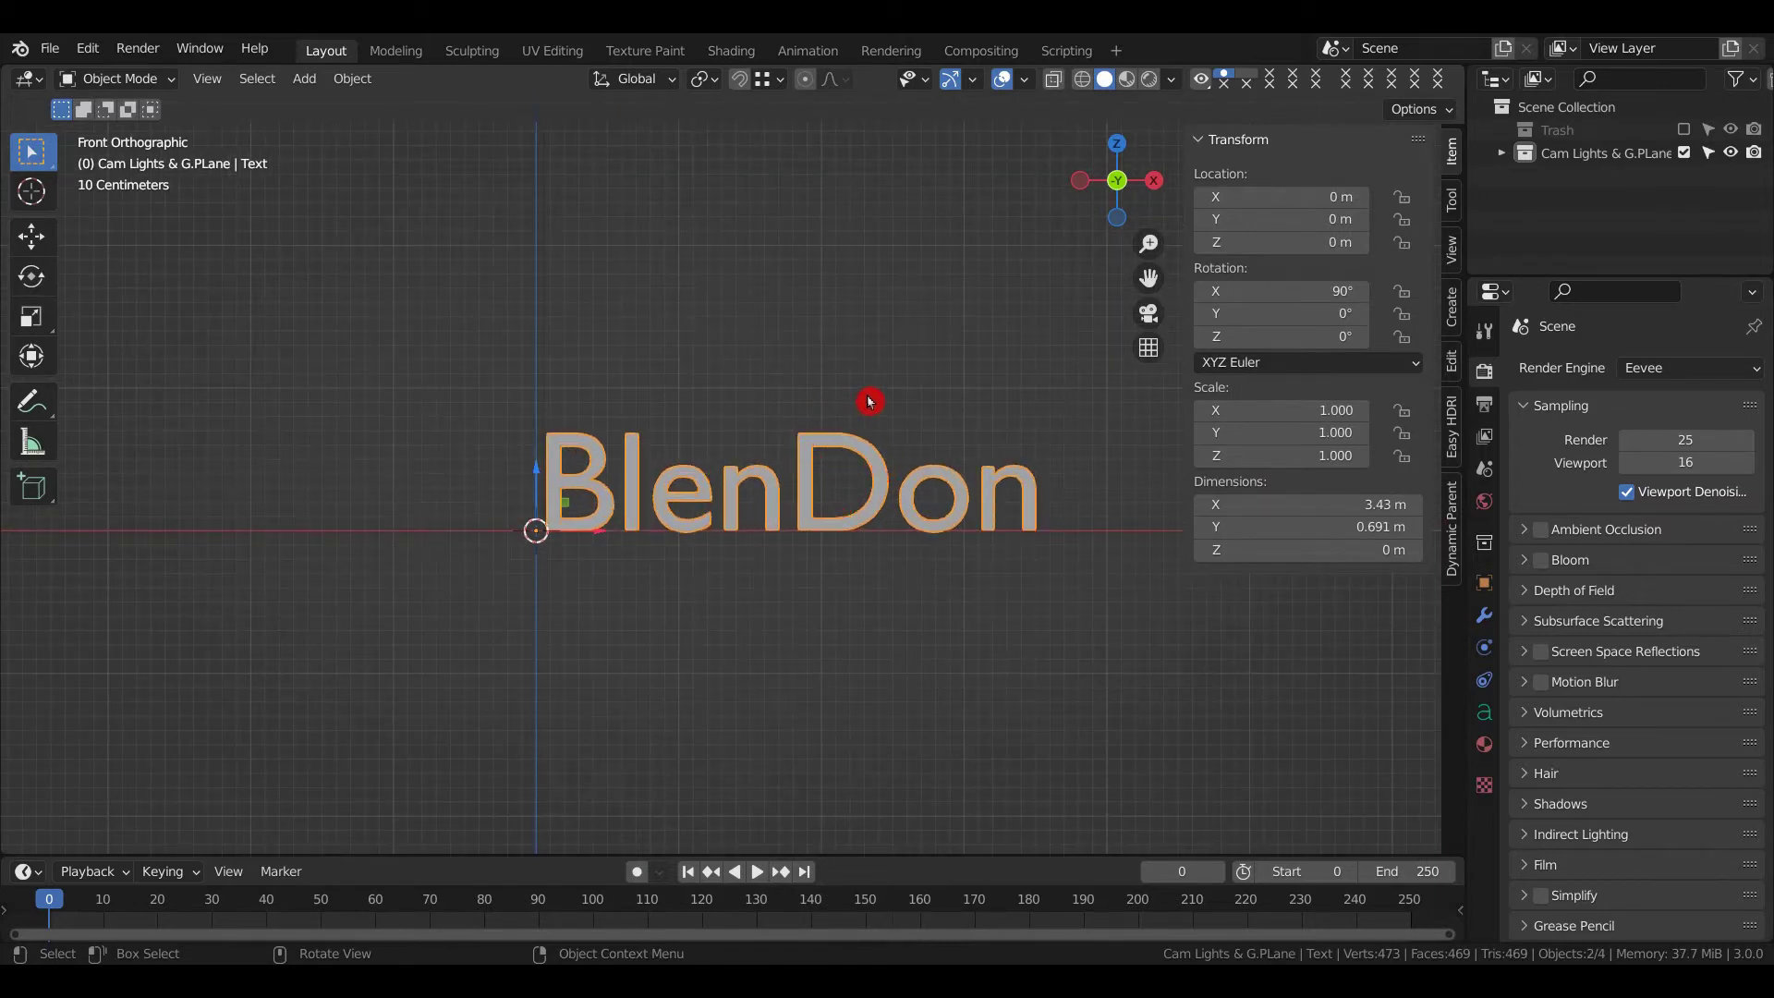
click(1501, 153)
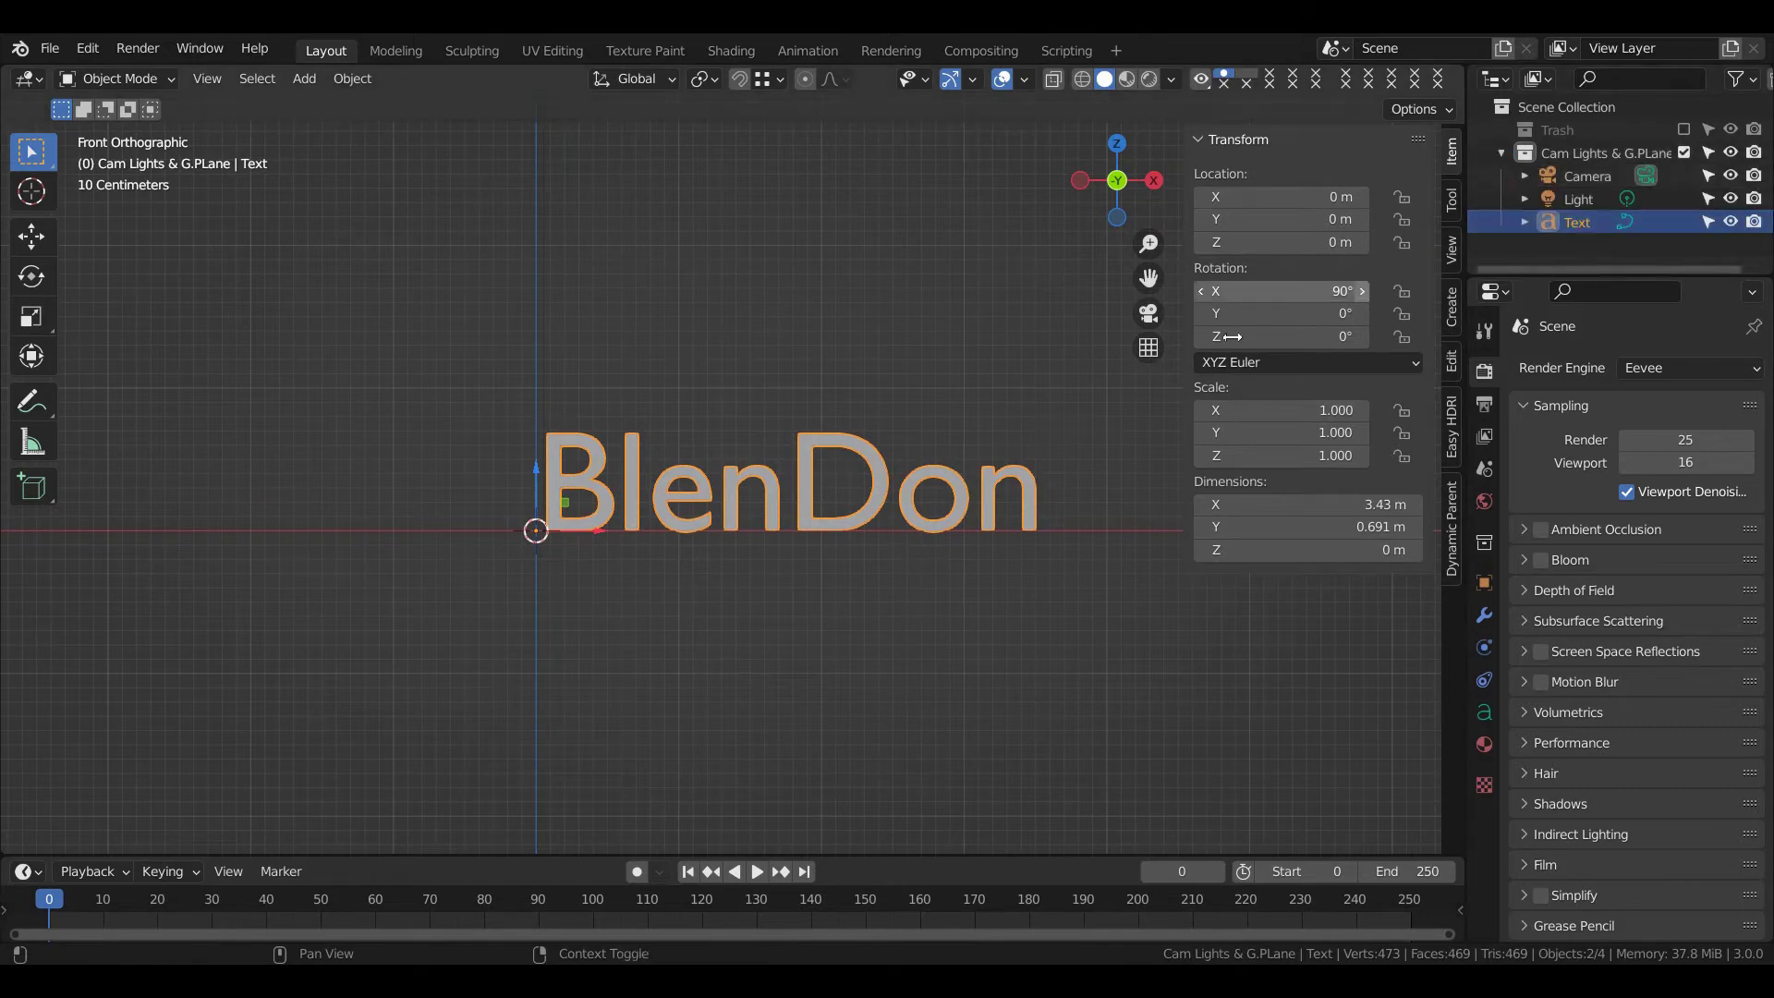
right_click(866, 439)
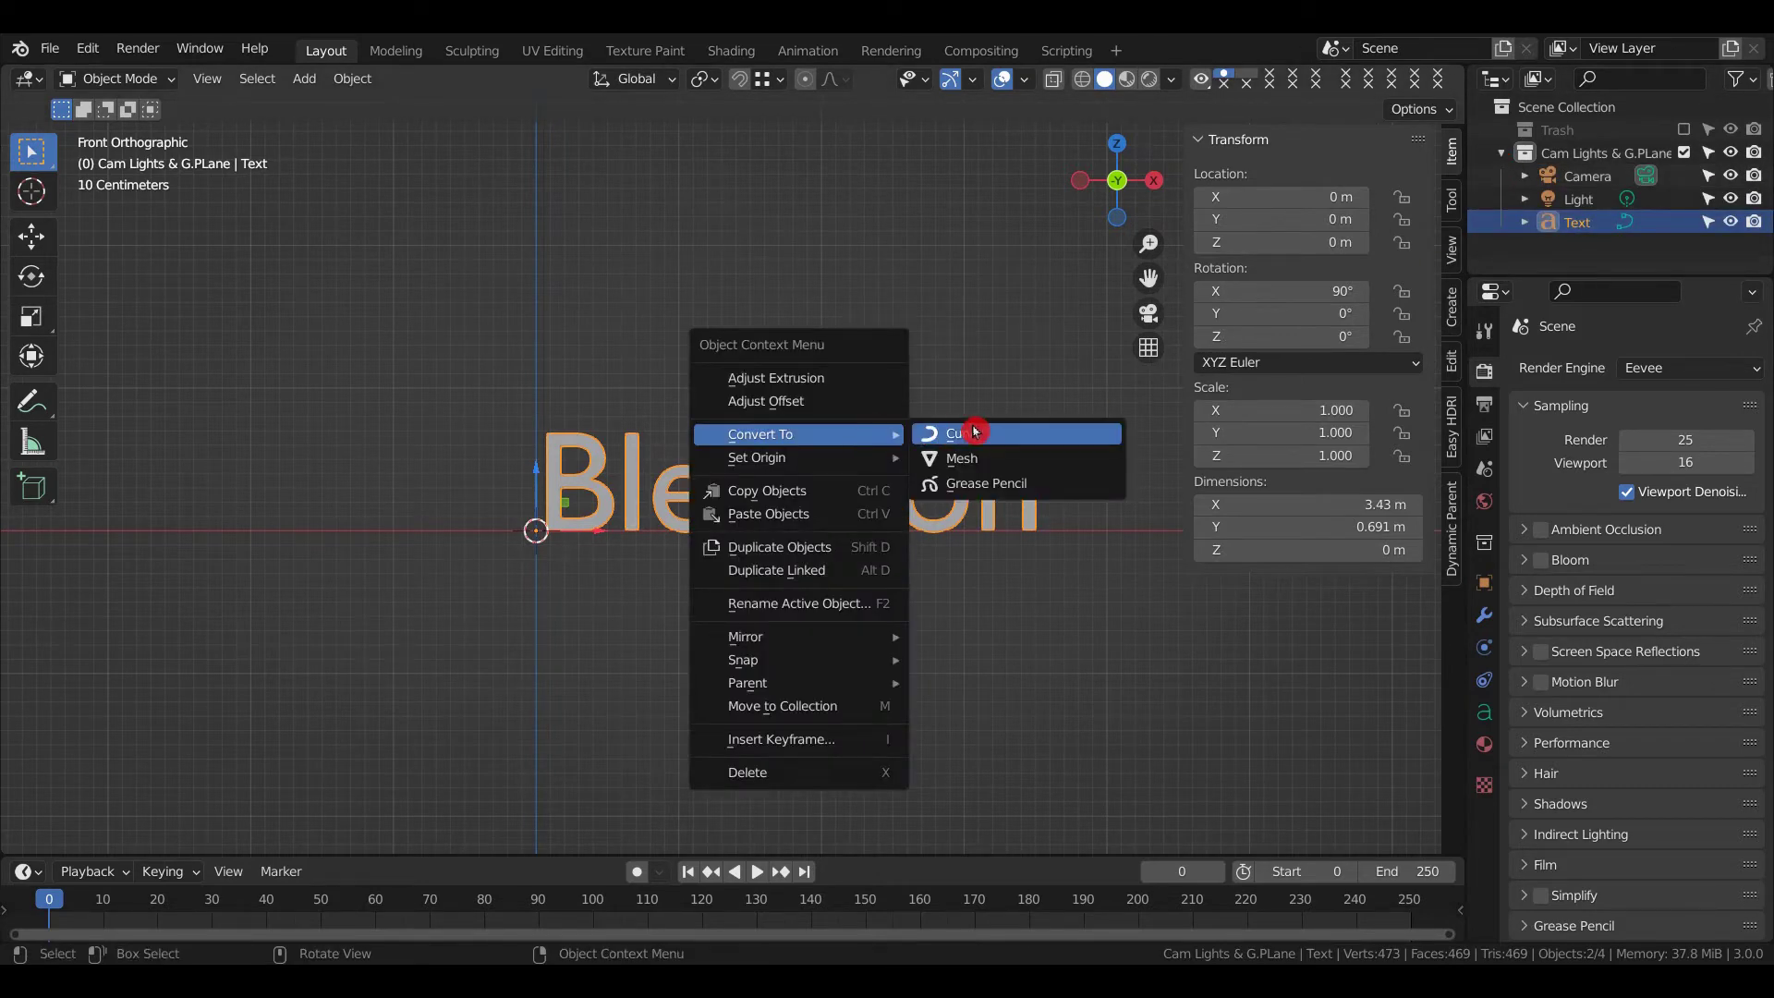
click(987, 459)
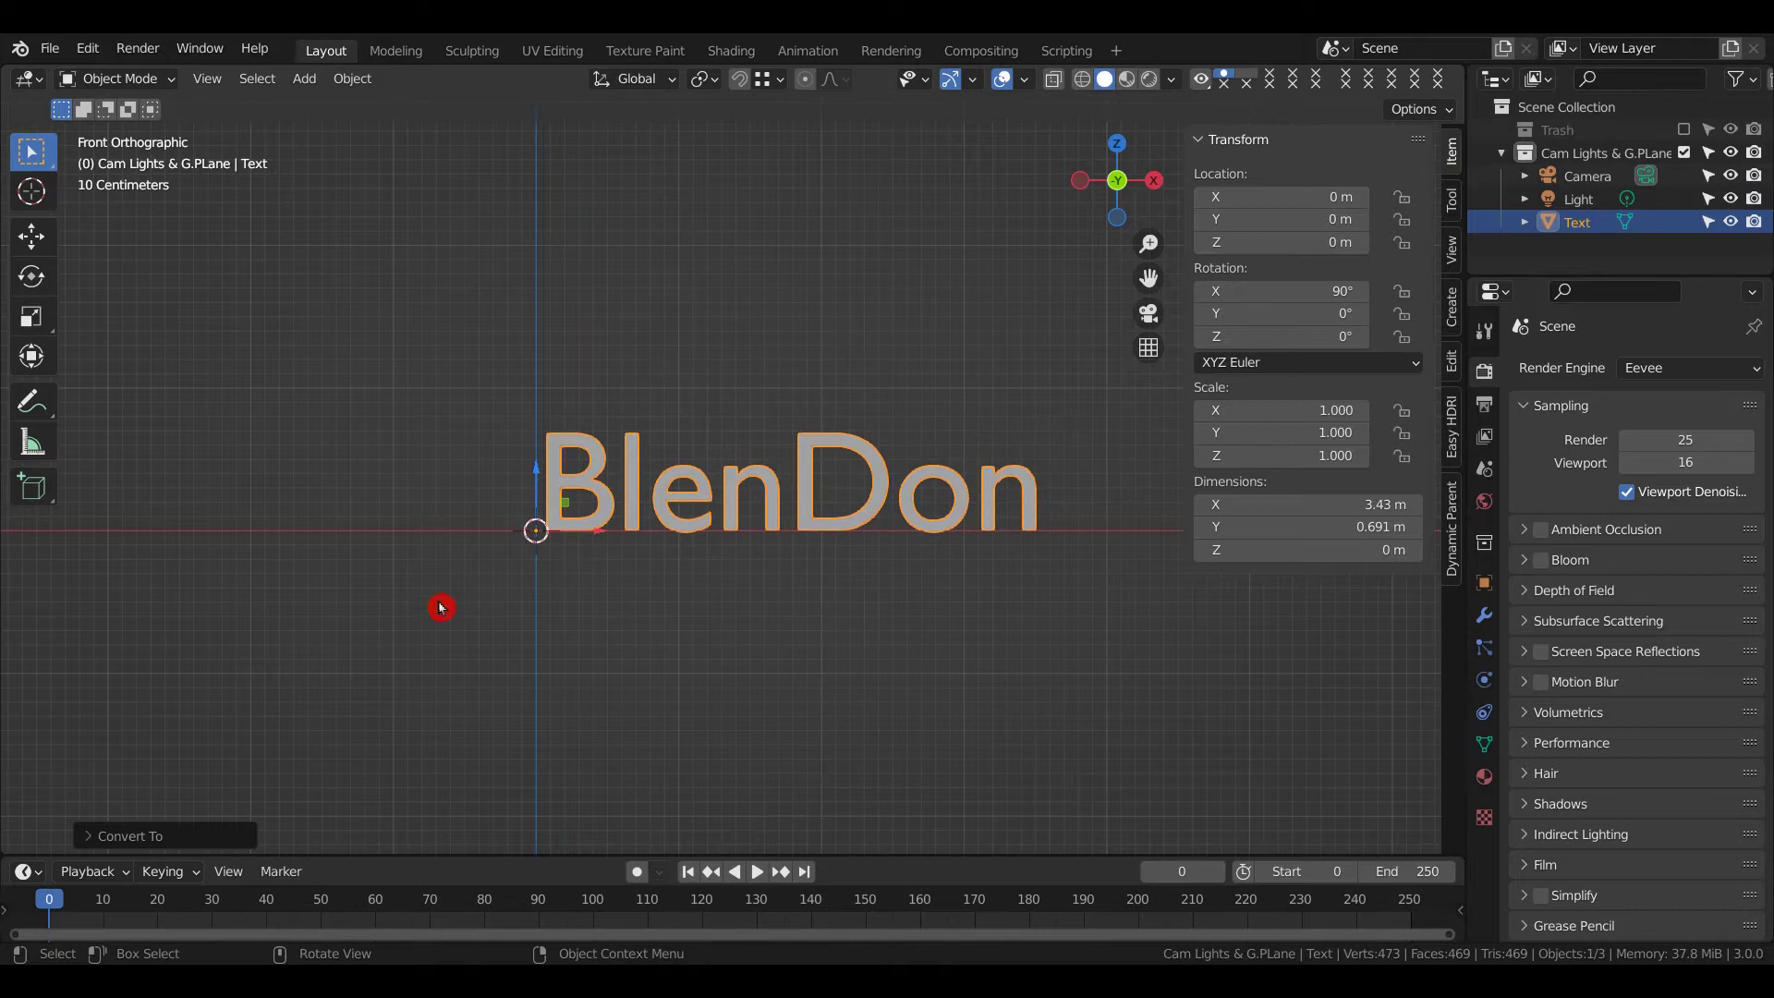
click(208, 835)
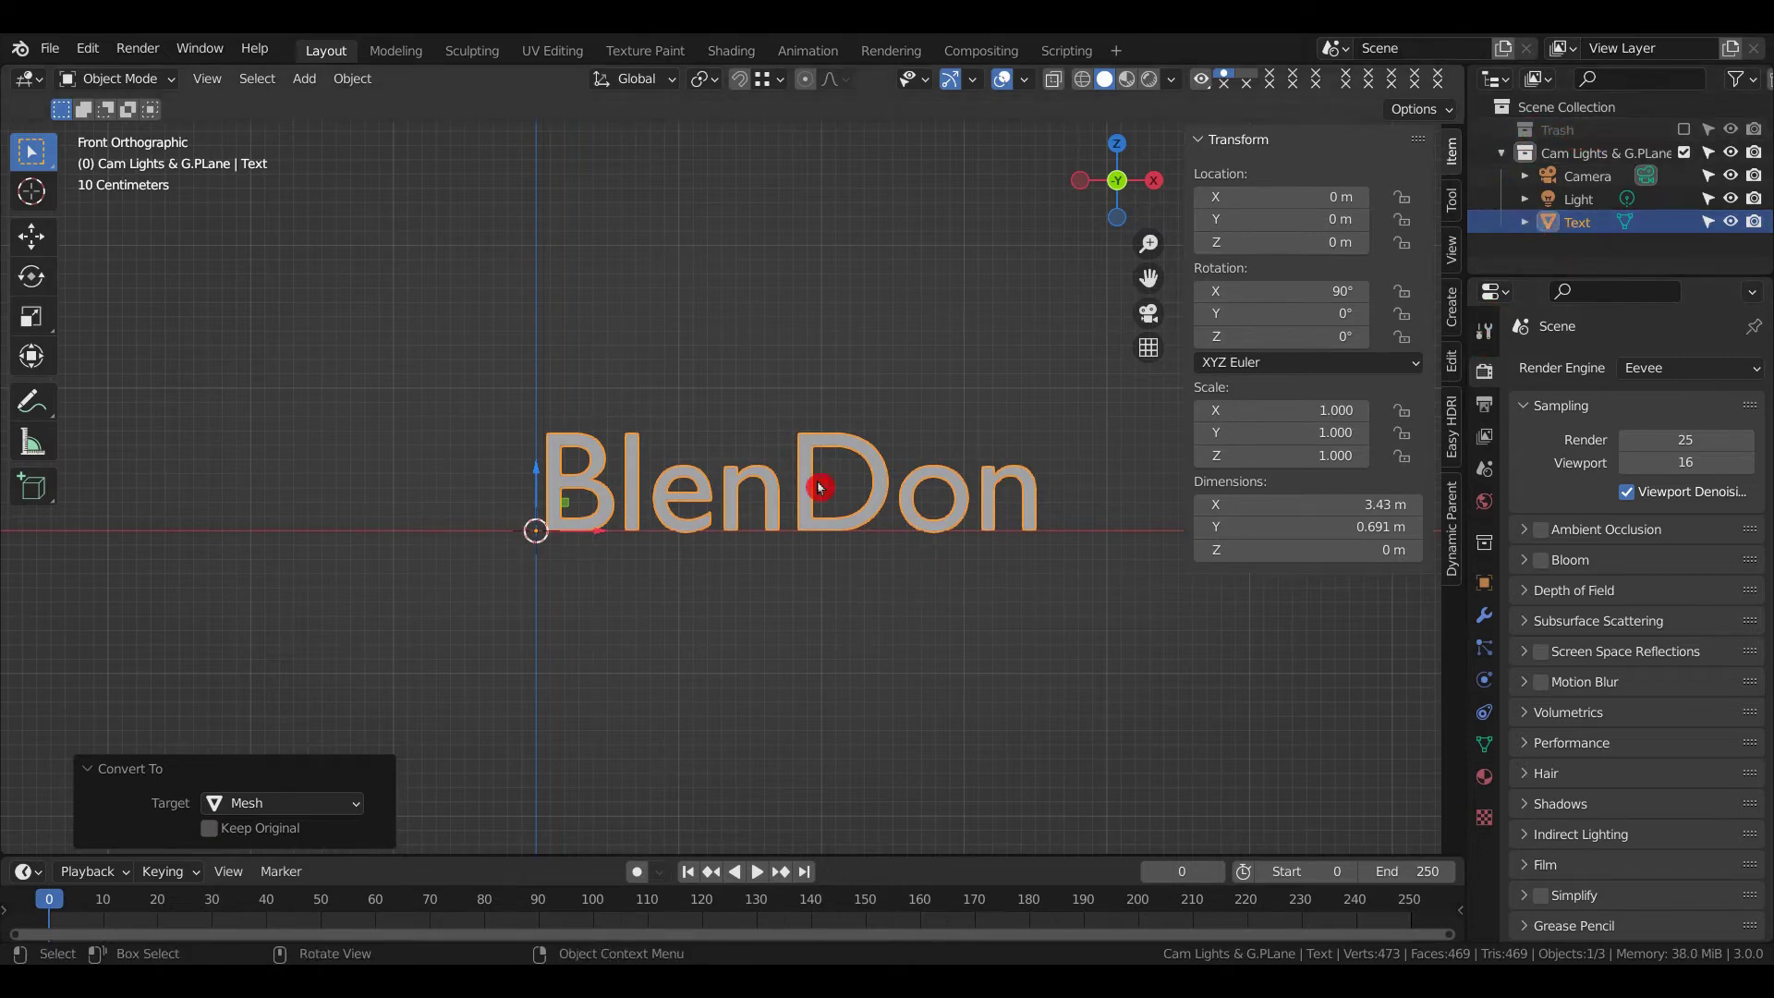
- Give BlenDon a new Material.001 with bright green base colour, viewed in Material Preview
click(770, 588)
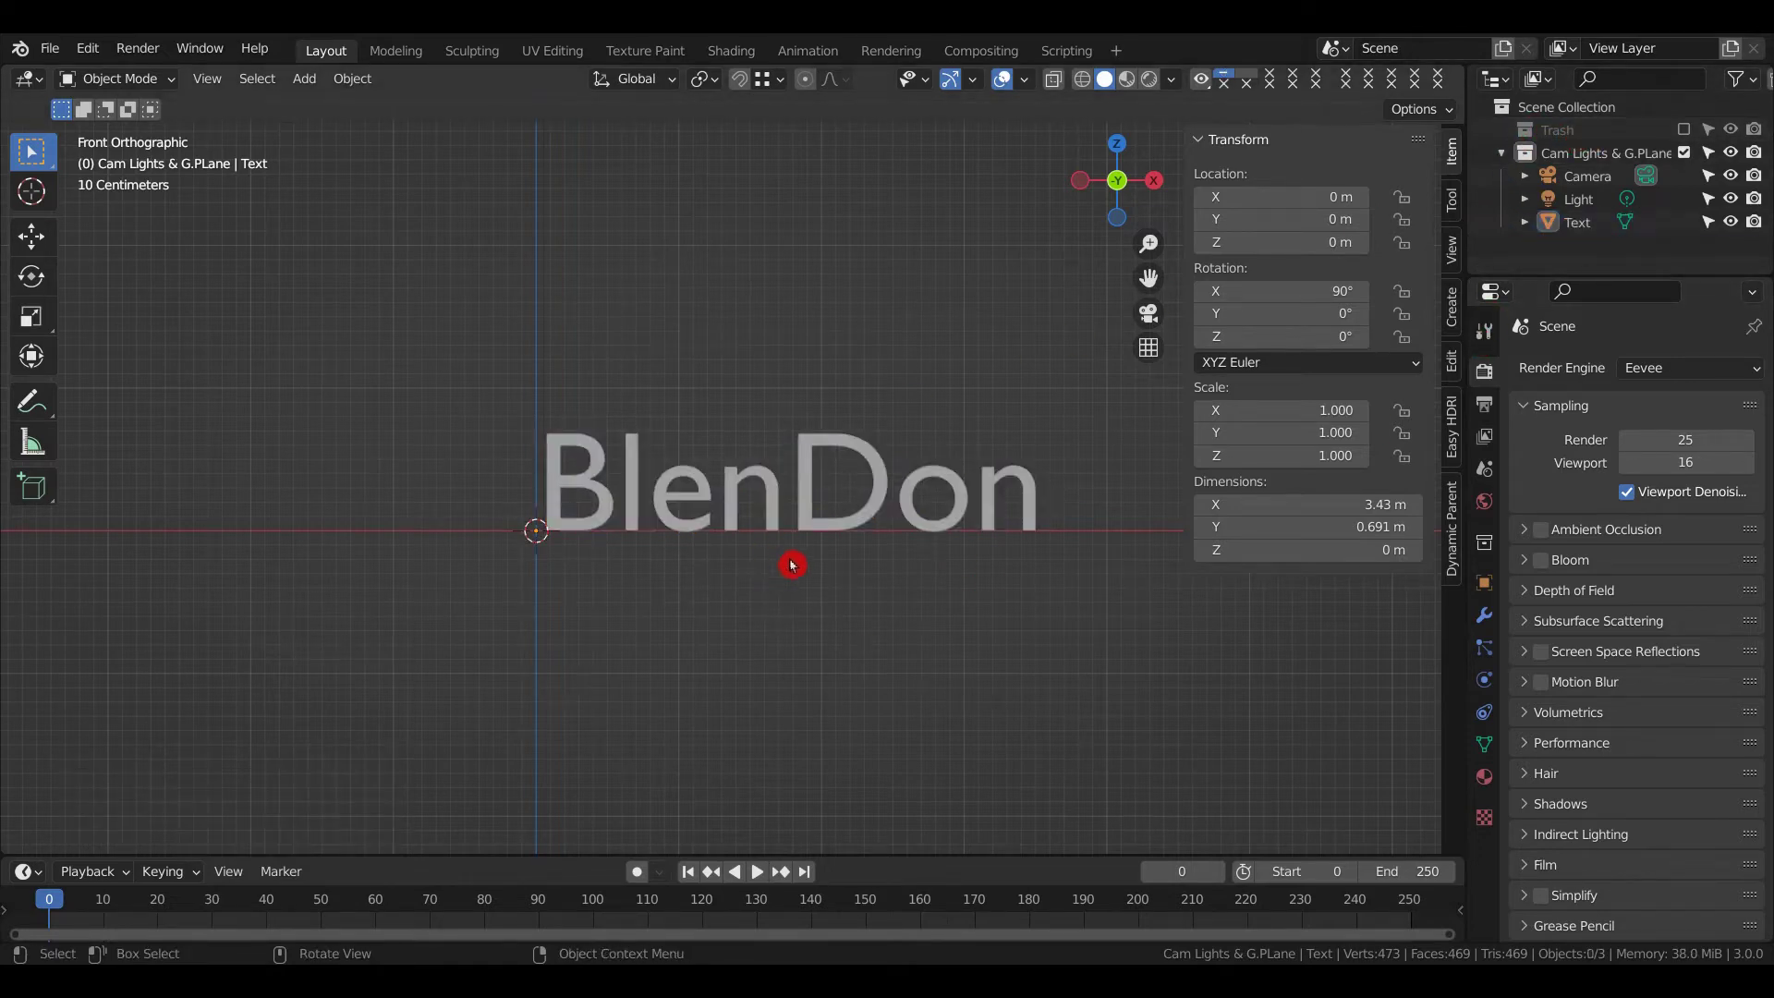
click(844, 511)
click(1485, 776)
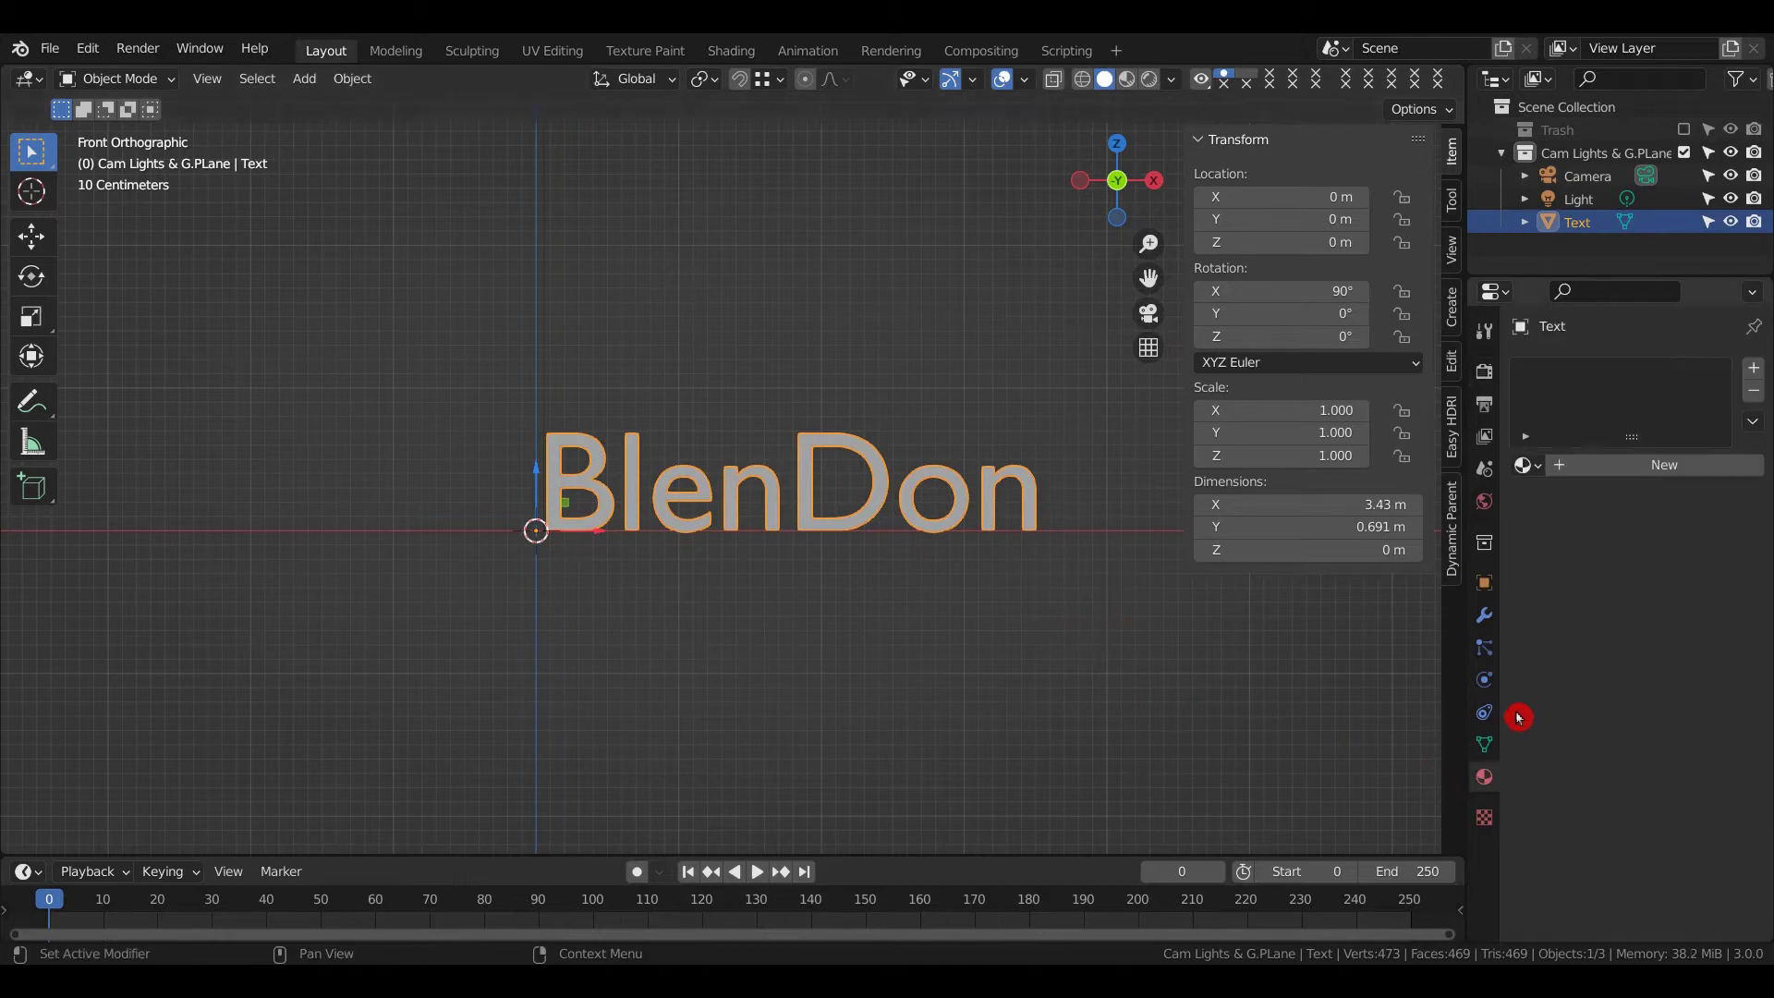
click(1633, 473)
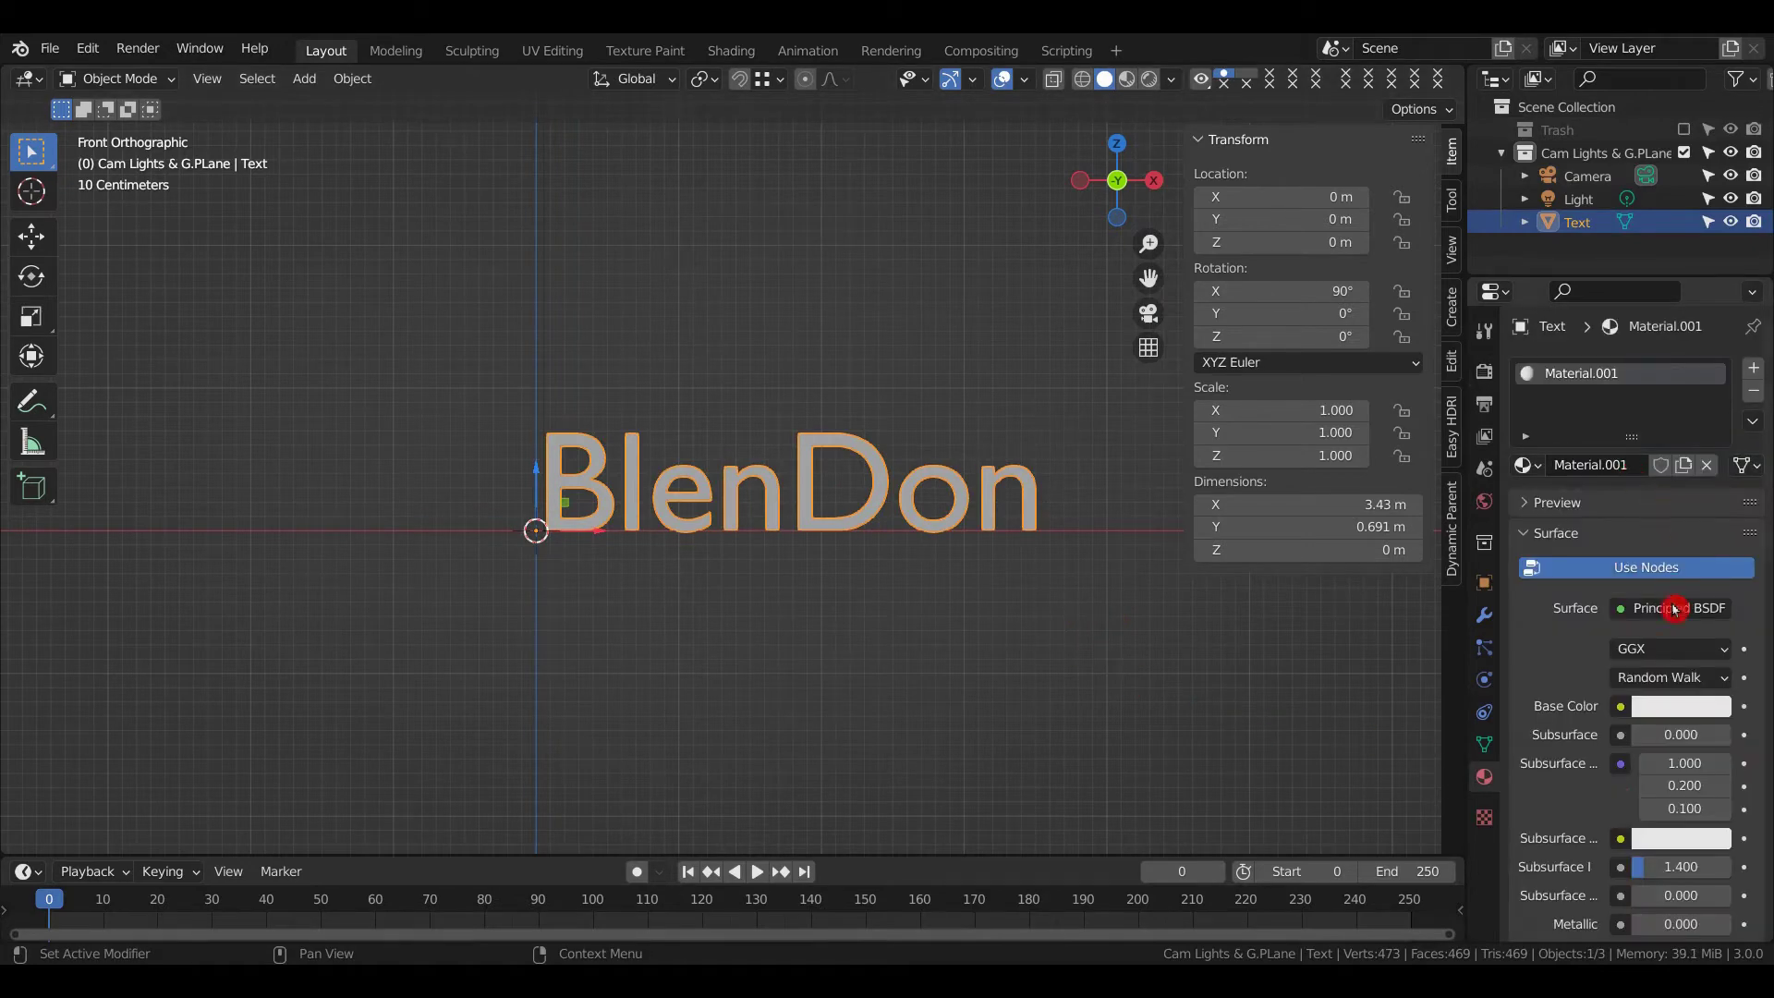
click(1683, 708)
mouse_move(1633, 505)
mouse_down()
mouse_move(1642, 431)
mouse_move(1552, 432)
mouse_up()
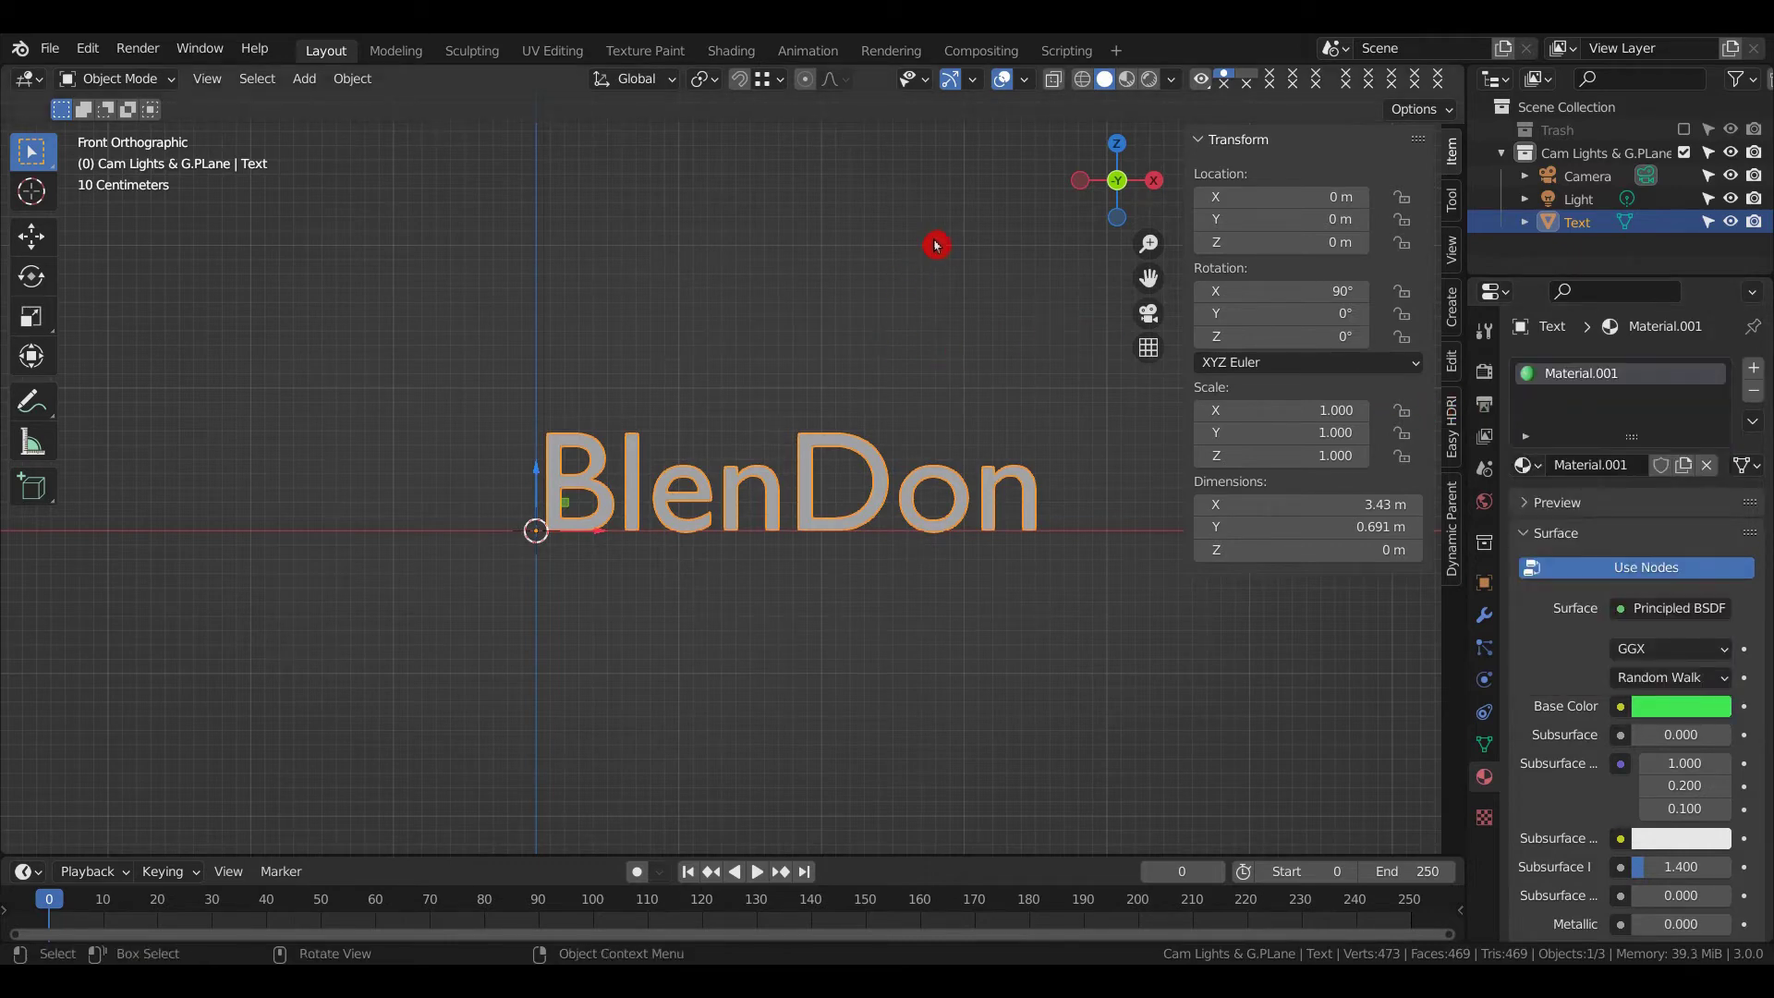
key(z)
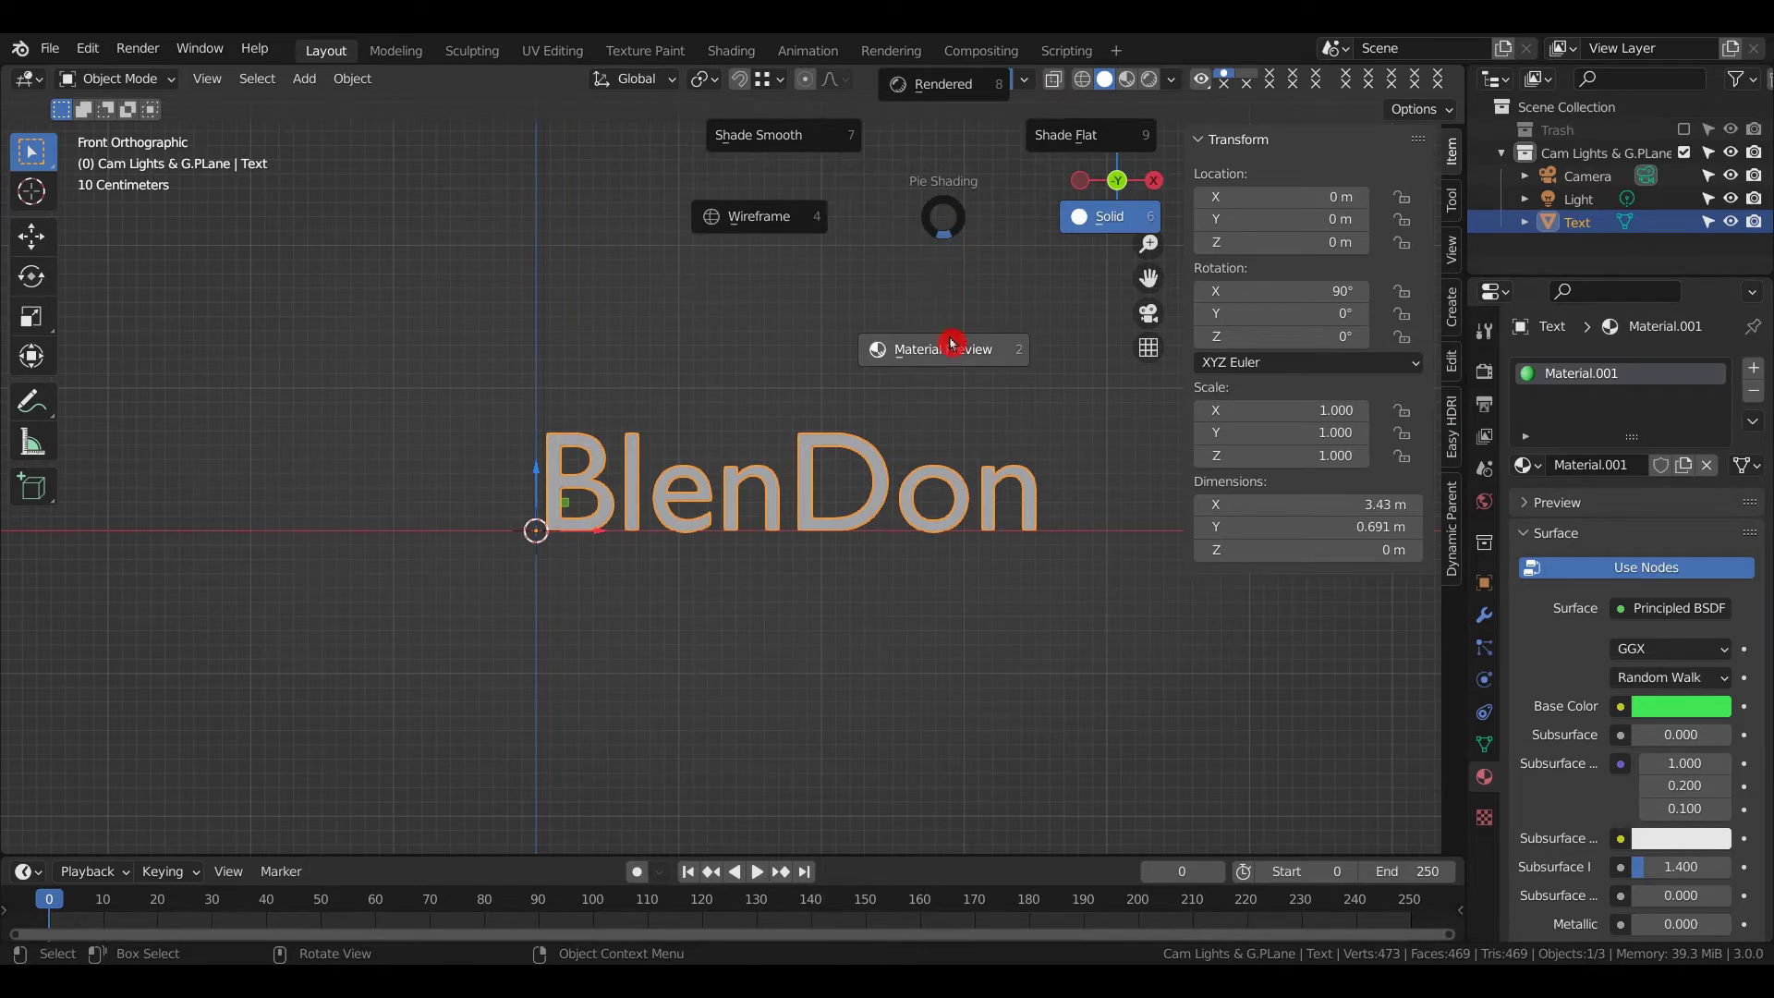
click(955, 357)
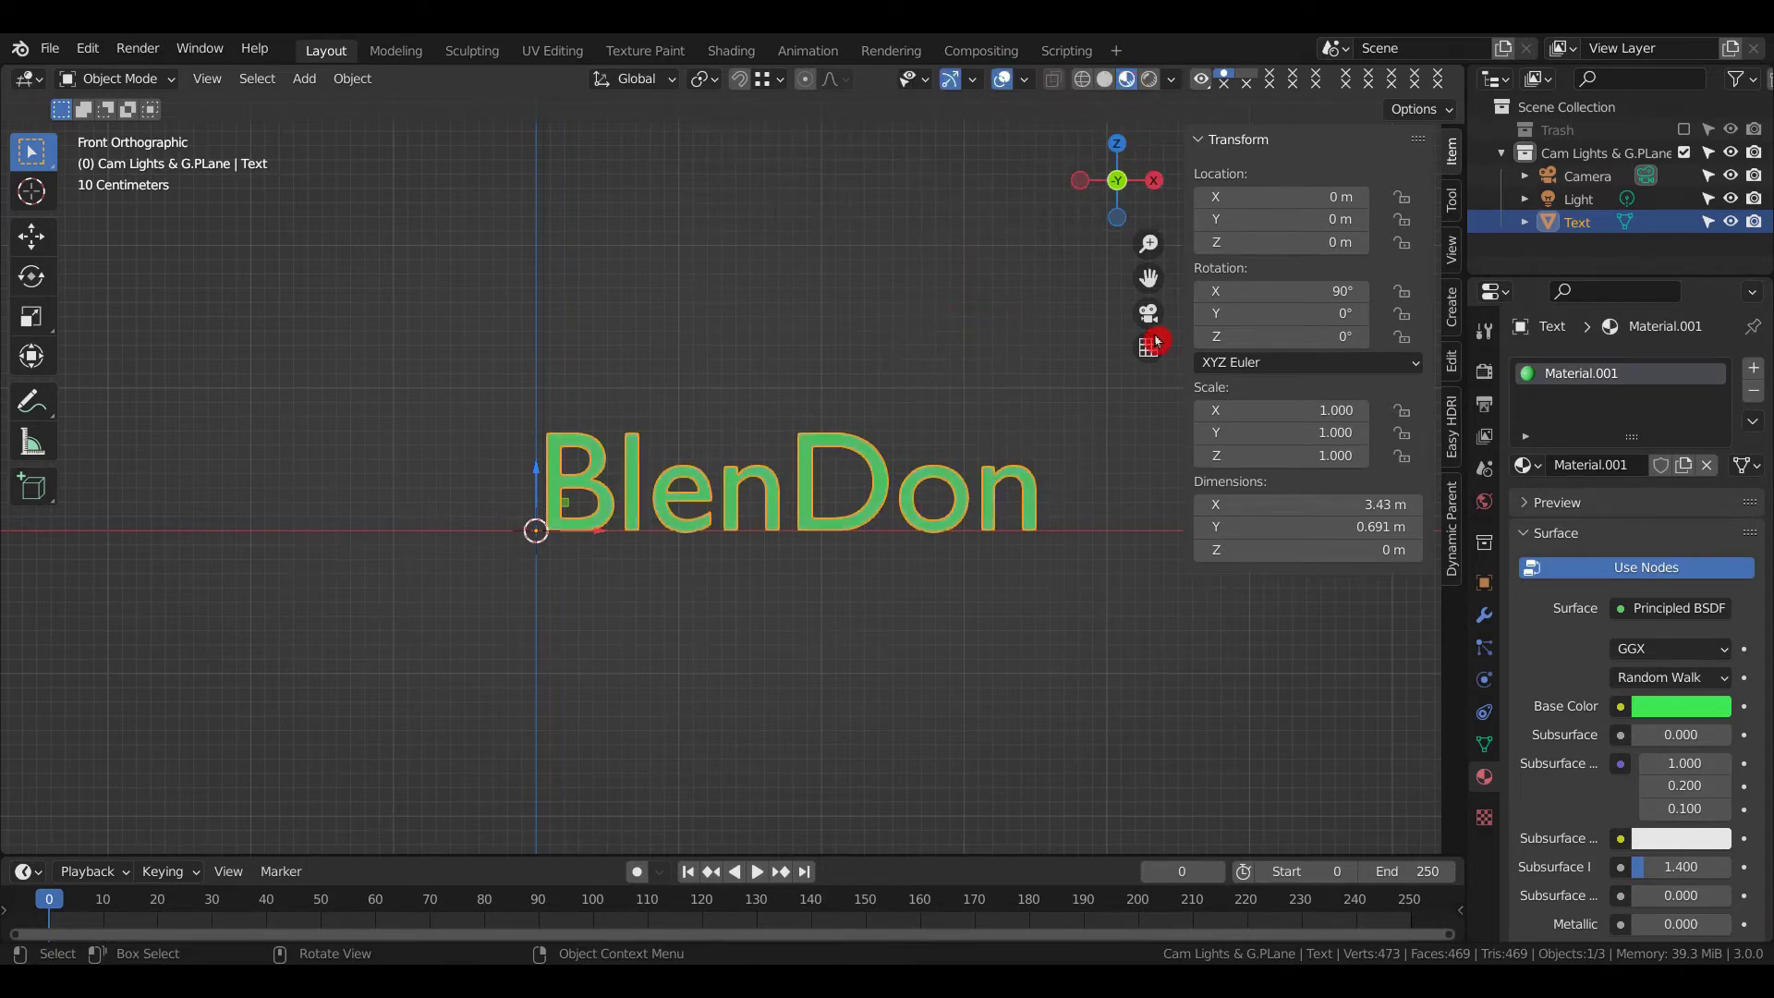
- Look through the camera, enable Lock Camera to View, and zoom it tightly onto the text
scroll(792, 524, down, 5)
scroll(843, 477, up, 3)
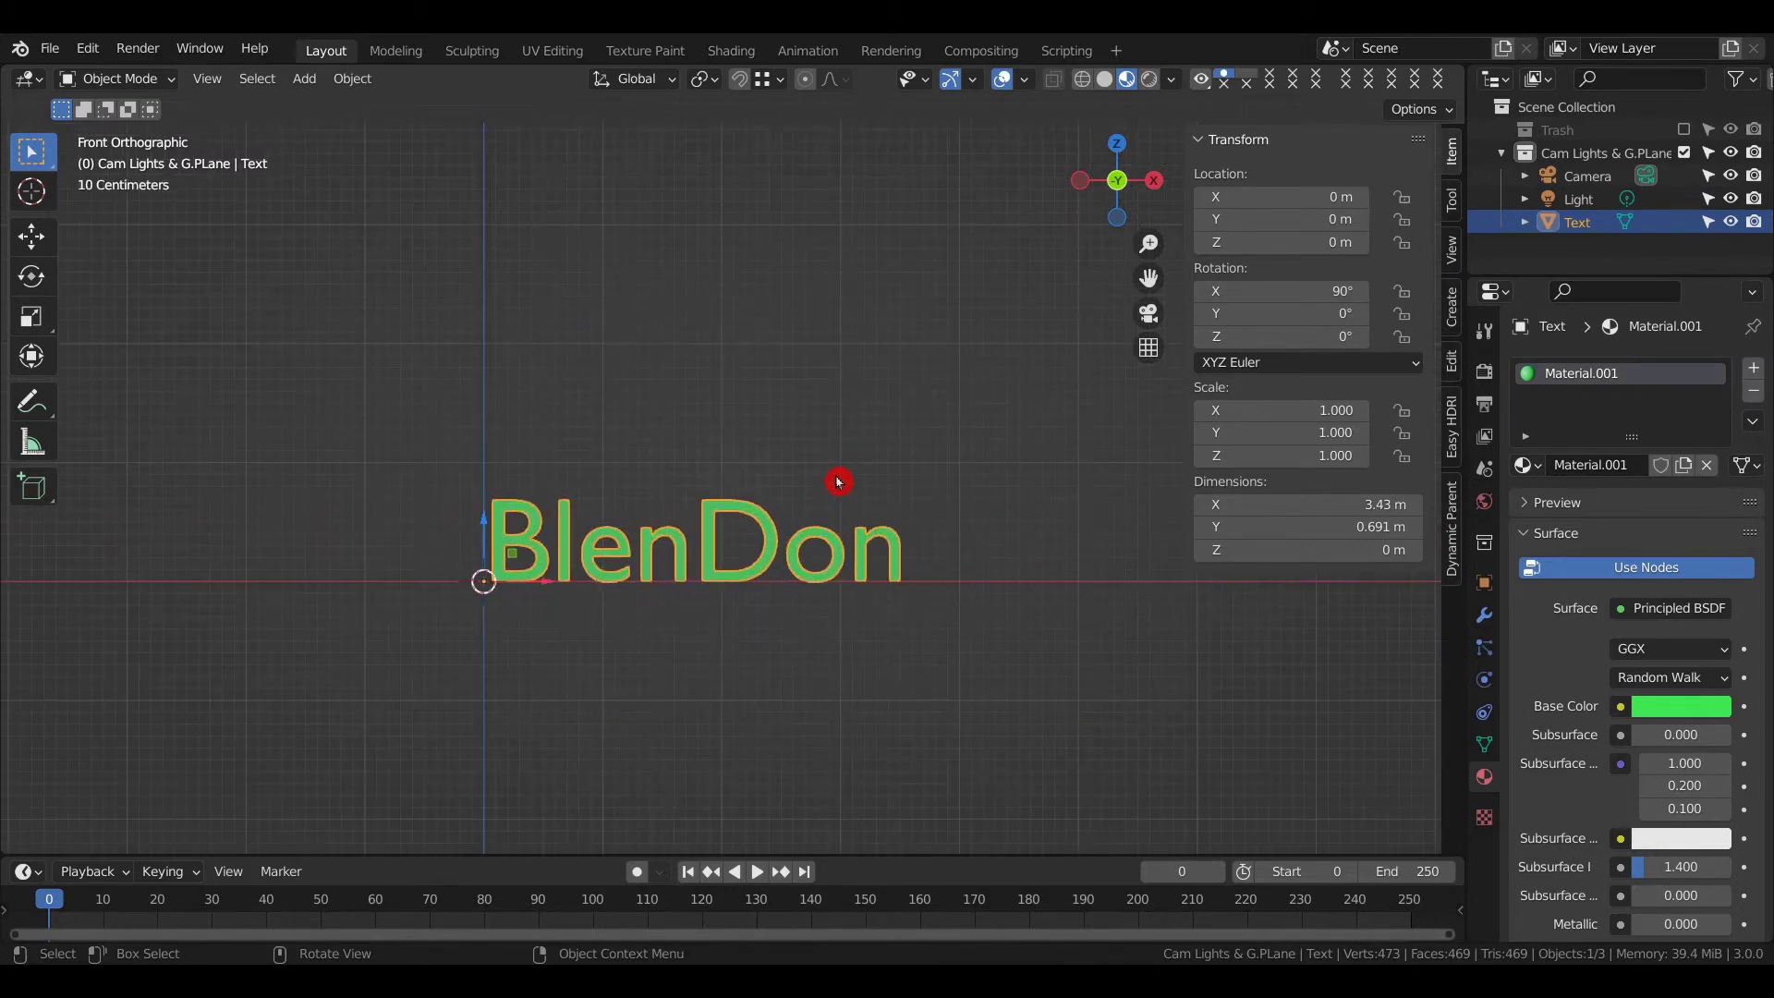
scroll(828, 491, up, 2)
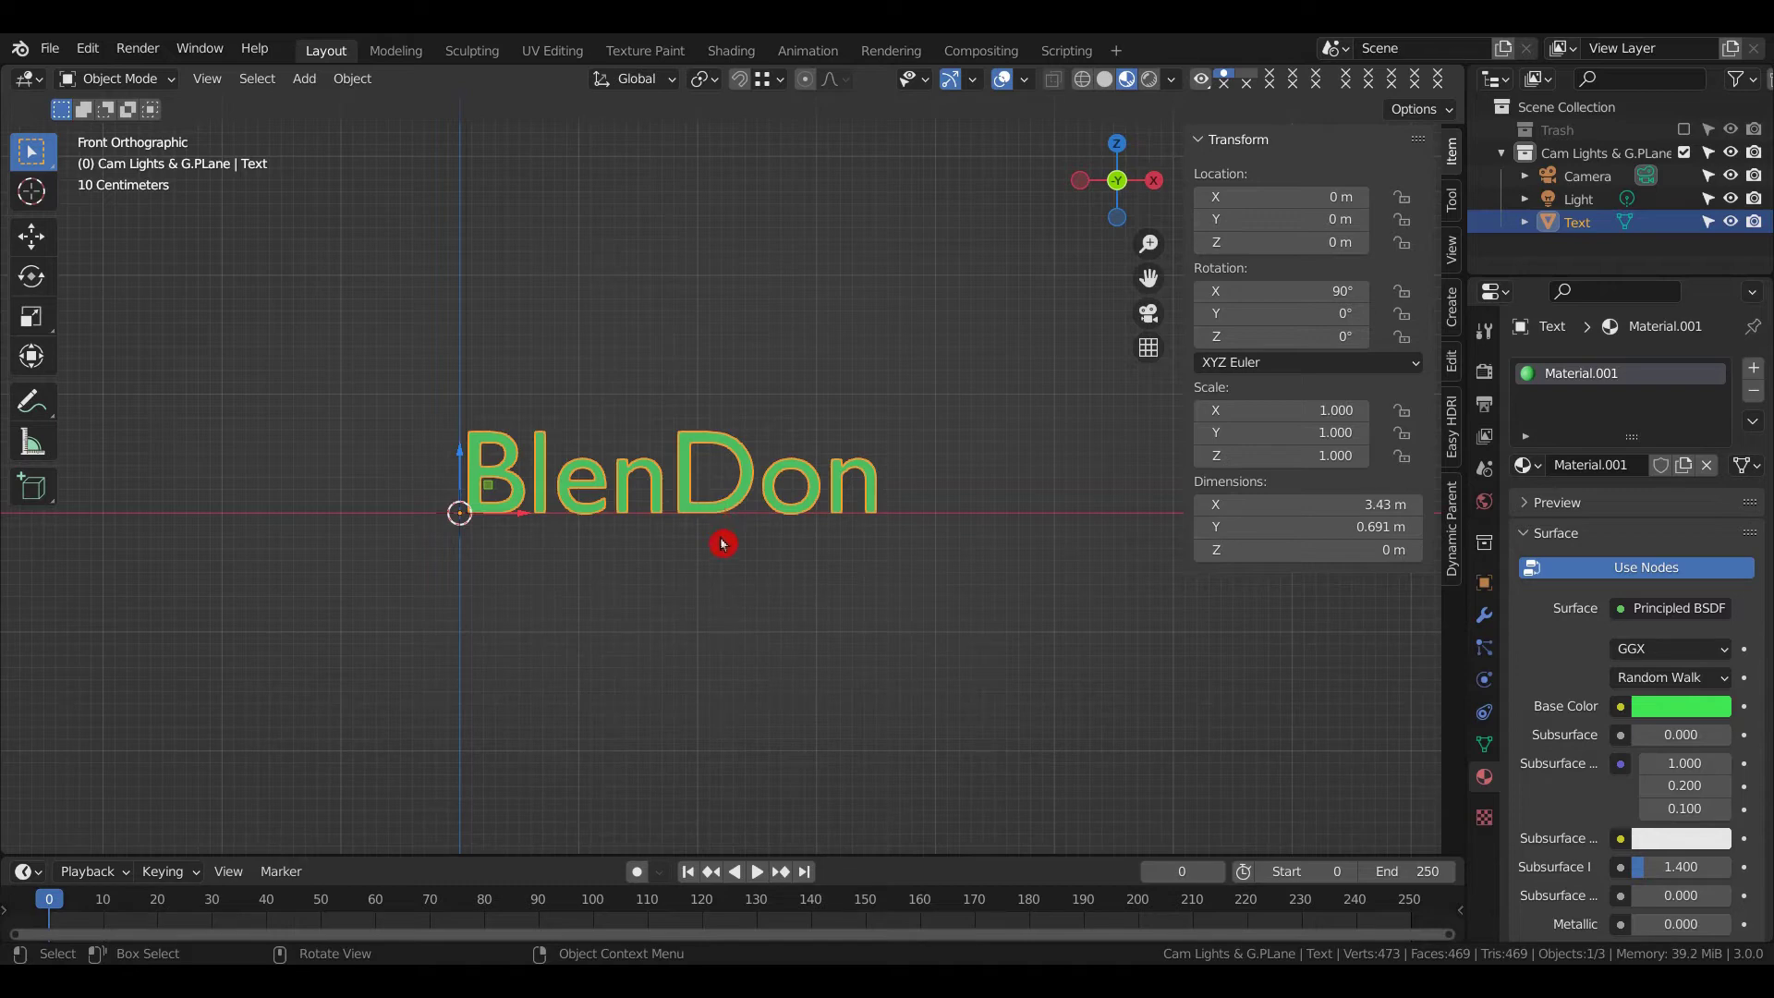
key(ctrl)
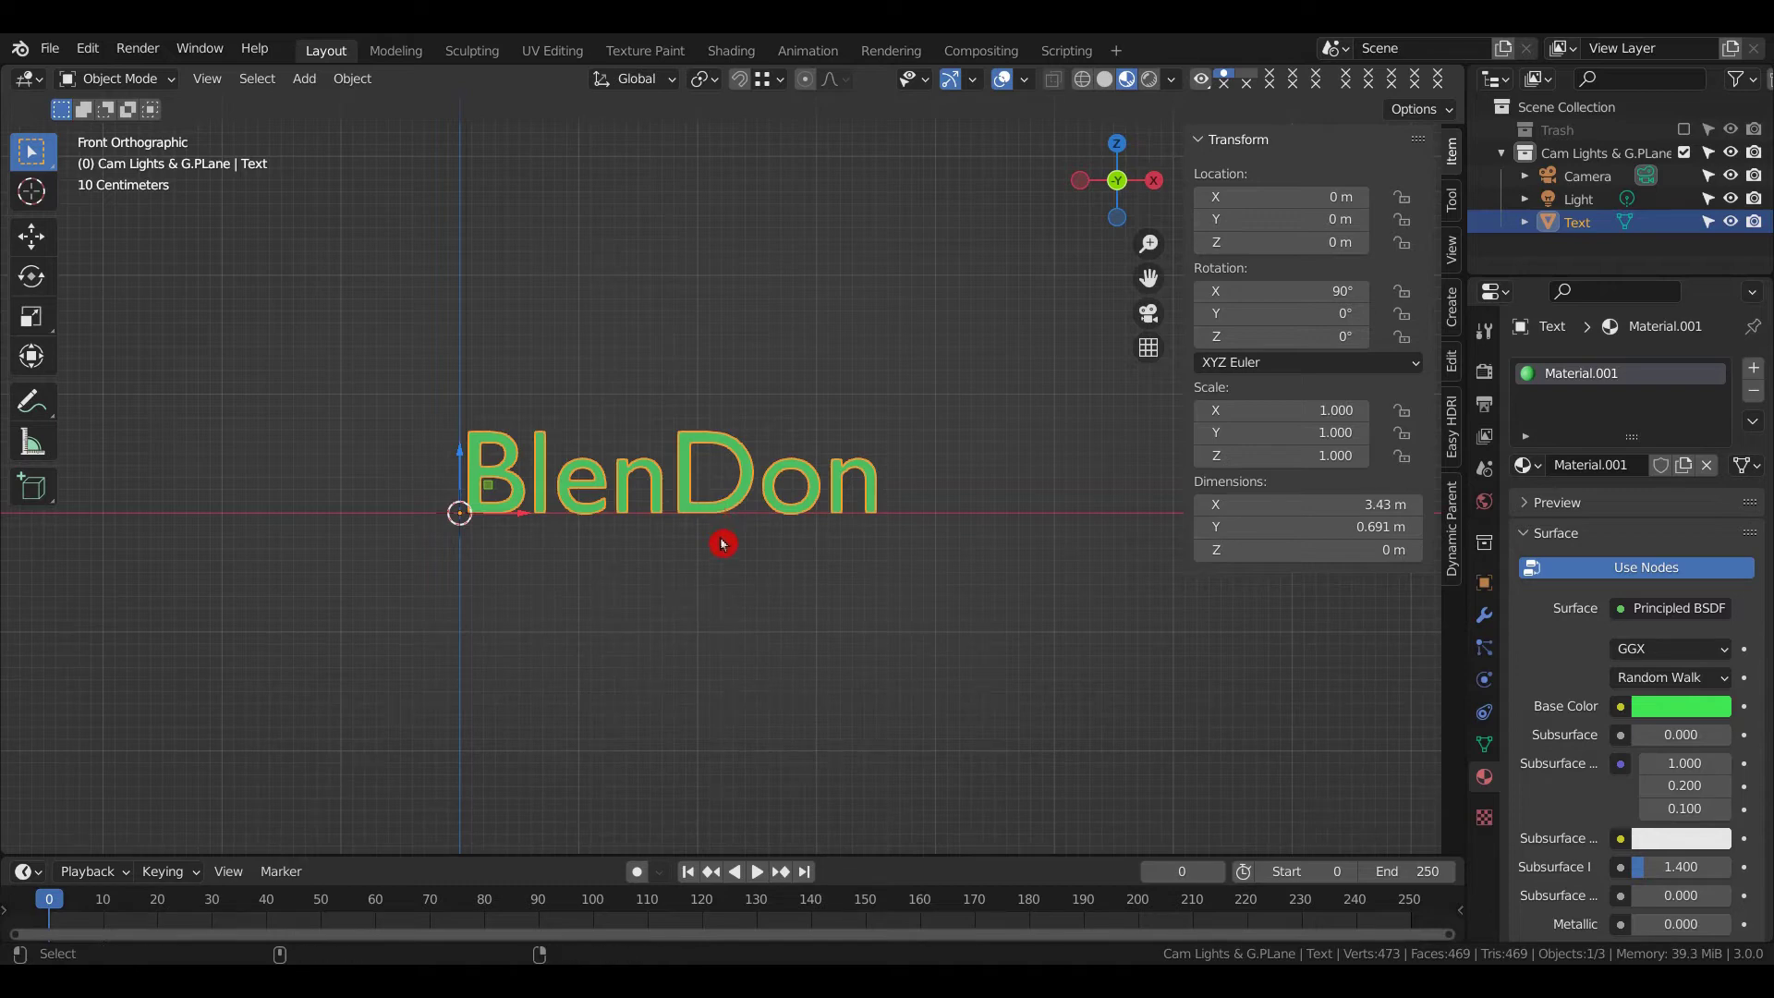
key(KP_0)
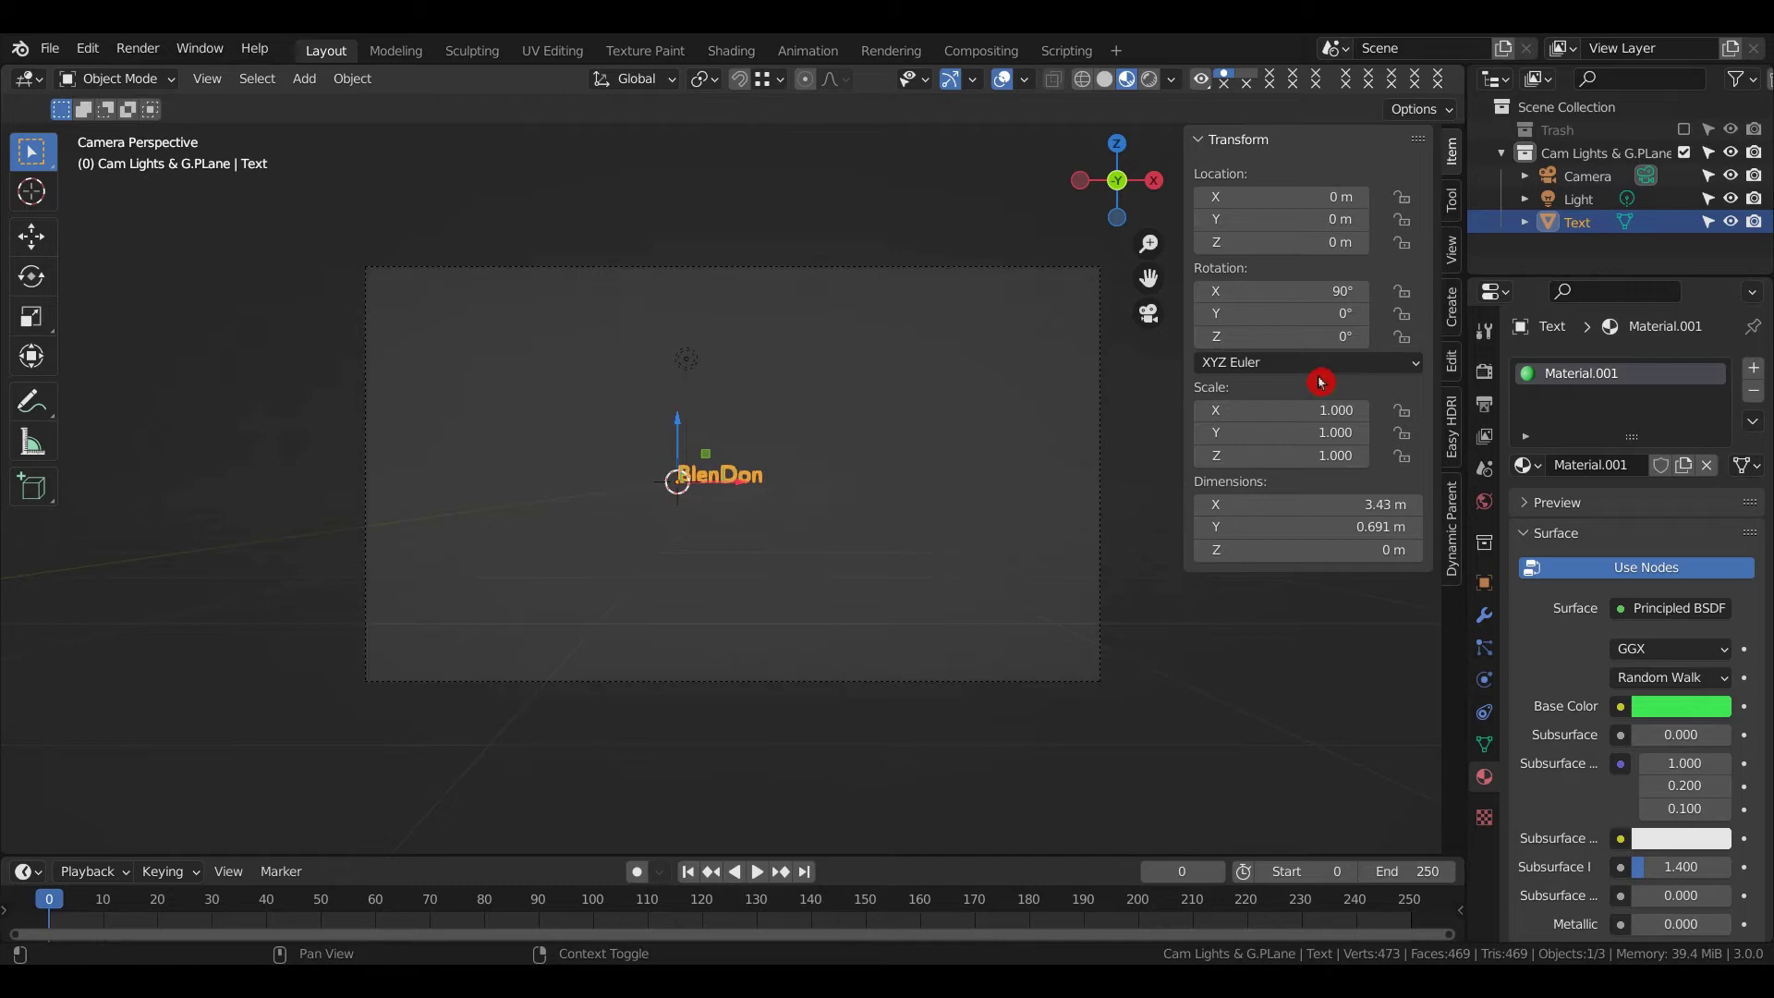
click(1450, 247)
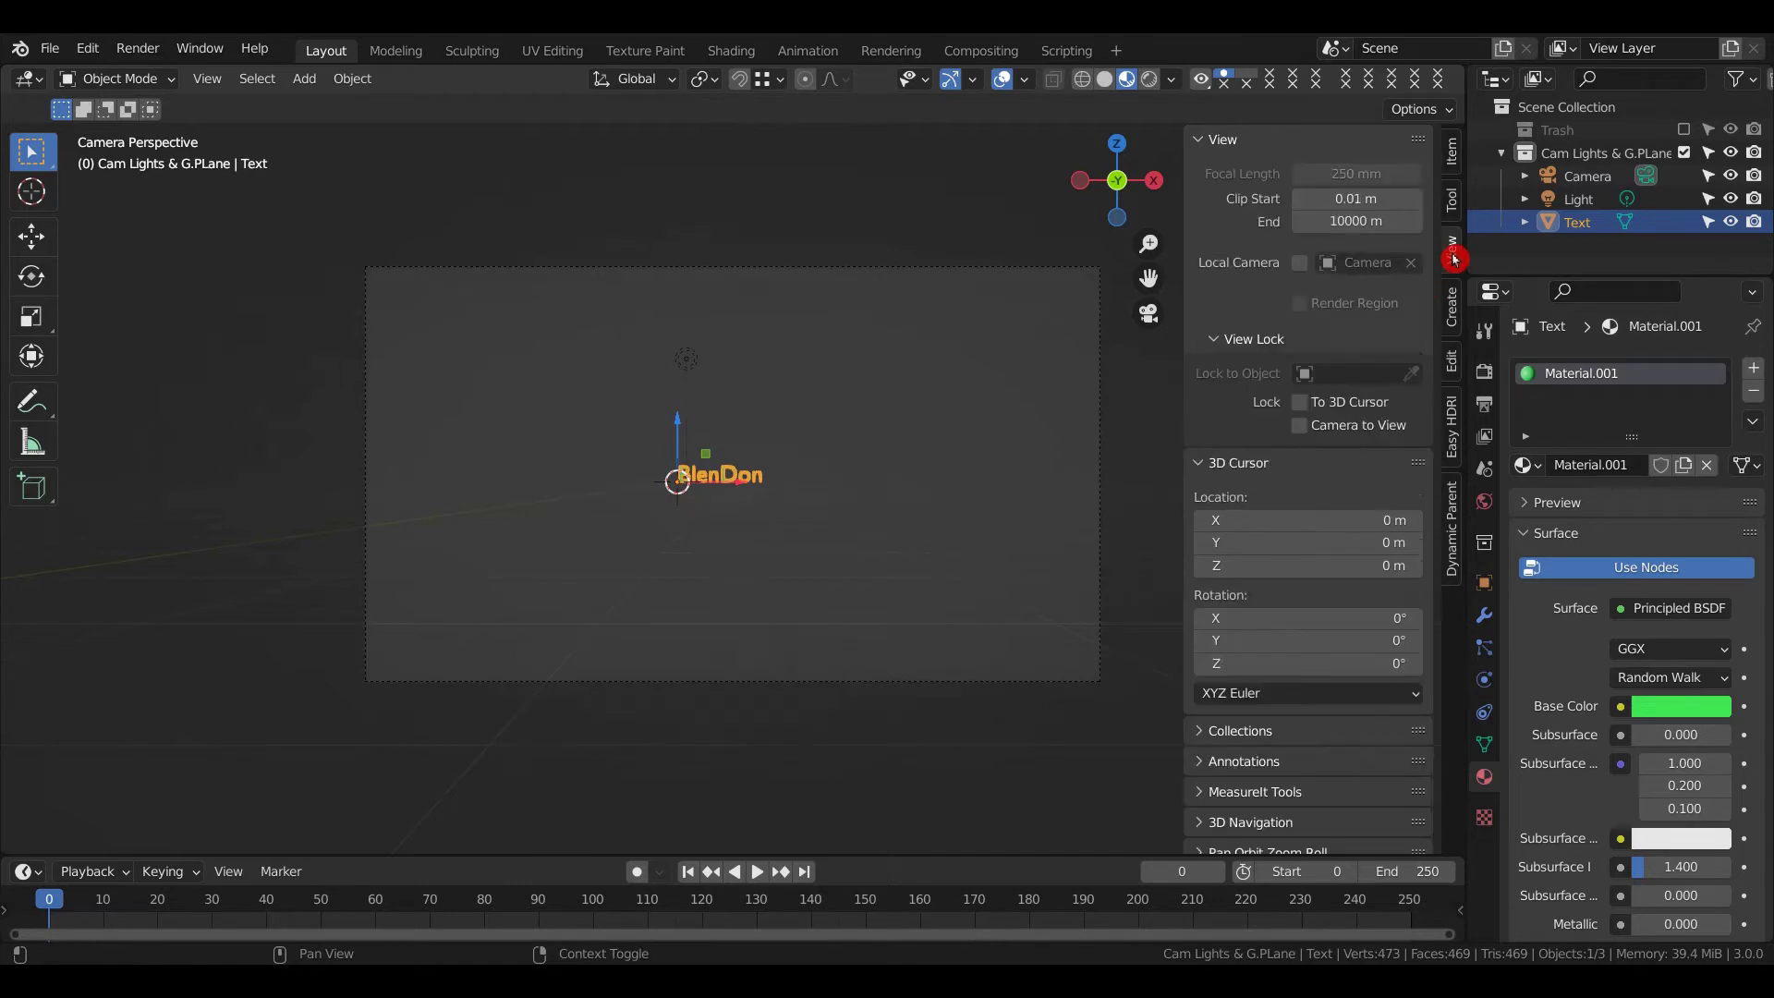
right_click(1308, 431)
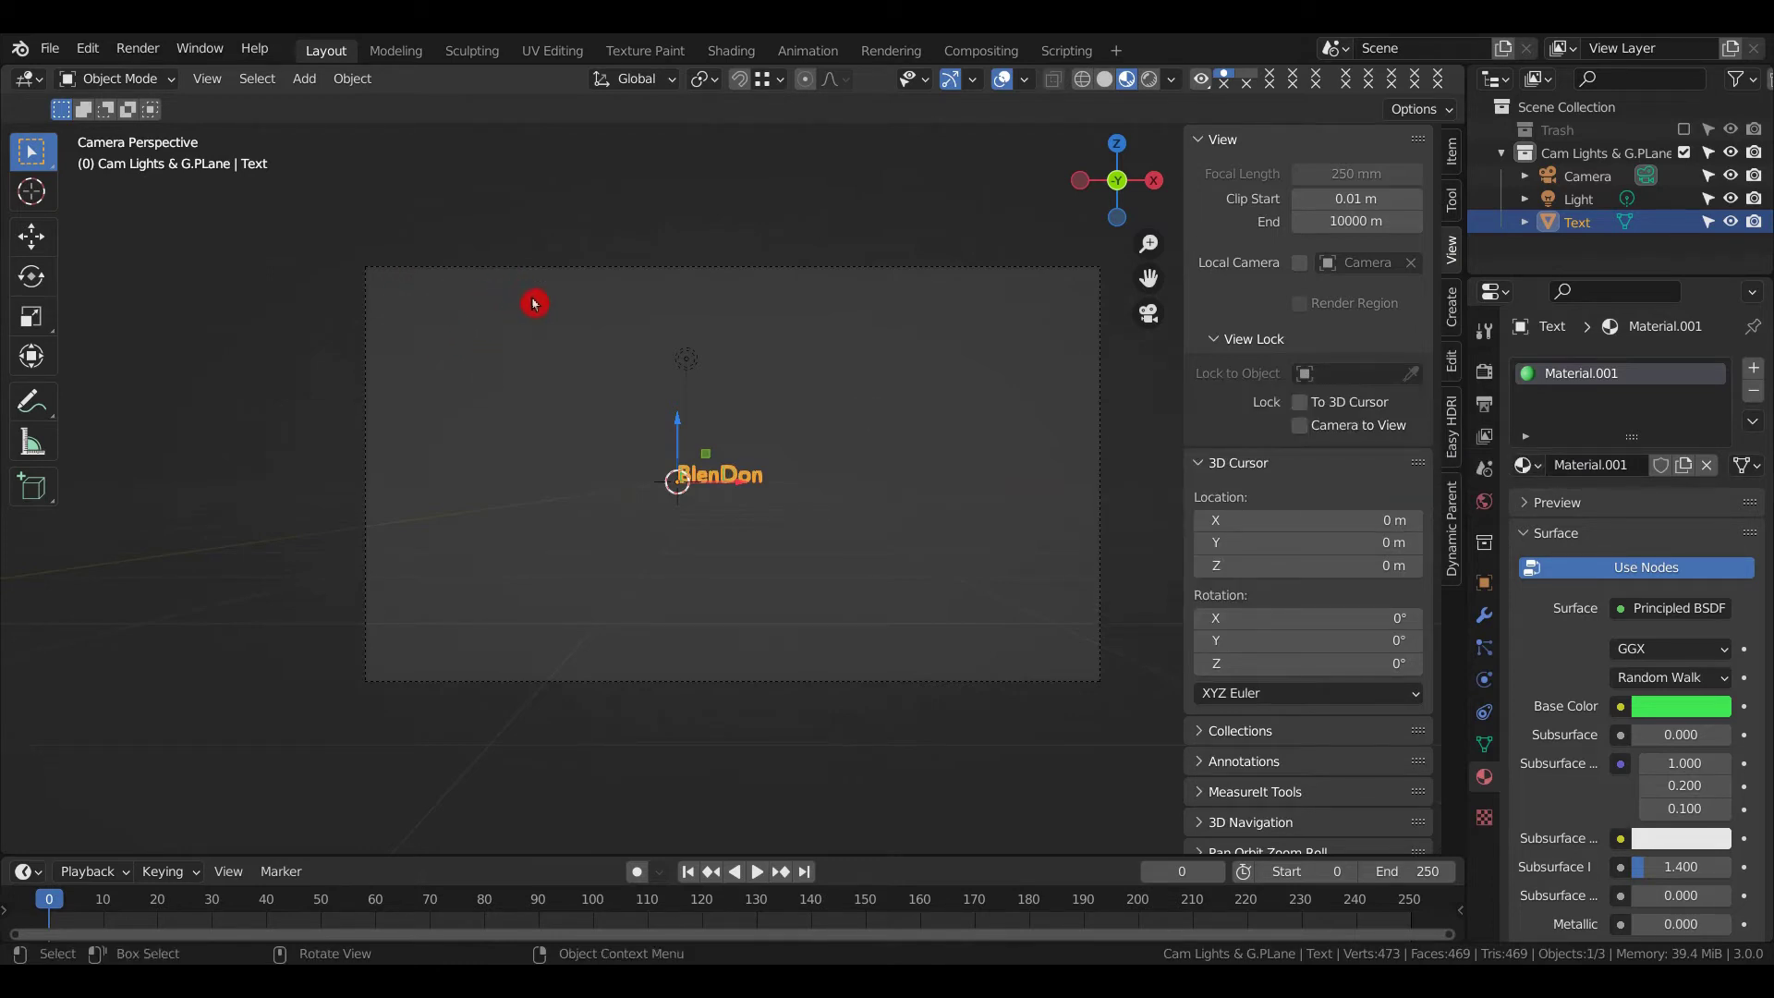
key(q)
click(487, 304)
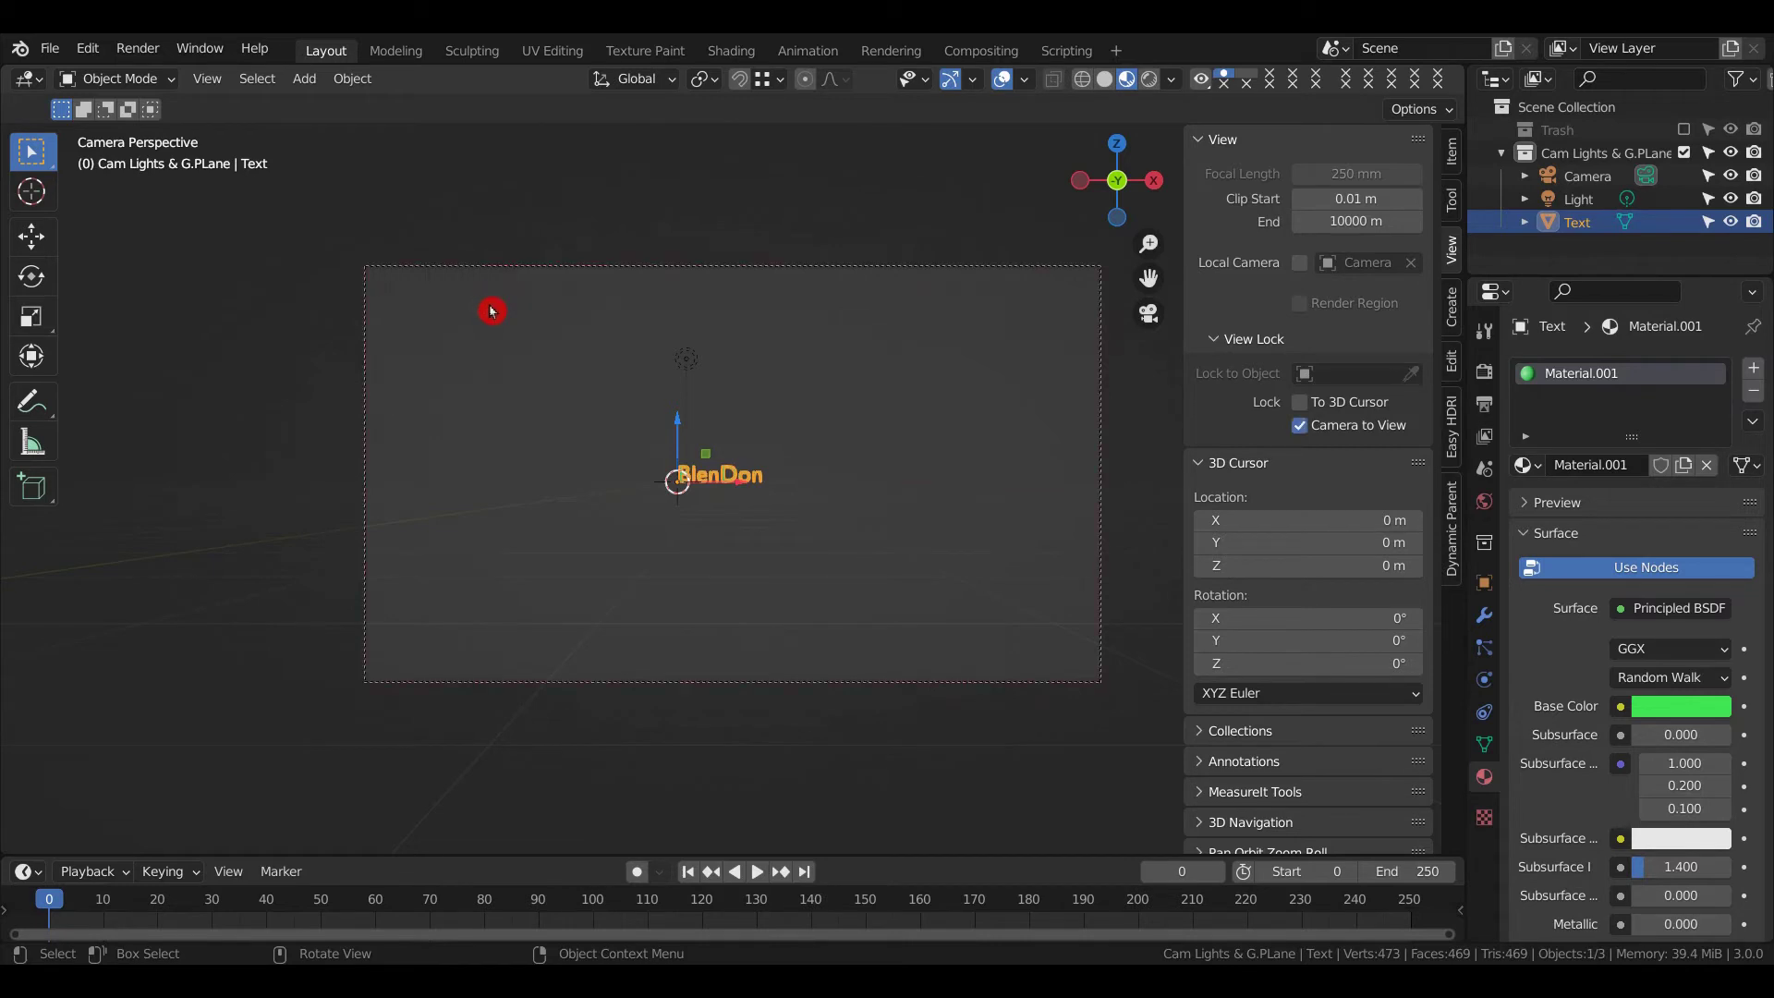
scroll(737, 523, up, 8)
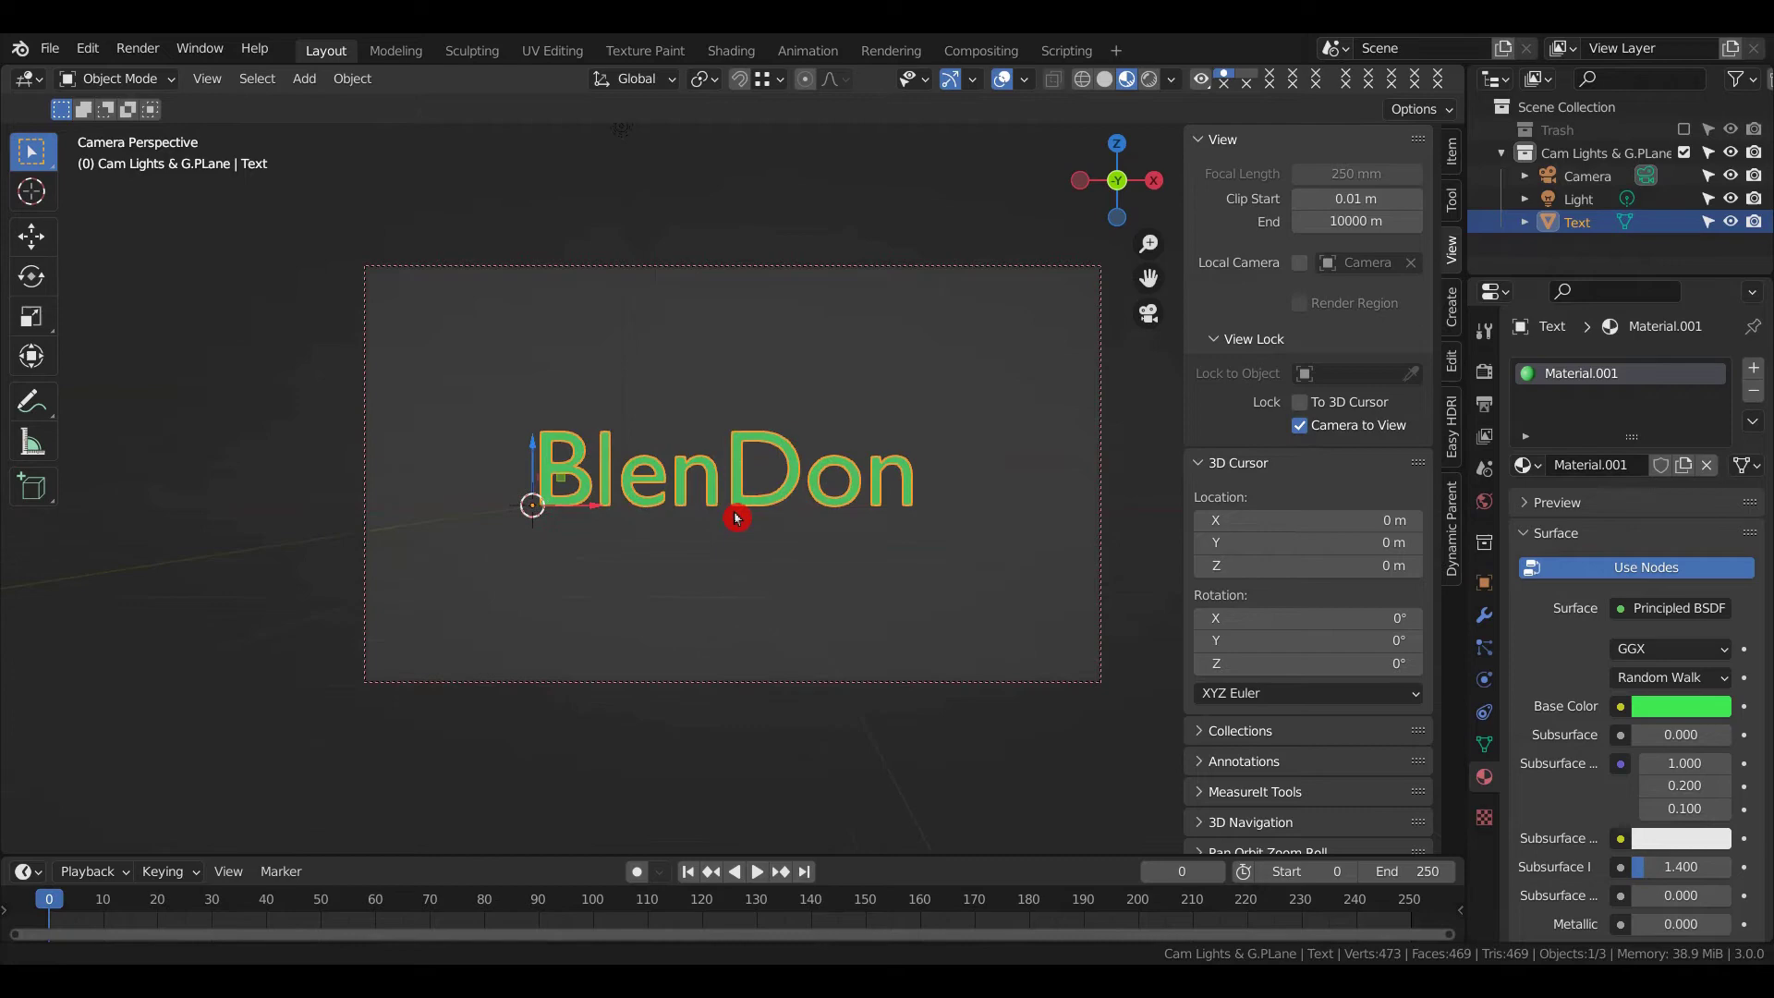
scroll(748, 519, up, 2)
- Move the light about 10.7 m back along Y, then render a test image
key(KP_3)
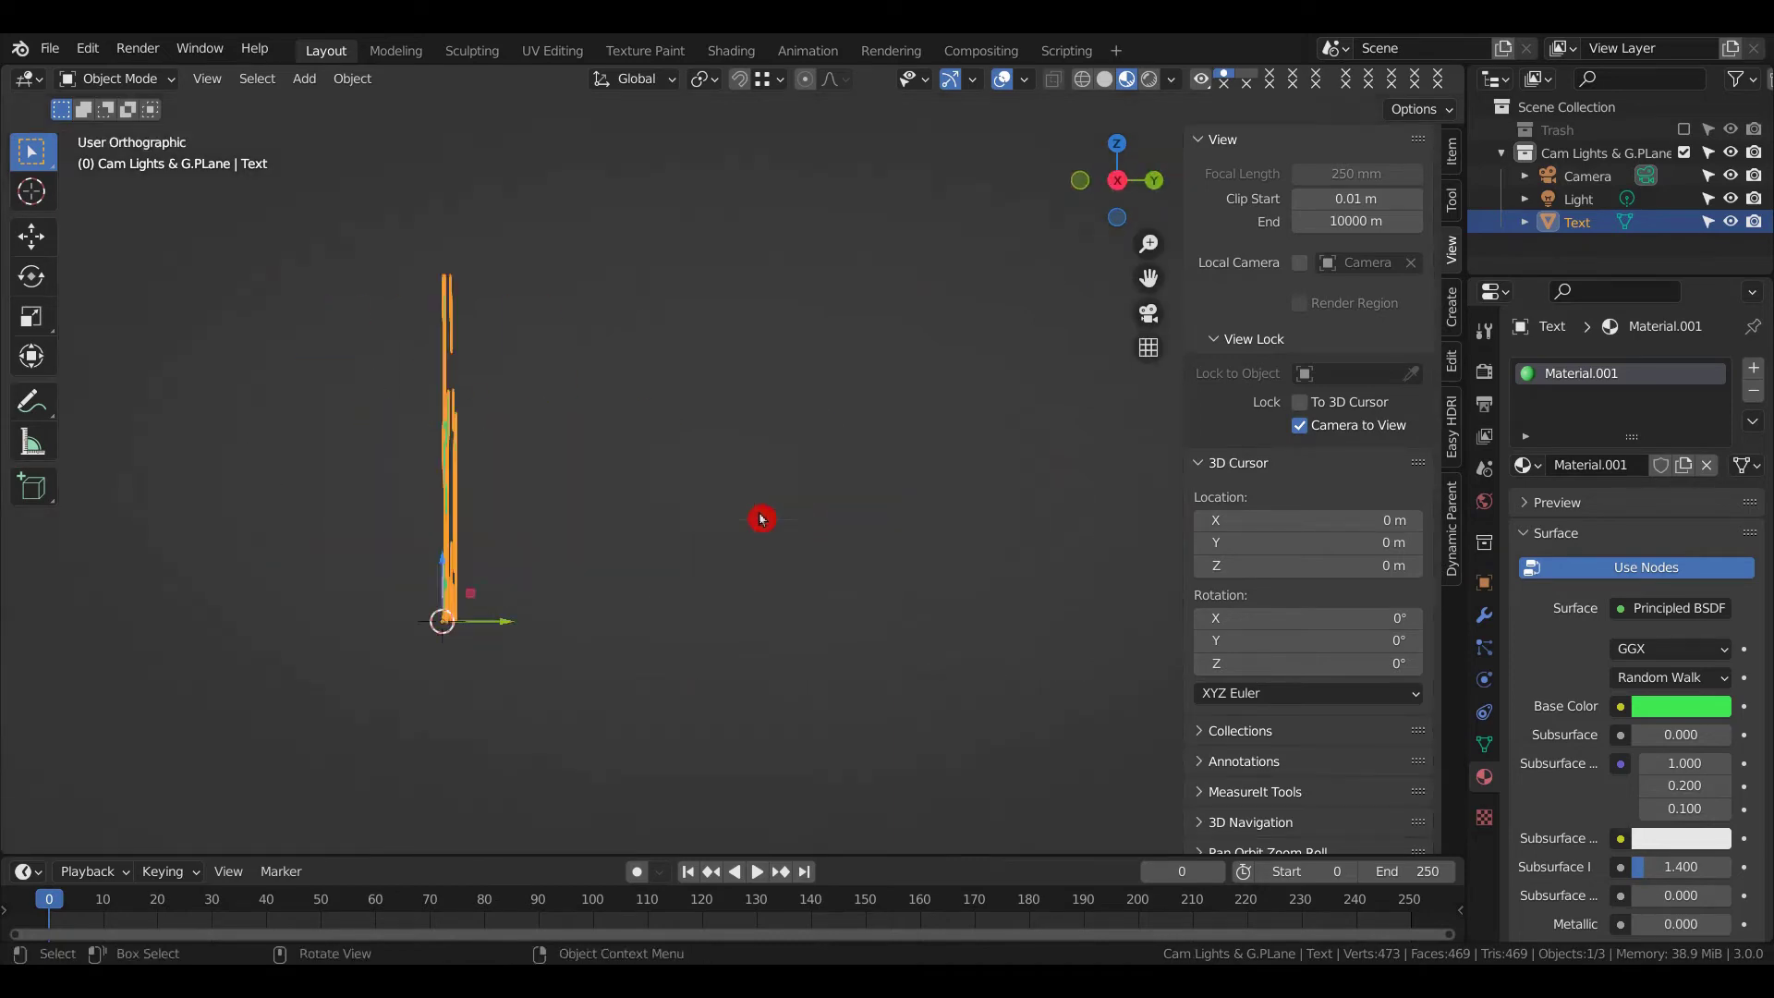
scroll(726, 535, down, 8)
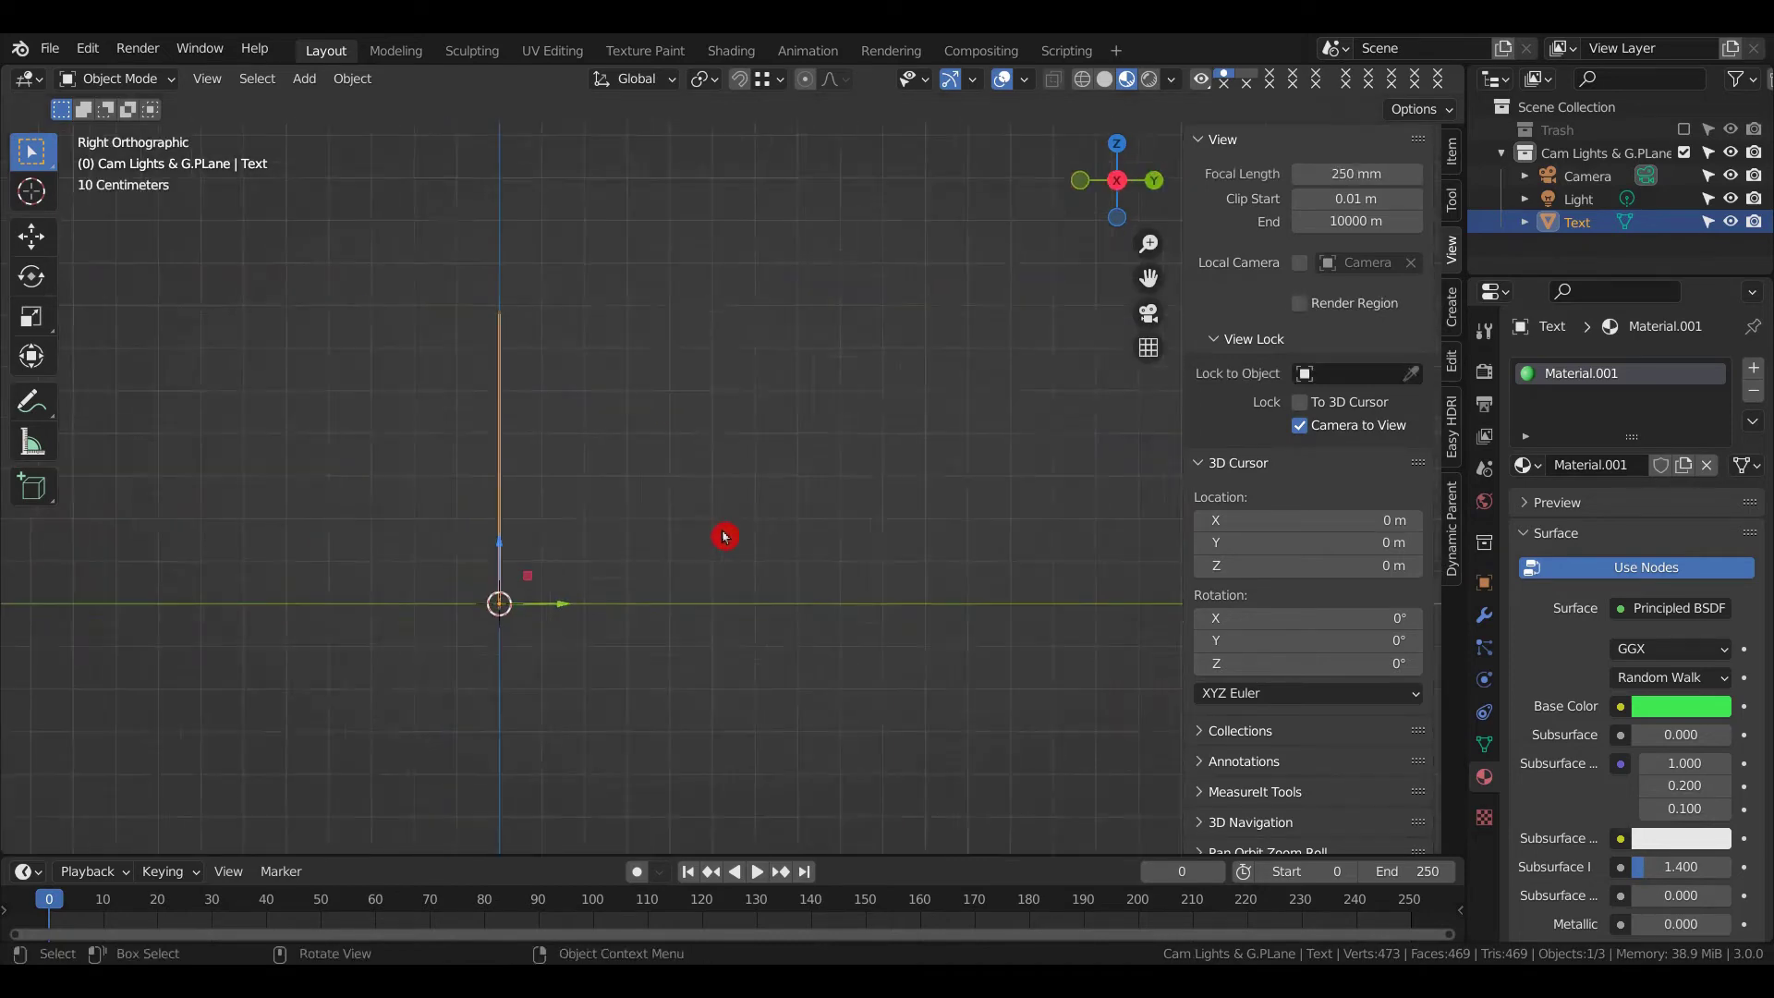
click(832, 387)
key(g)
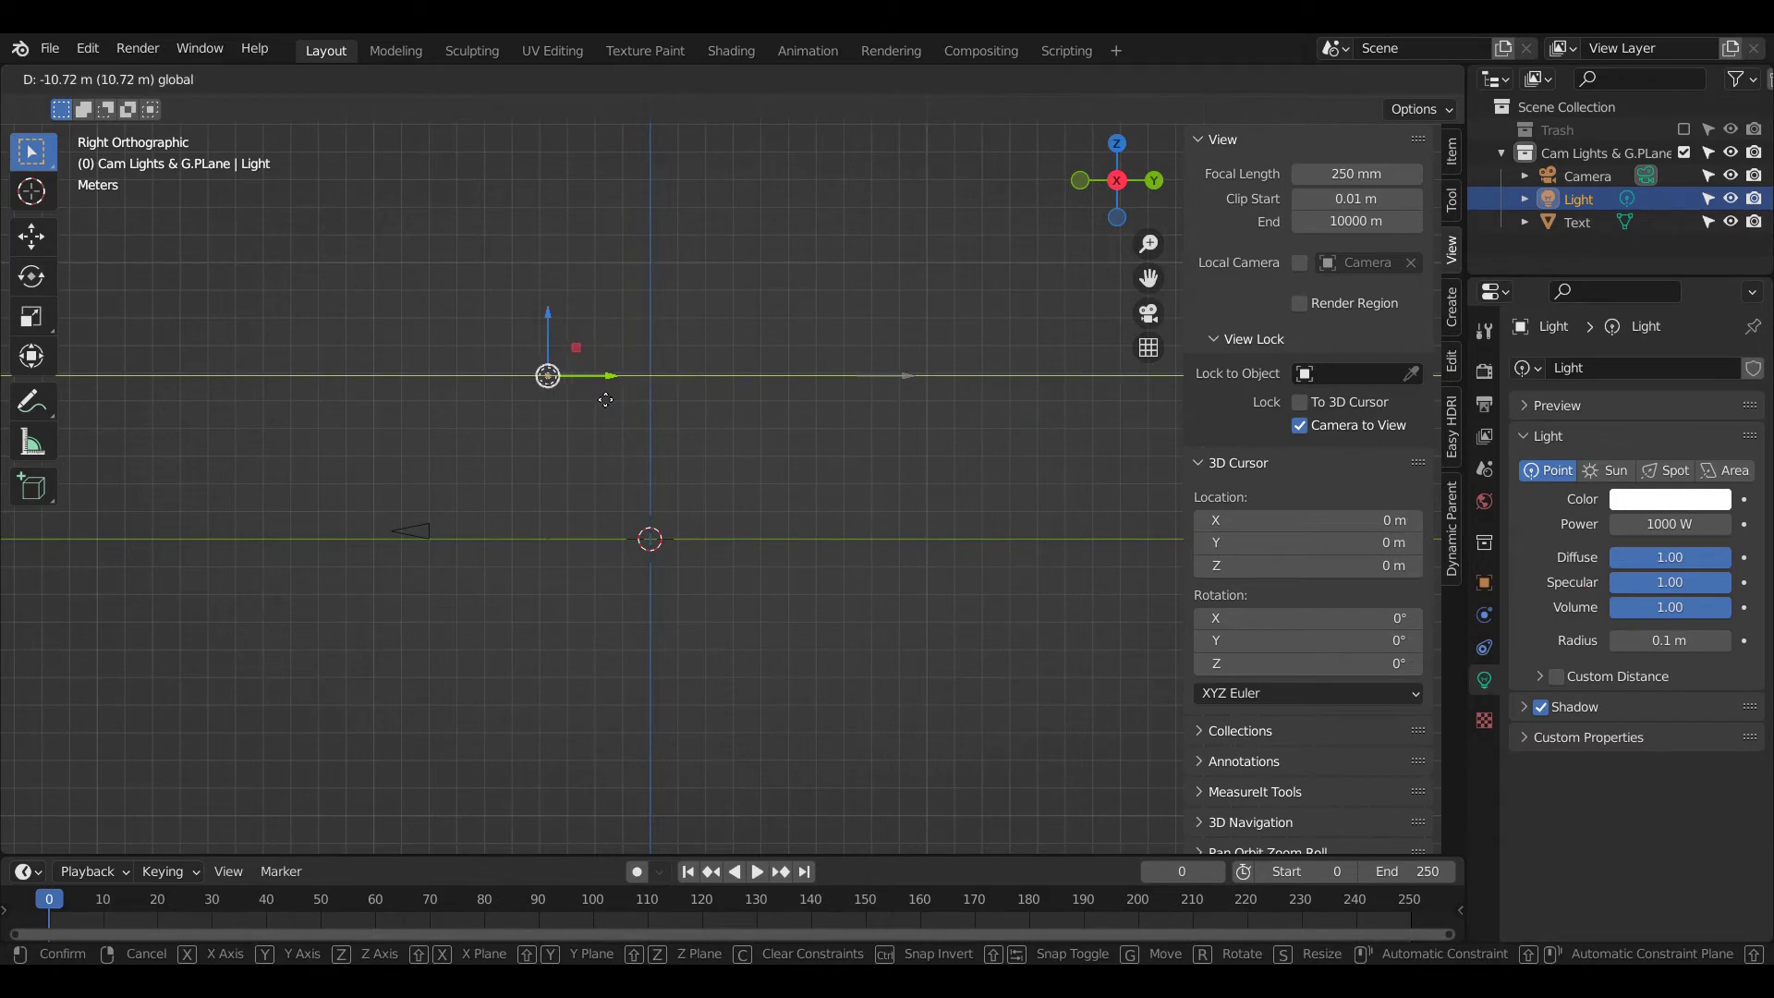
click(629, 420)
key(KP_0)
key(F12)
key(Escape)
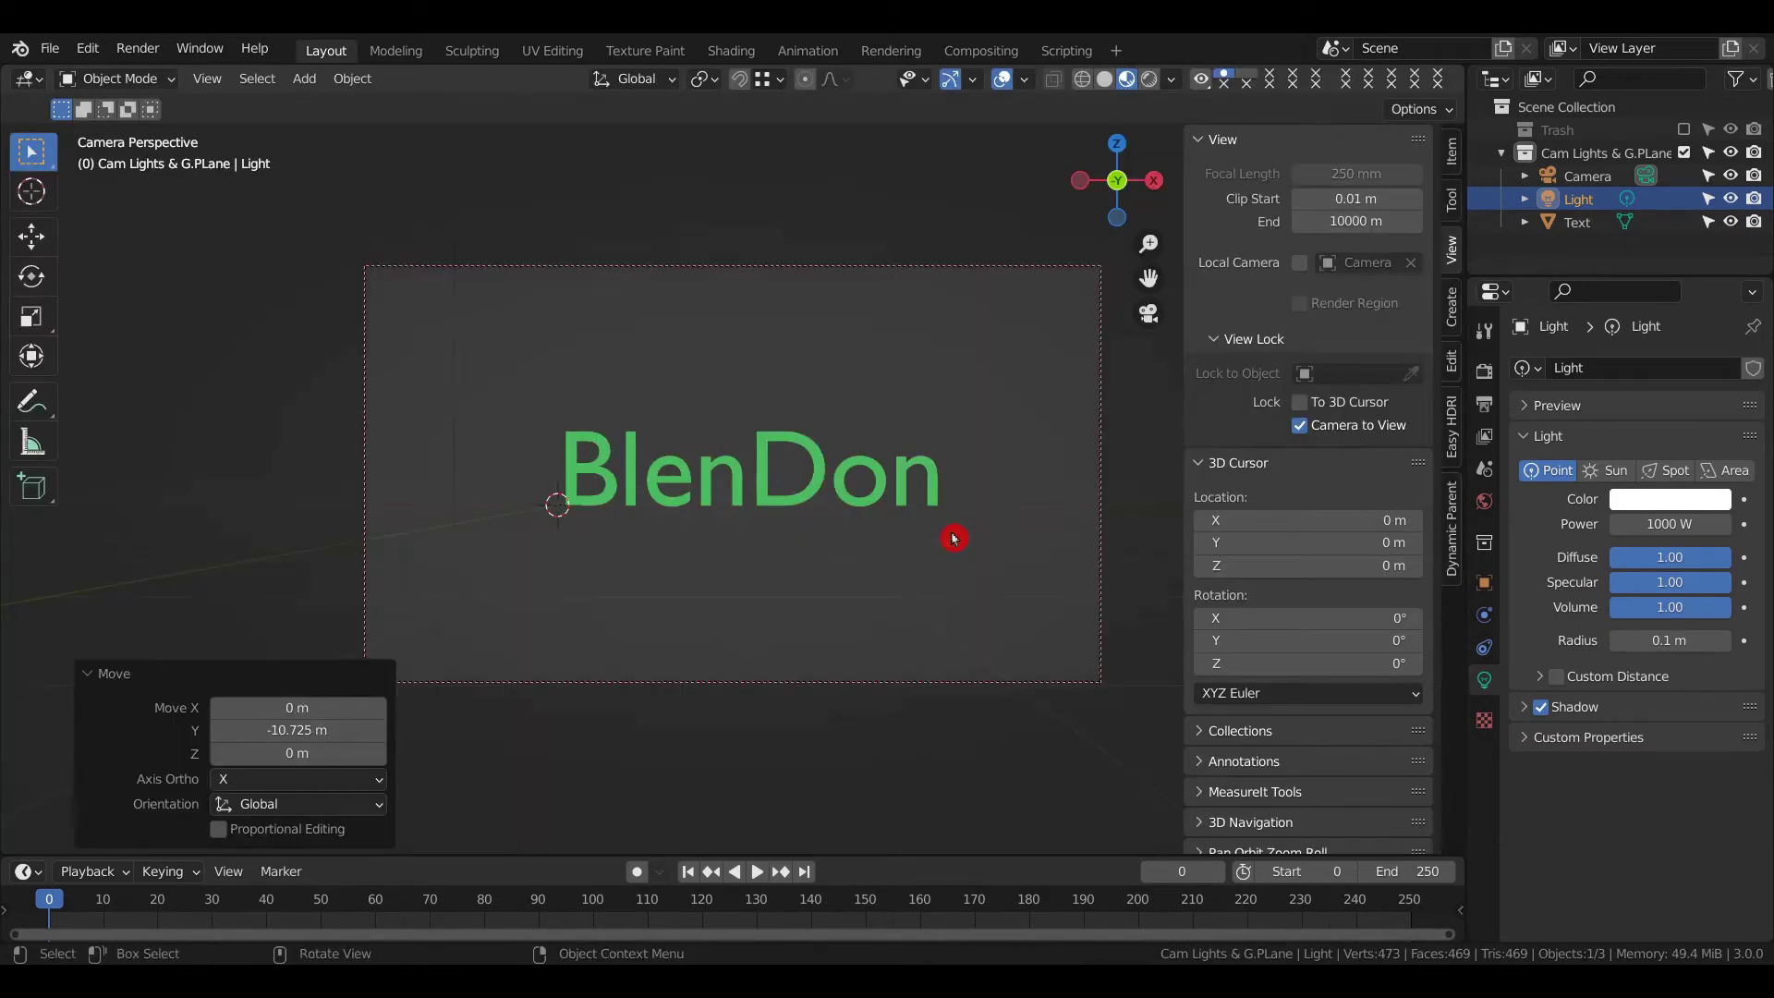
- Raise the world colour's value to white and render again
click(1483, 503)
click(1675, 528)
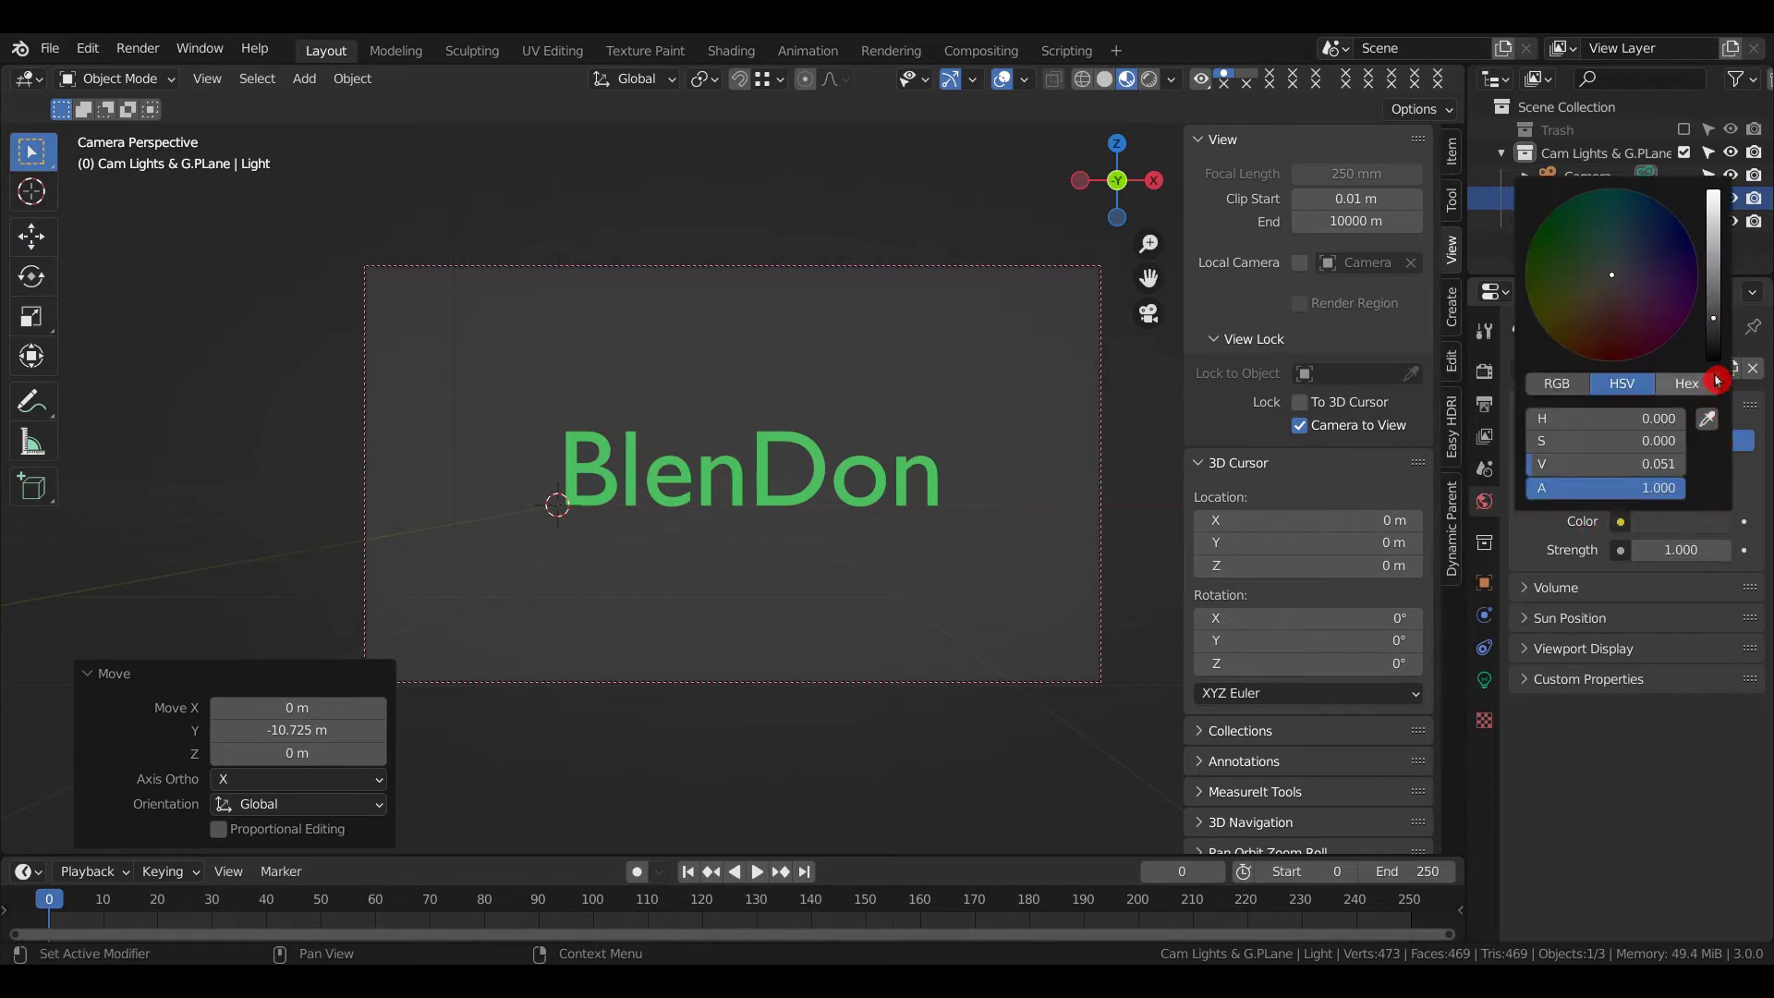
drag(1713, 324, 1713, 192)
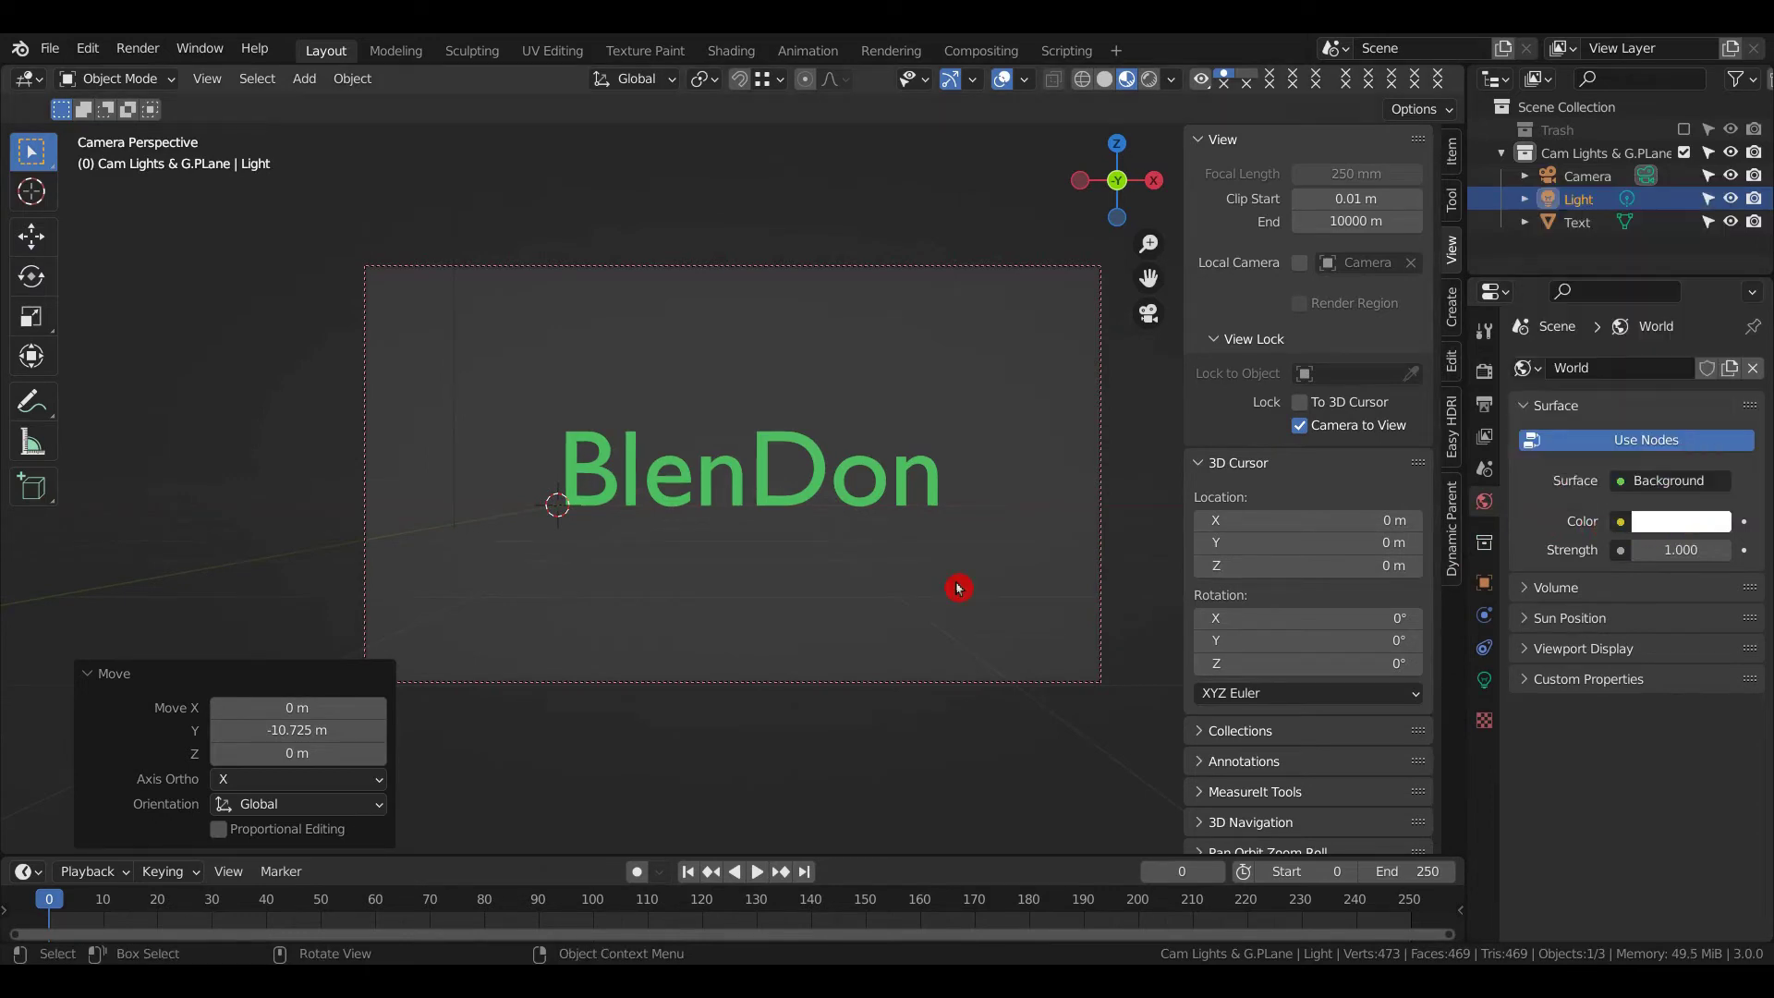
key(F12)
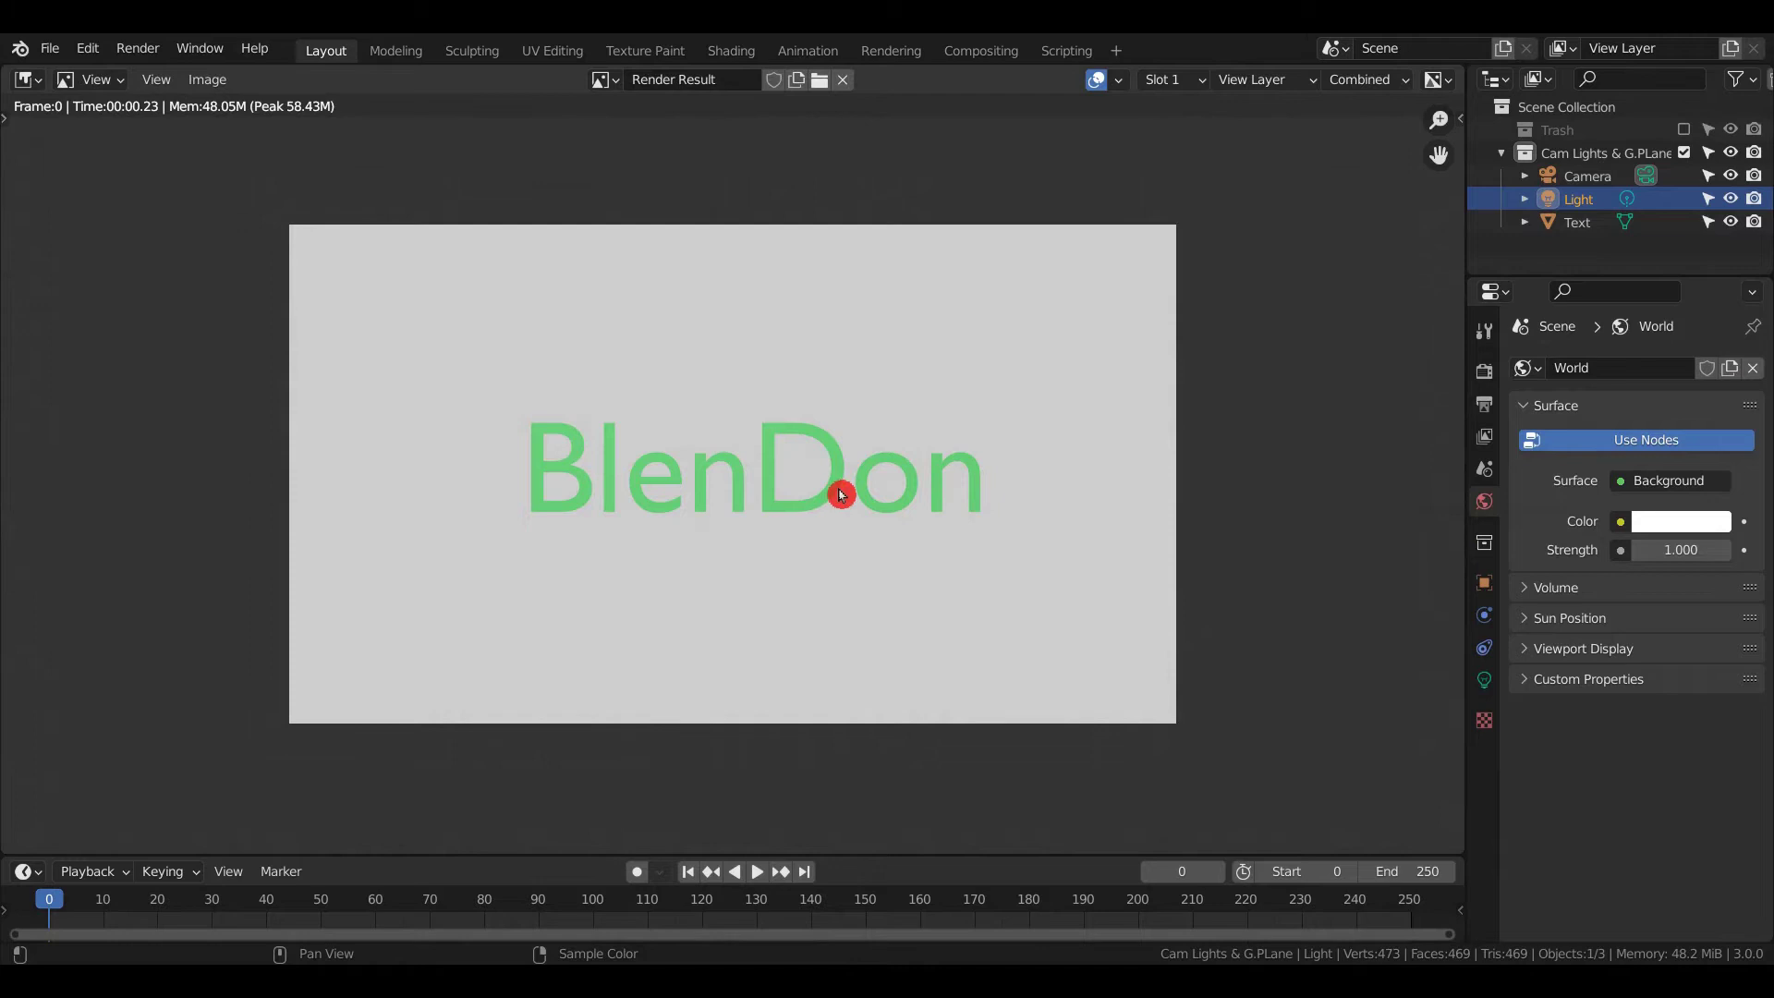
- Switch to the Compositing workspace and enable Use Nodes
click(970, 53)
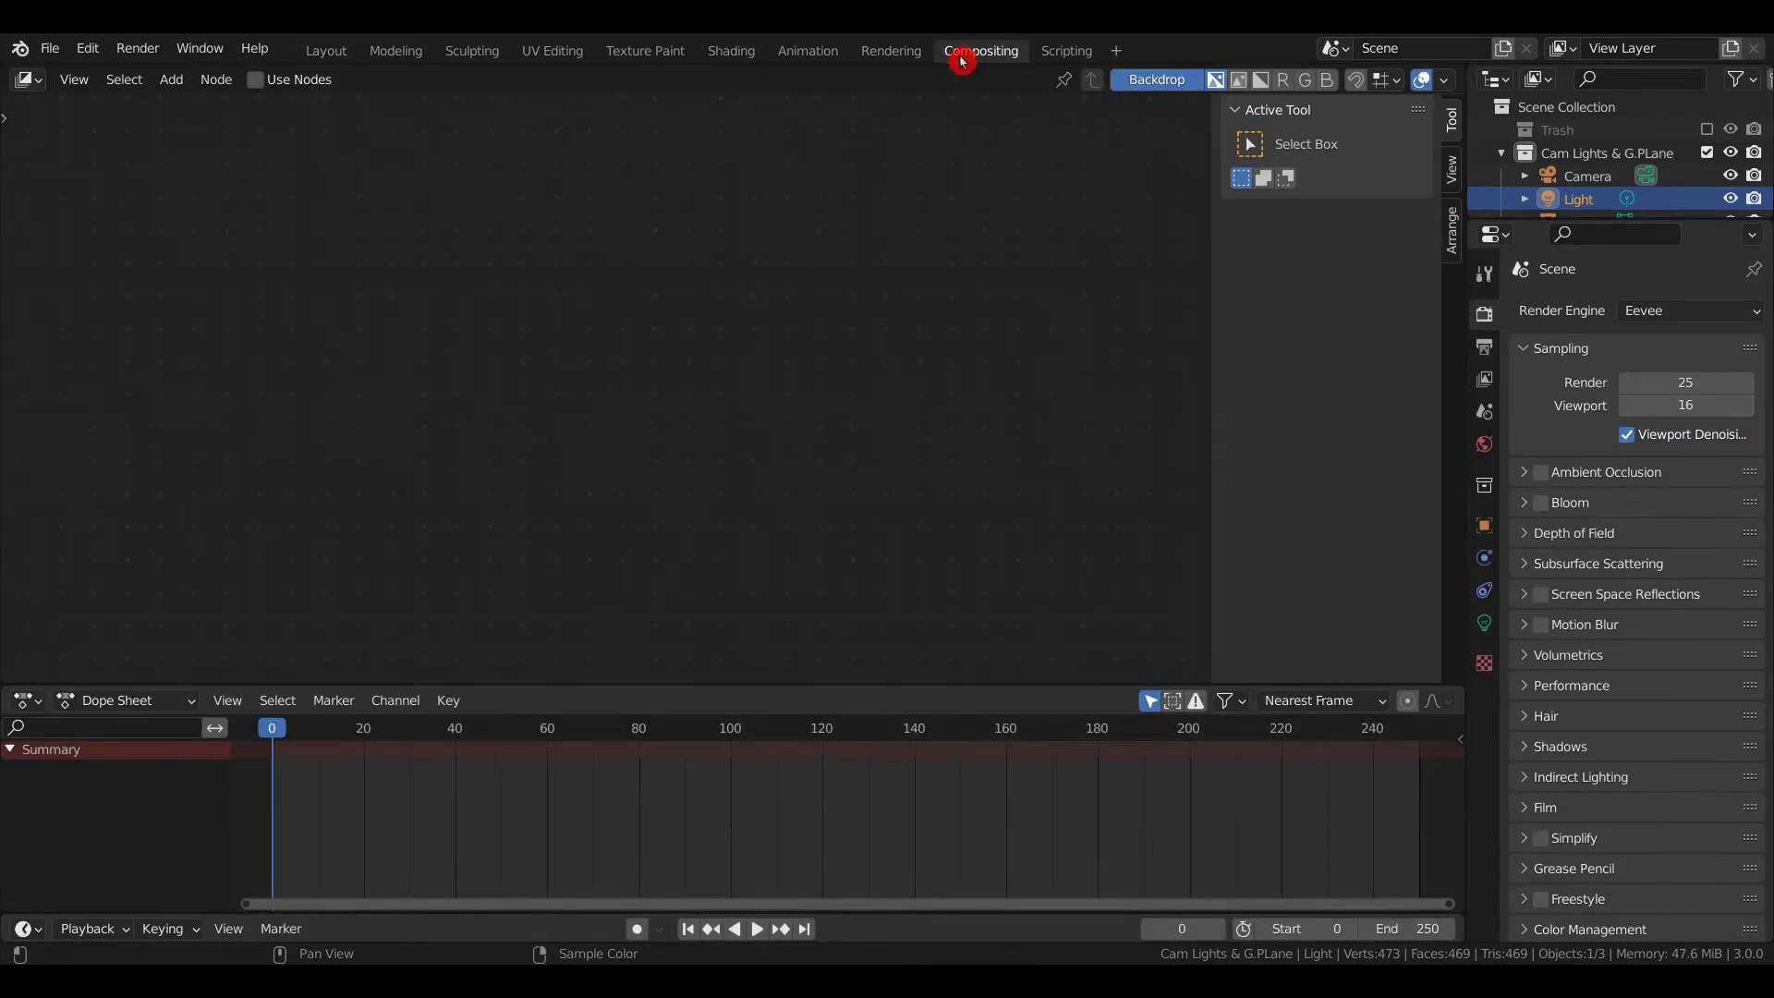
click(256, 80)
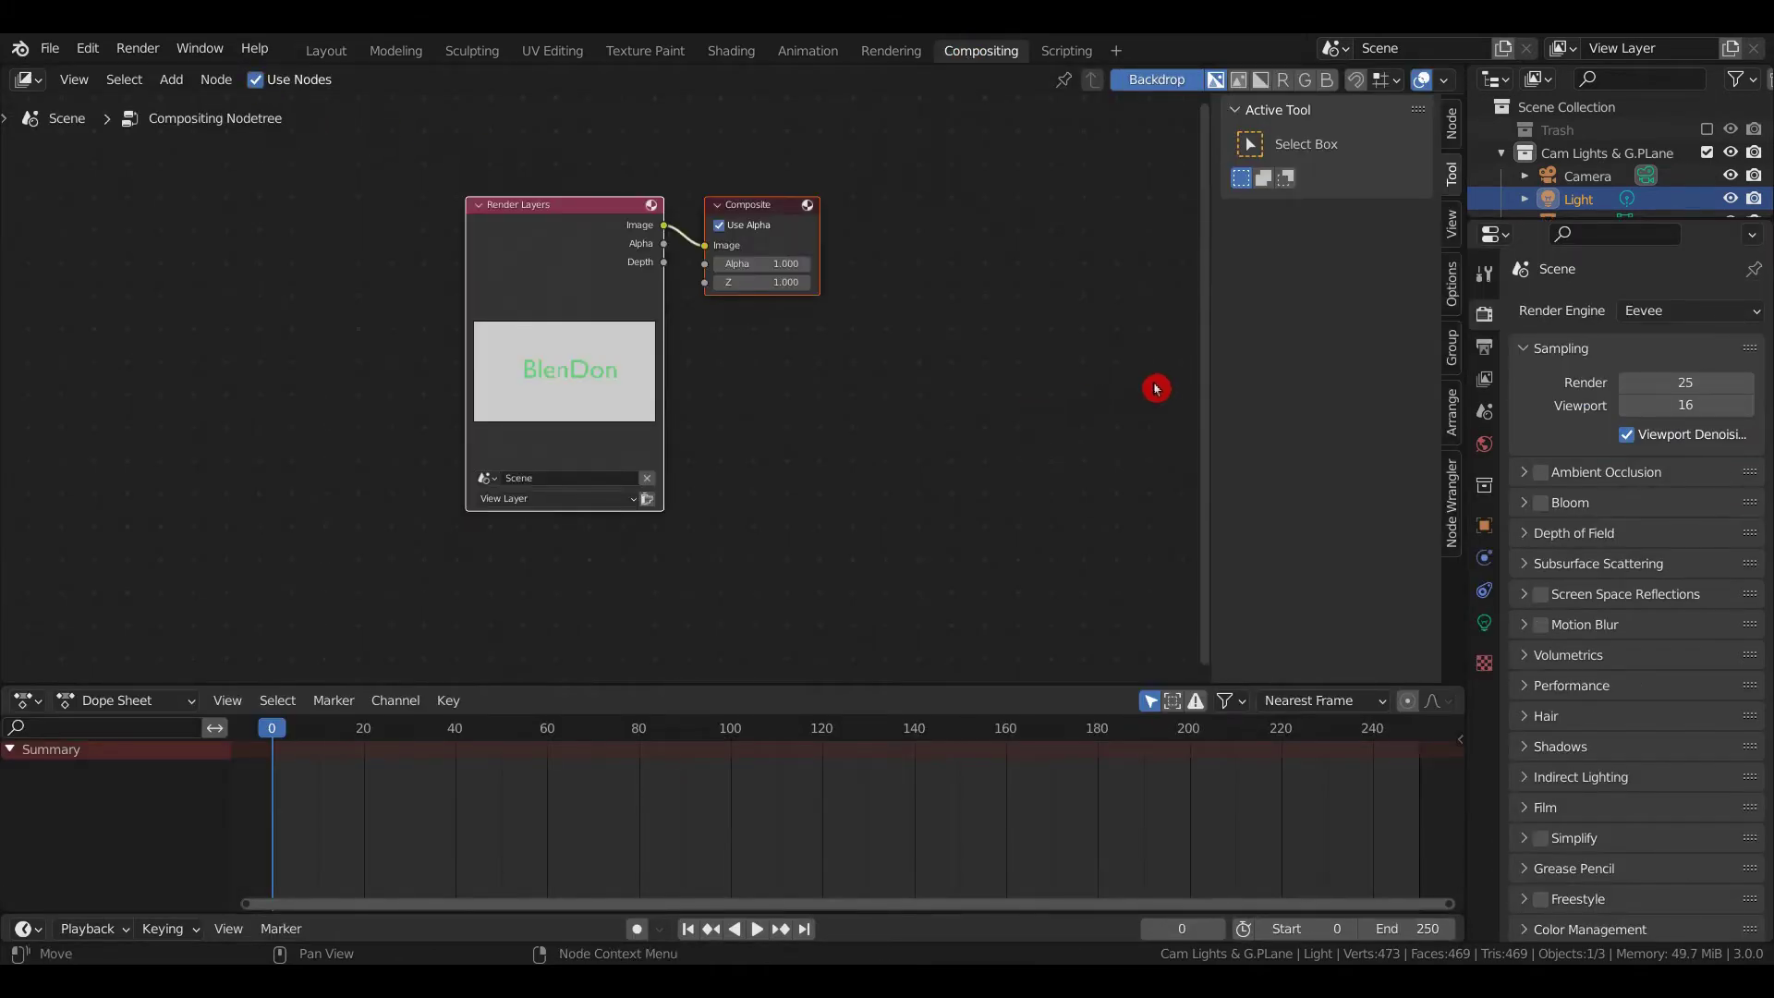
key(n)
- Move Render Layers far to the left and the Composite node far to the right
key(g)
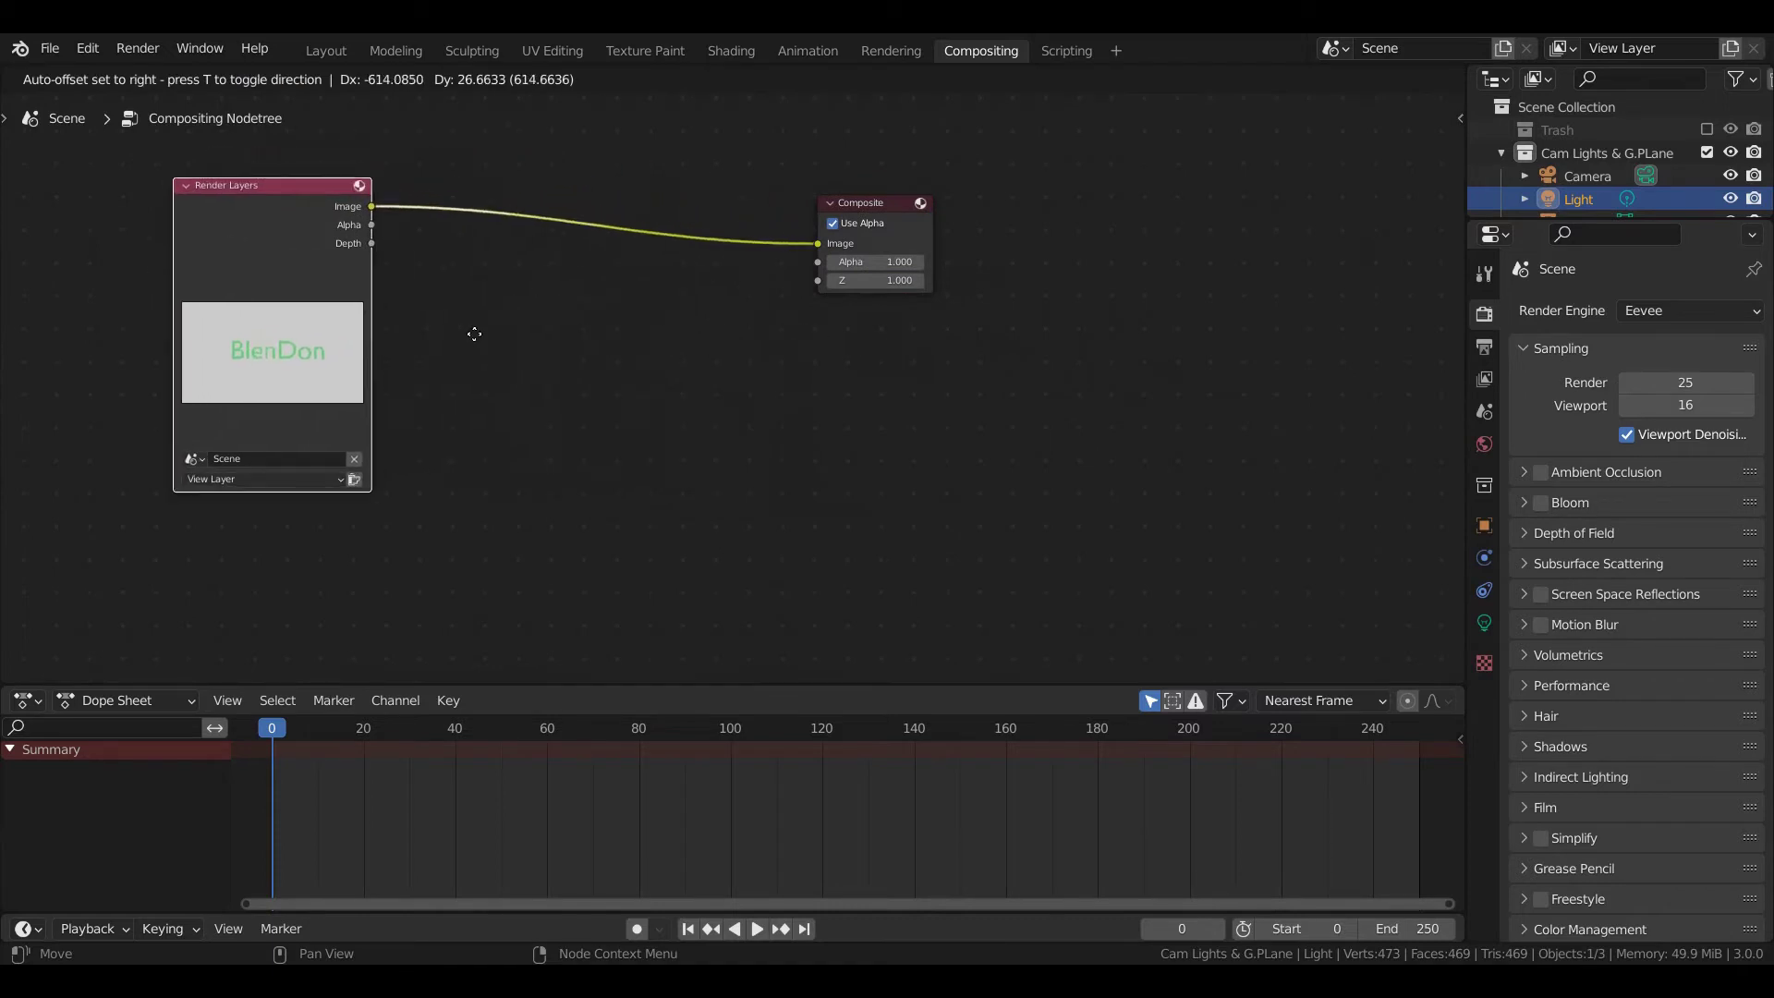
click(428, 331)
click(865, 205)
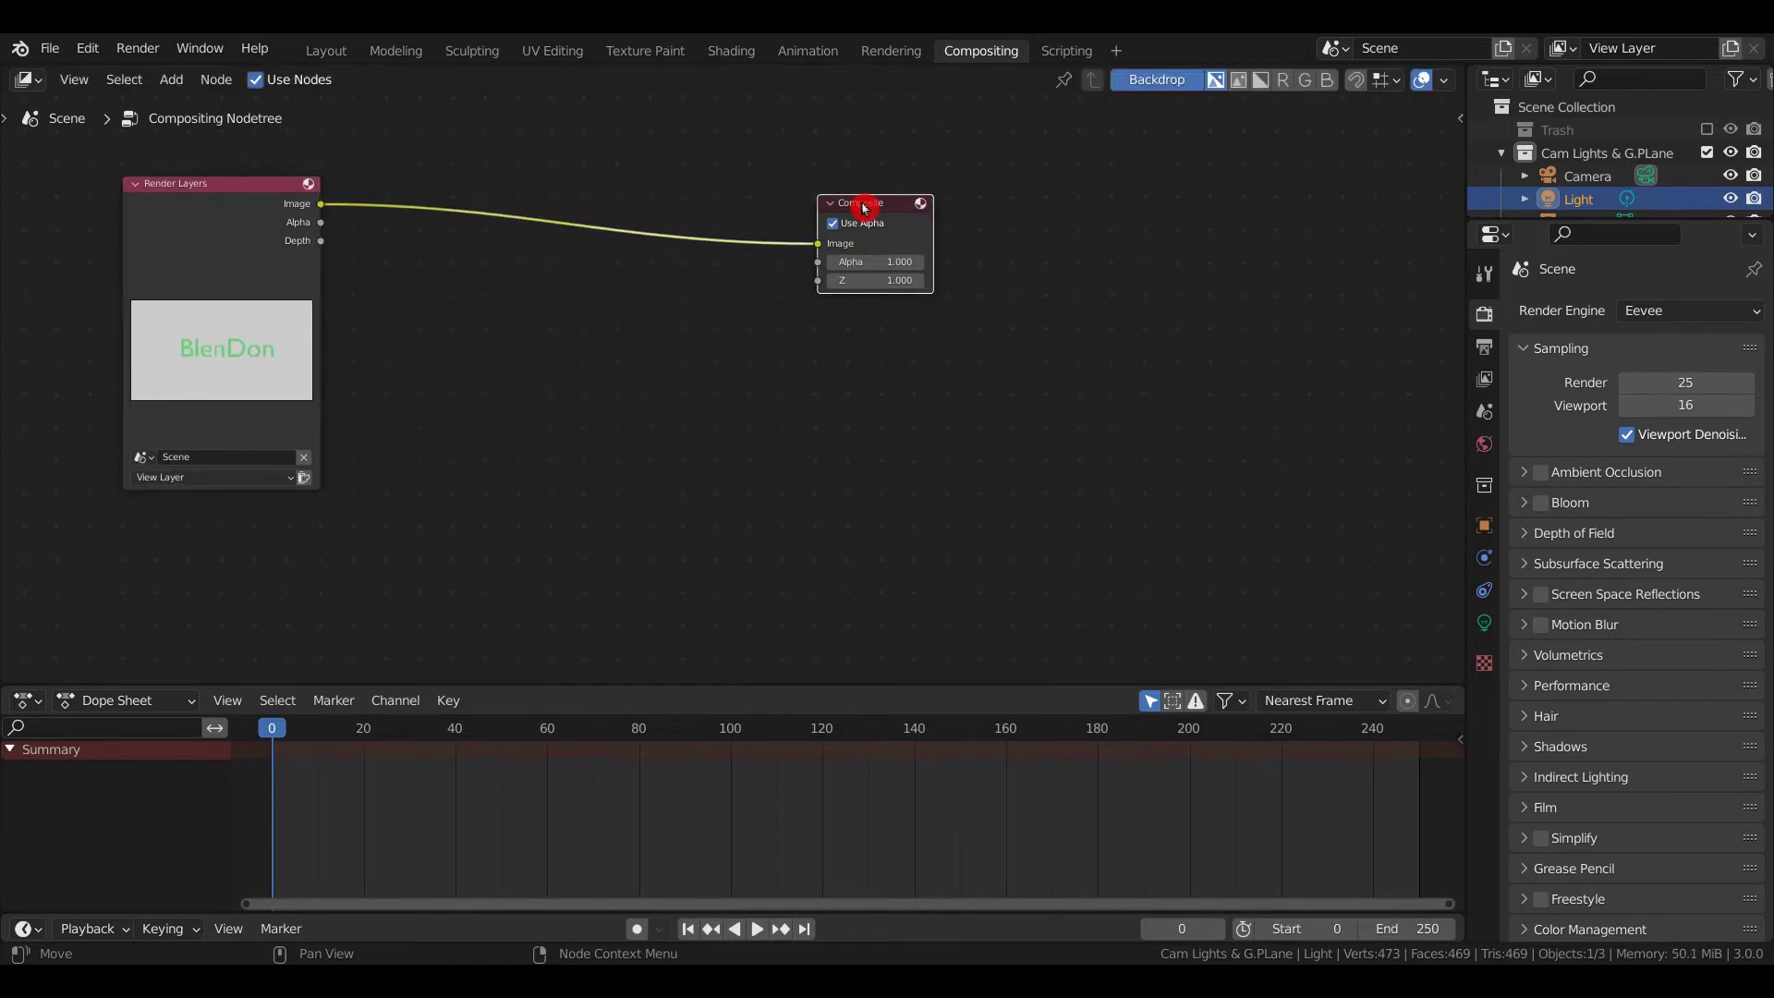
key(g)
click(1262, 201)
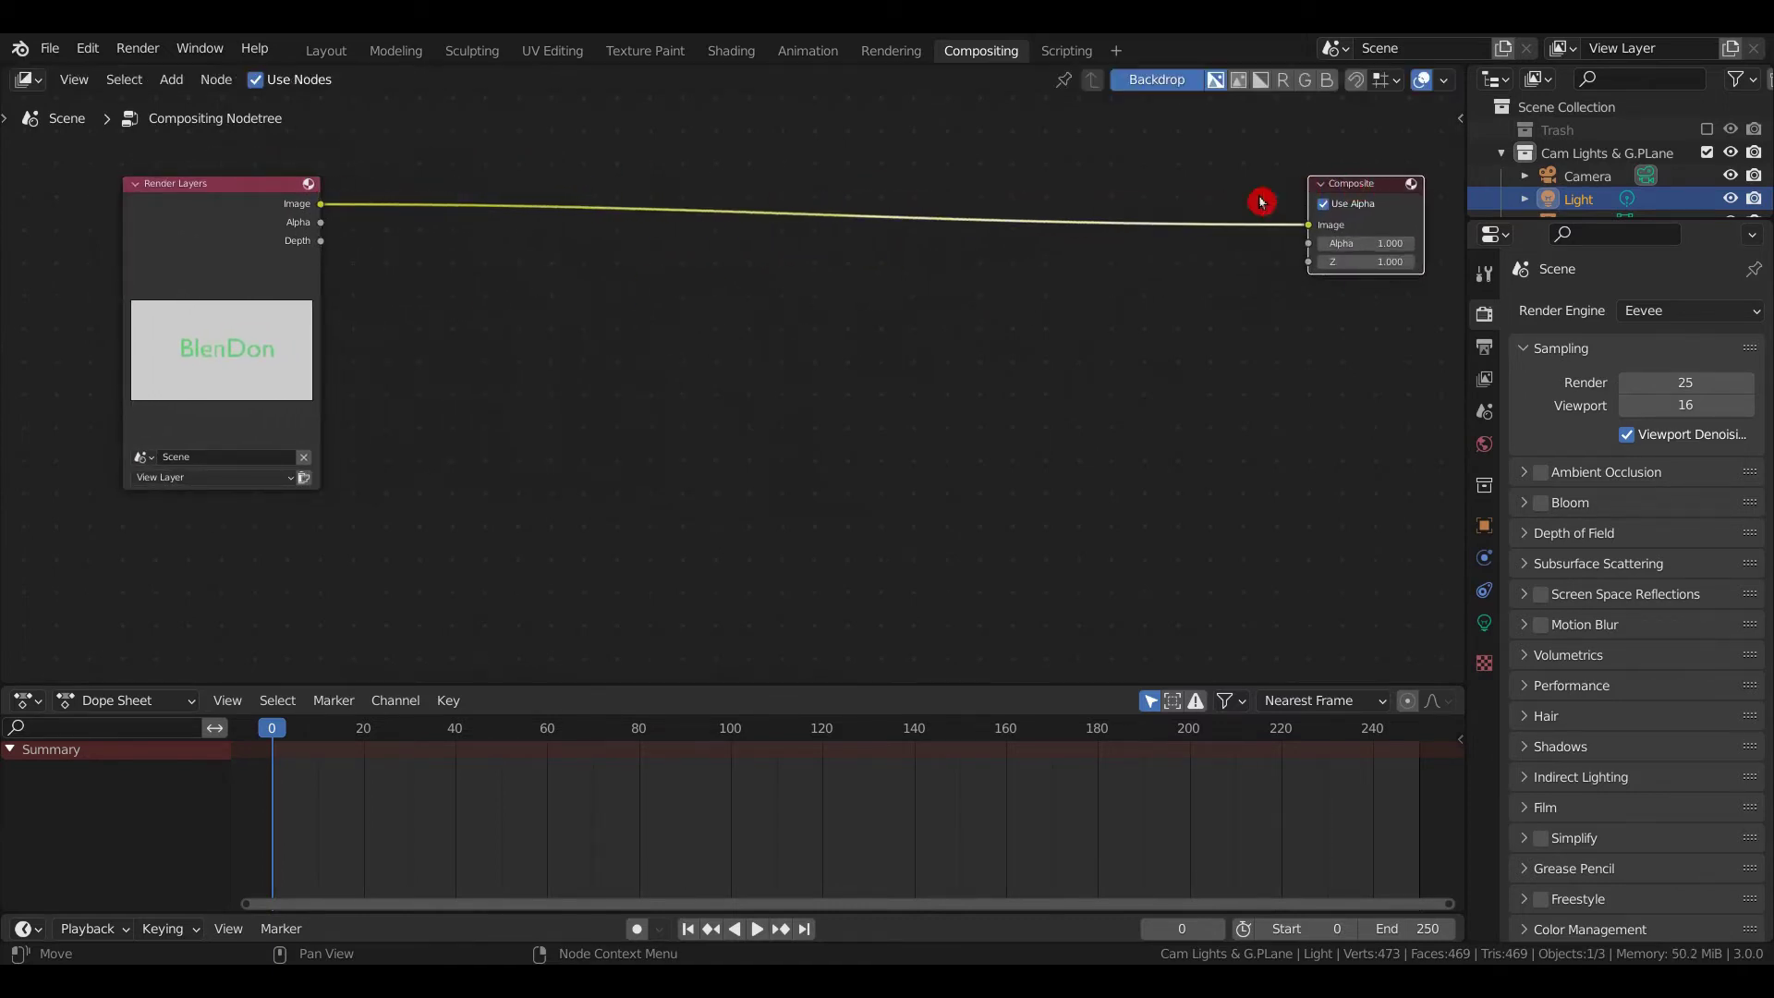
scroll(681, 382, down, 1)
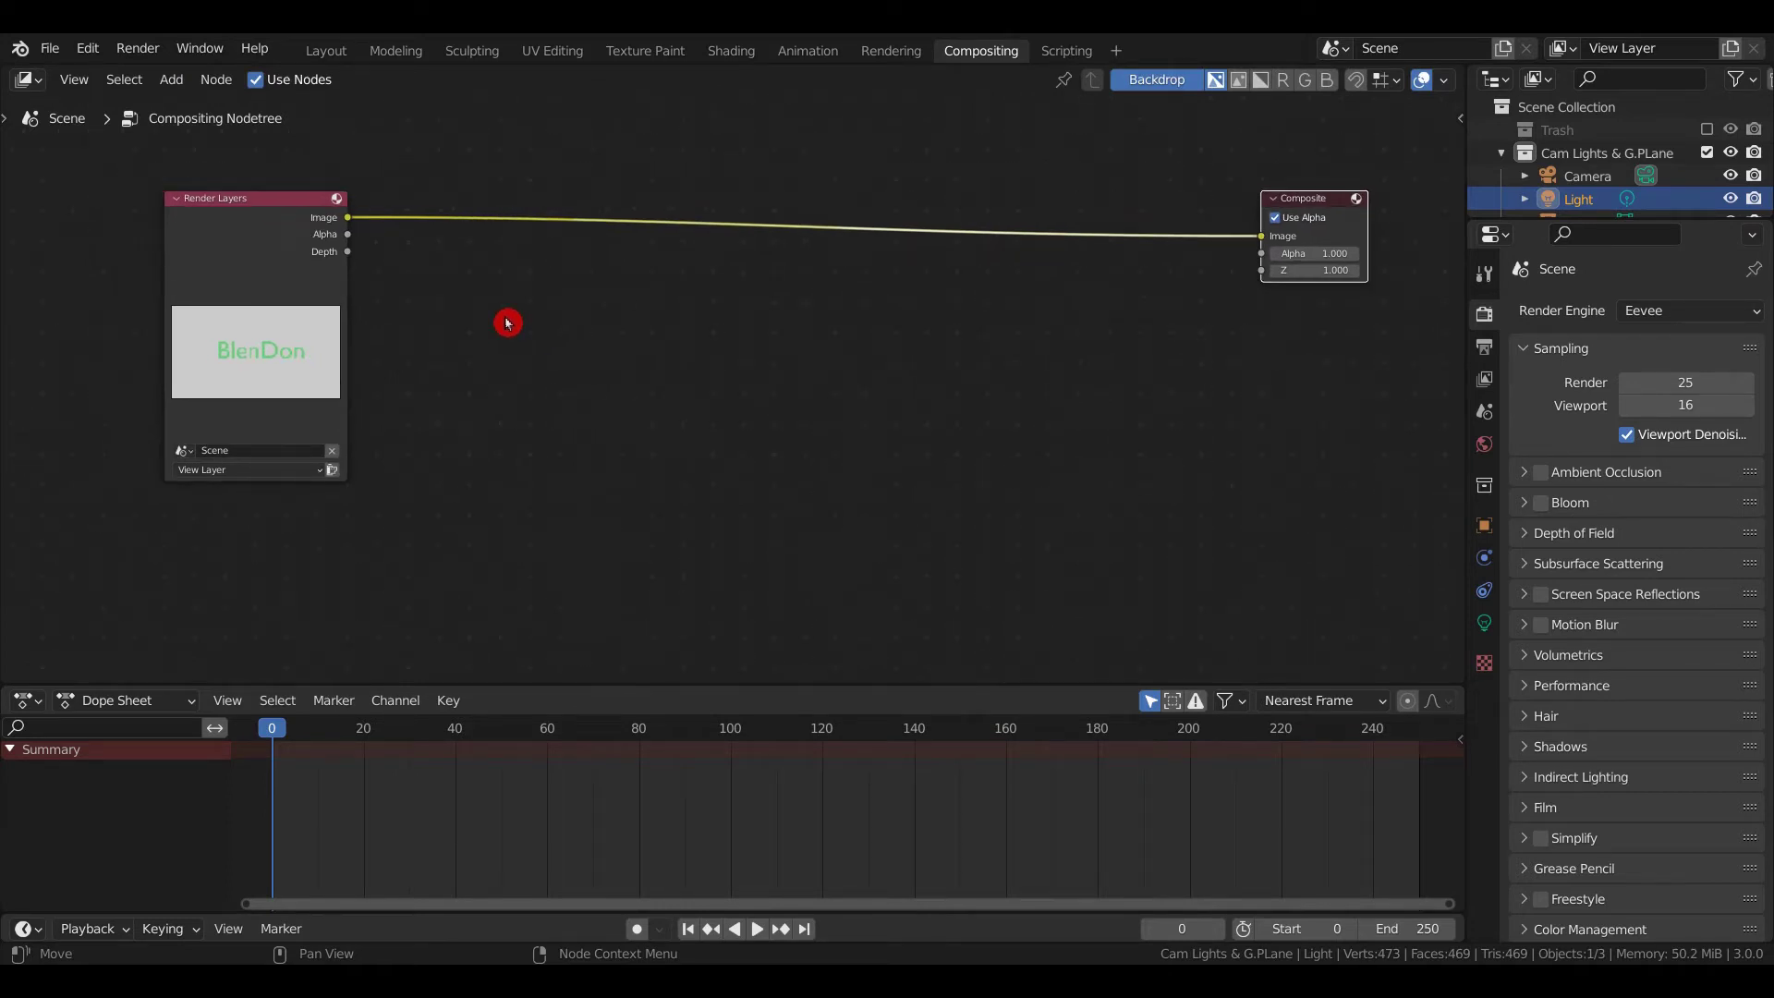
key(shift+a)
mouse_move(443, 374)
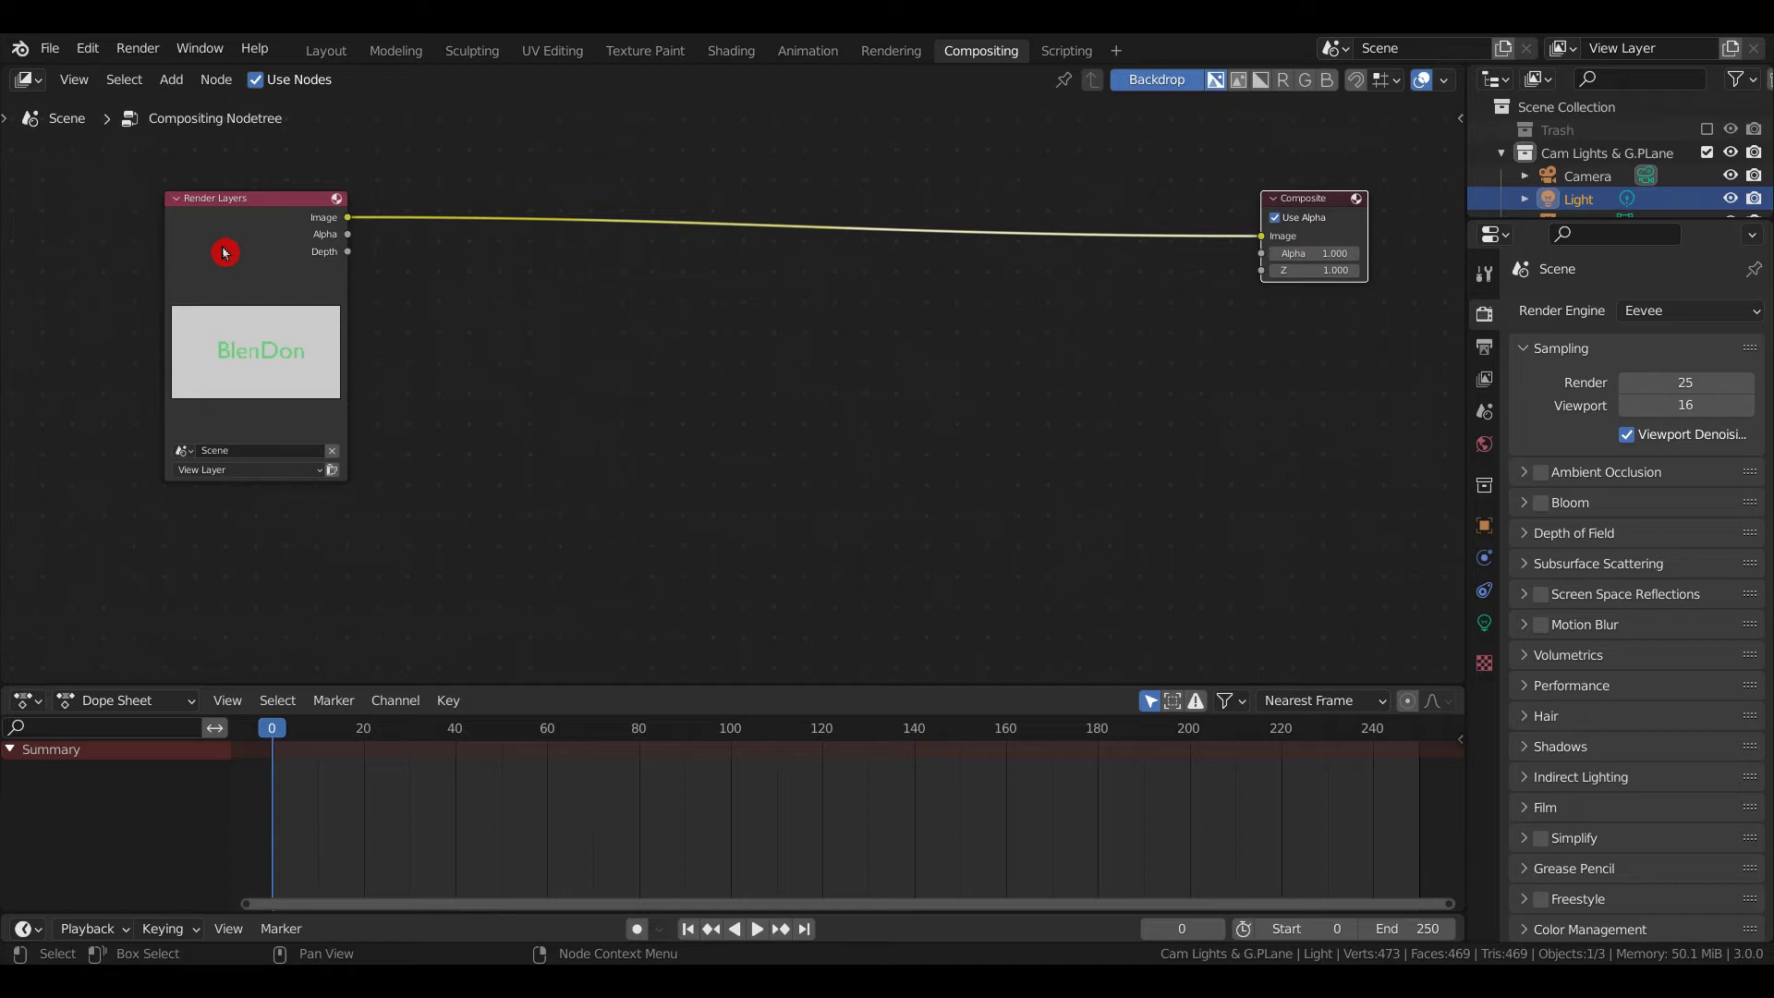
- Link a Viewer node to Render Layers and place it below the Composite node
click(225, 252)
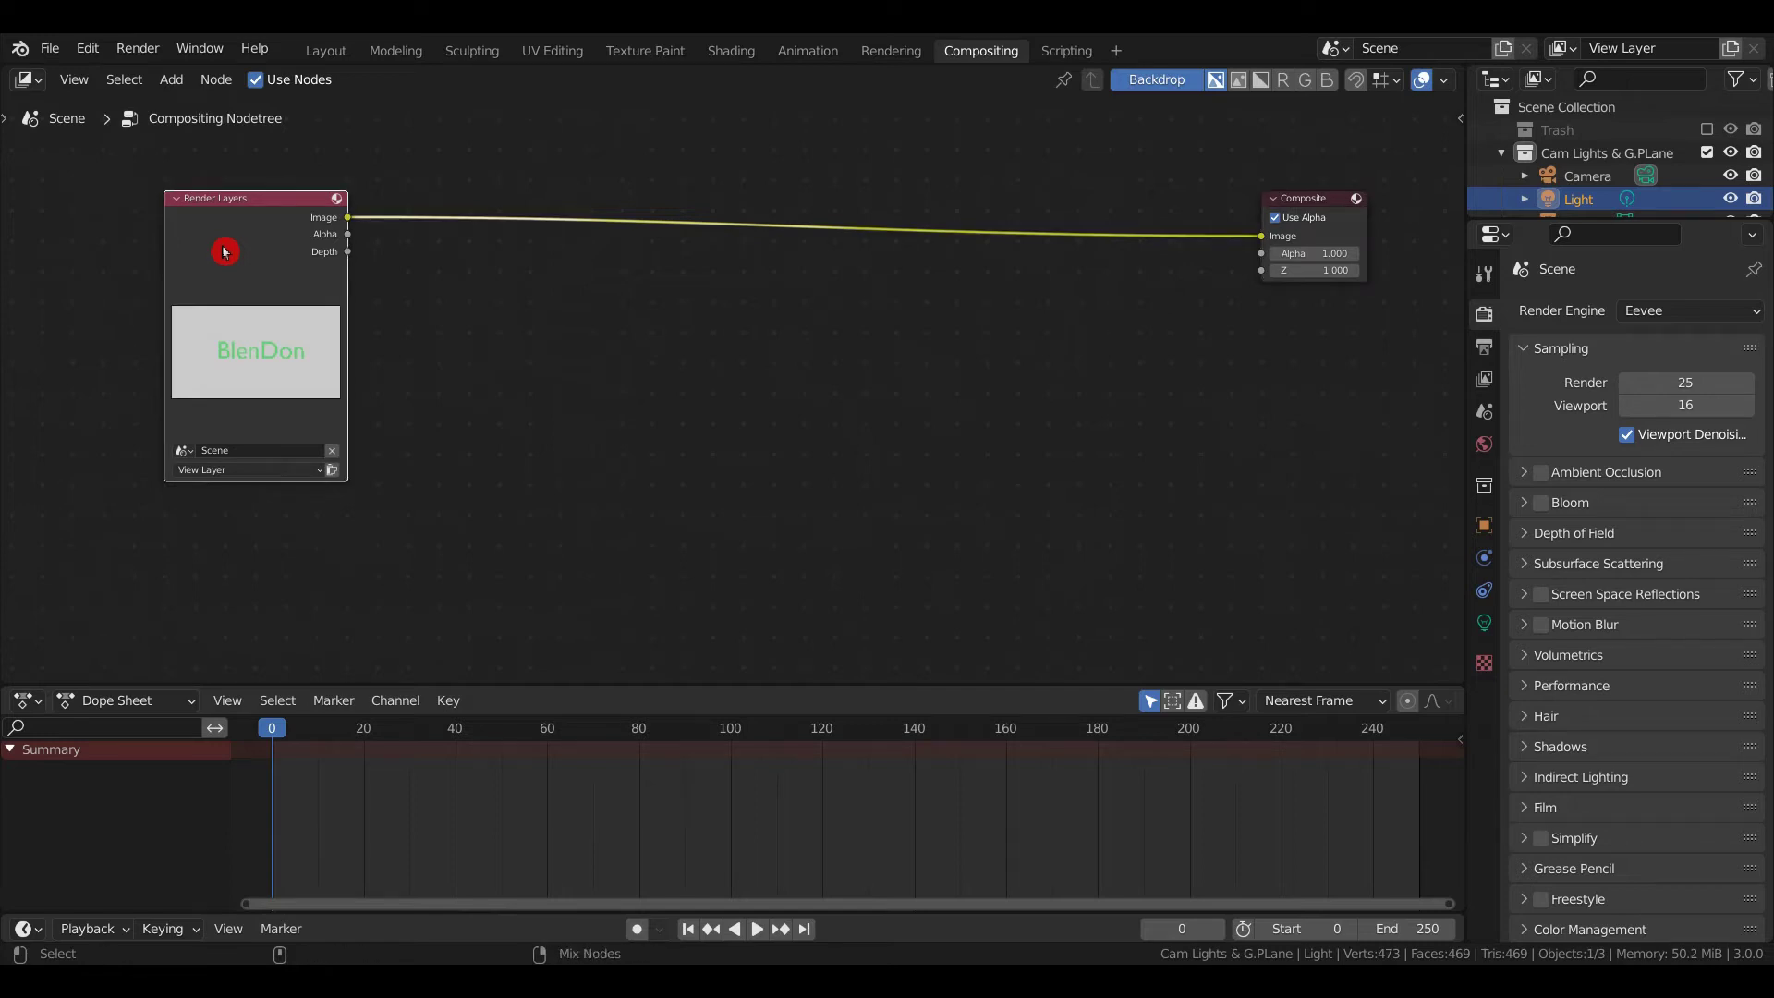
ctrl+shift+click(225, 252)
click(381, 145)
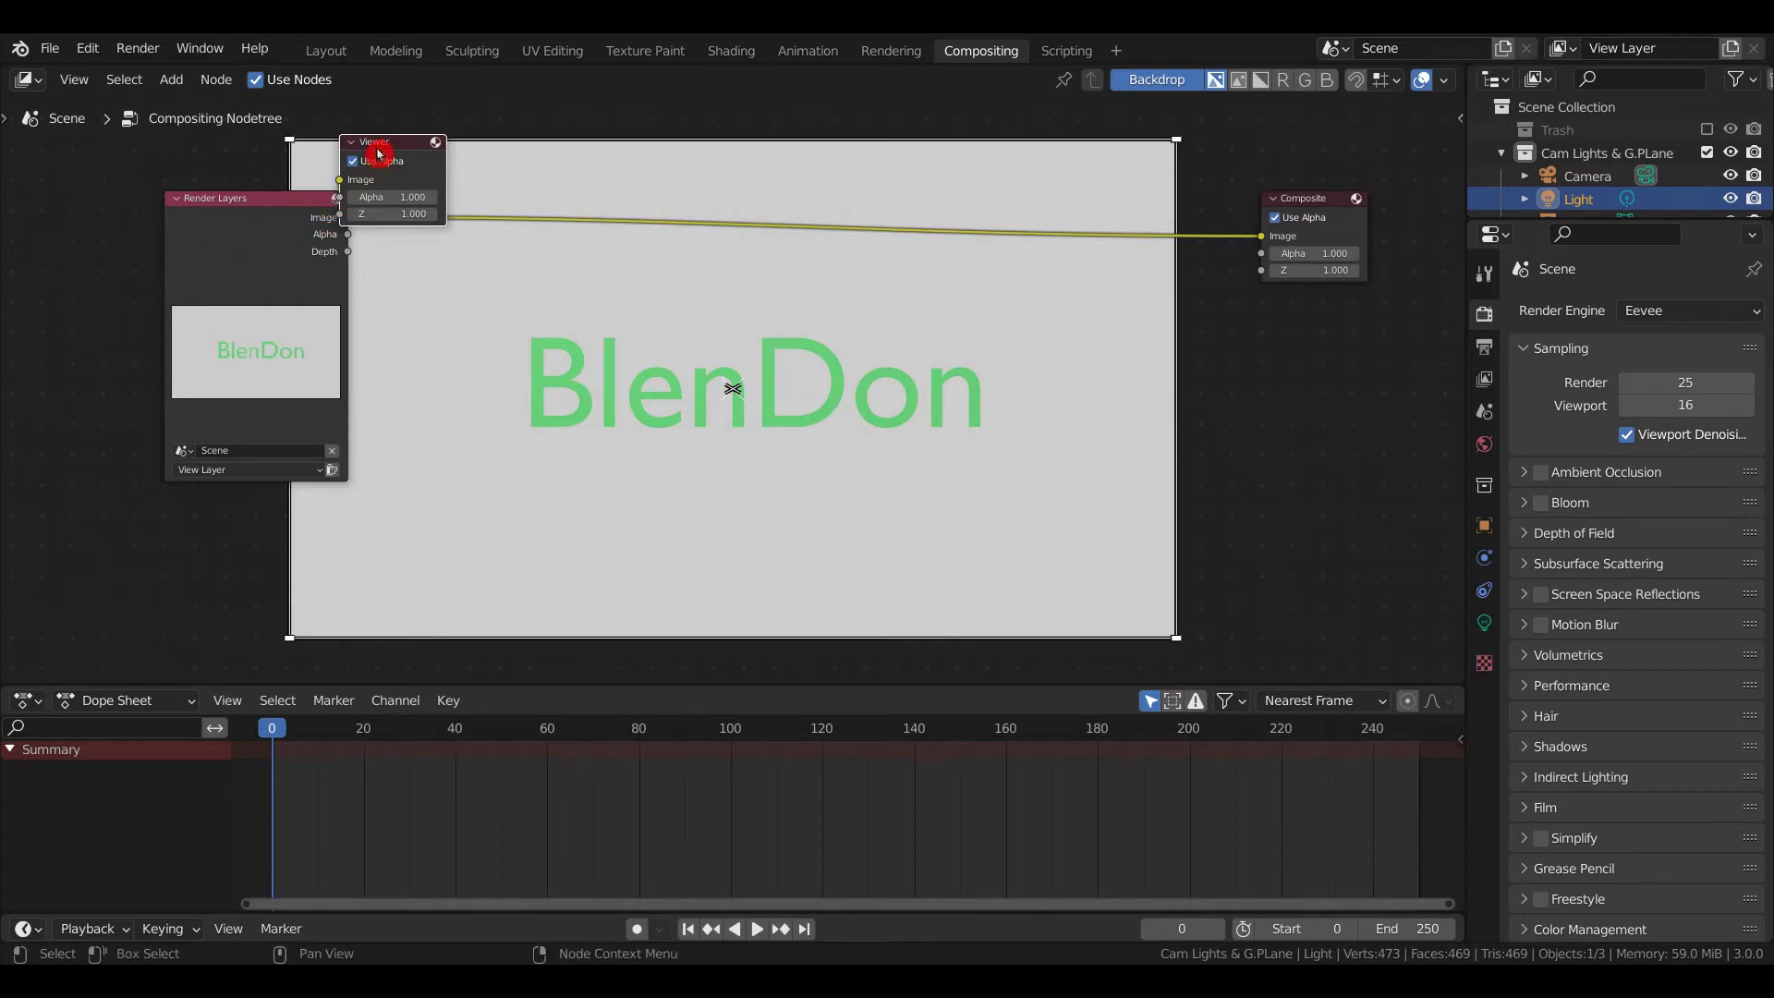
drag(385, 145, 1240, 369)
click(333, 487)
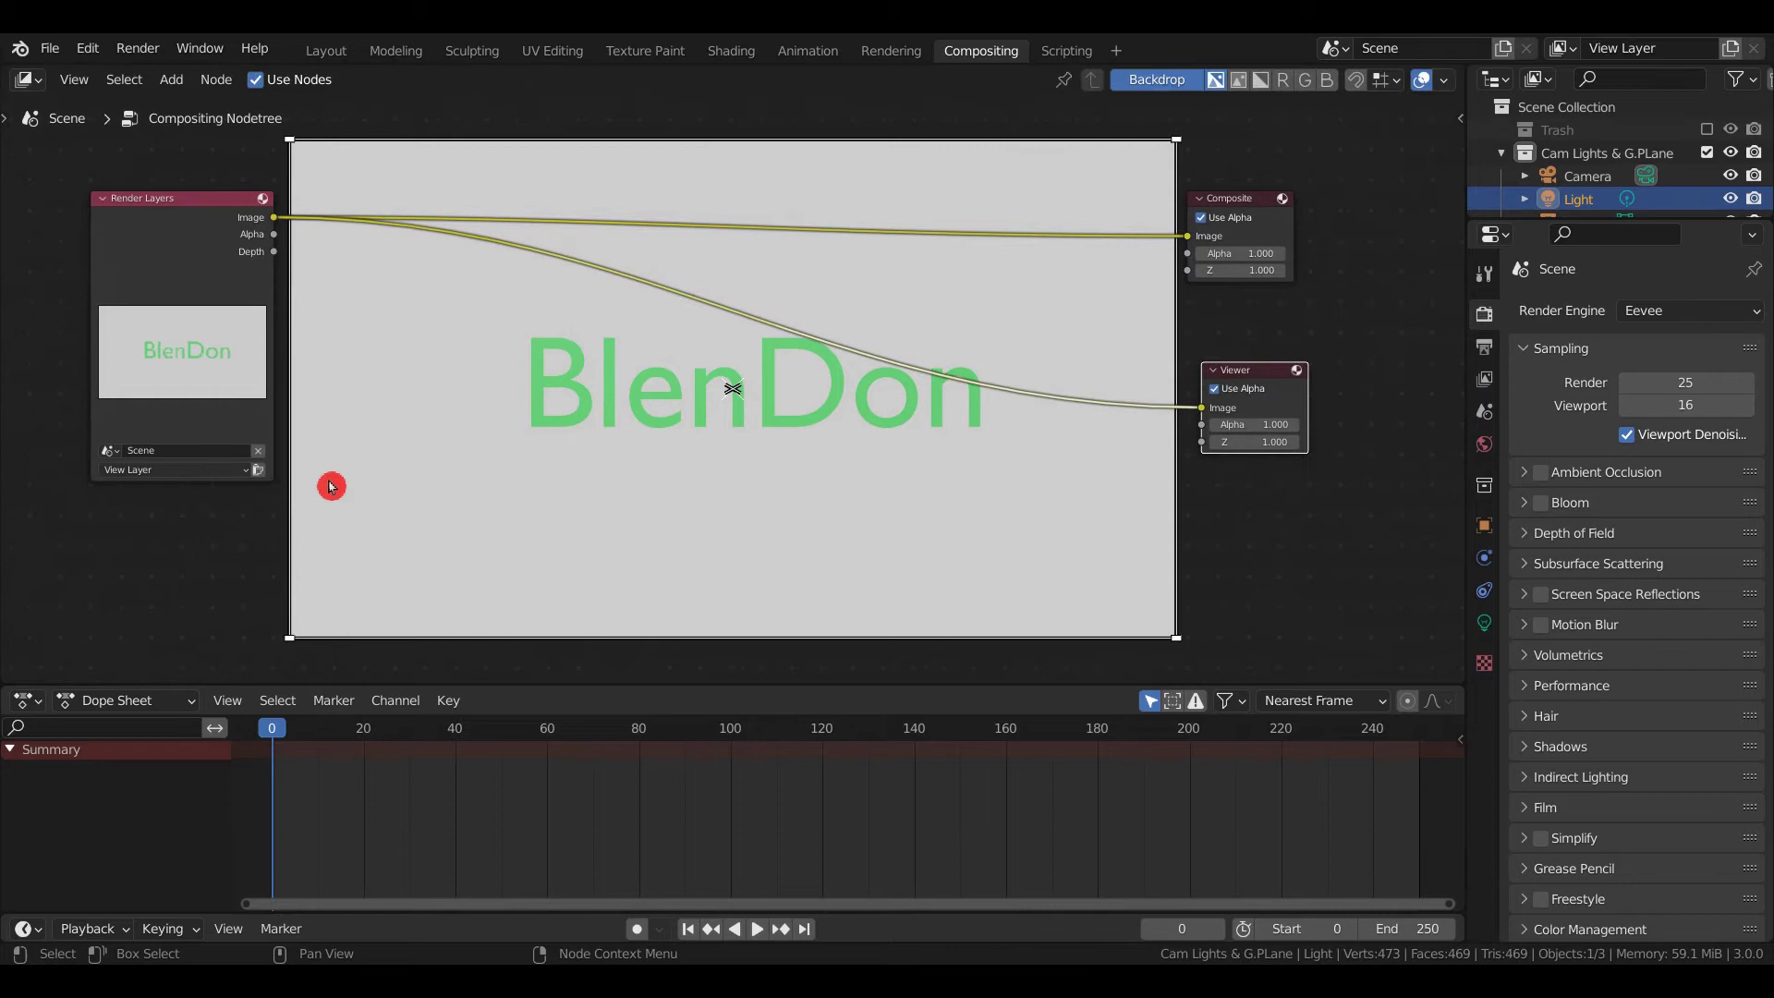
middle_drag(344, 475, 364, 437)
click(366, 445)
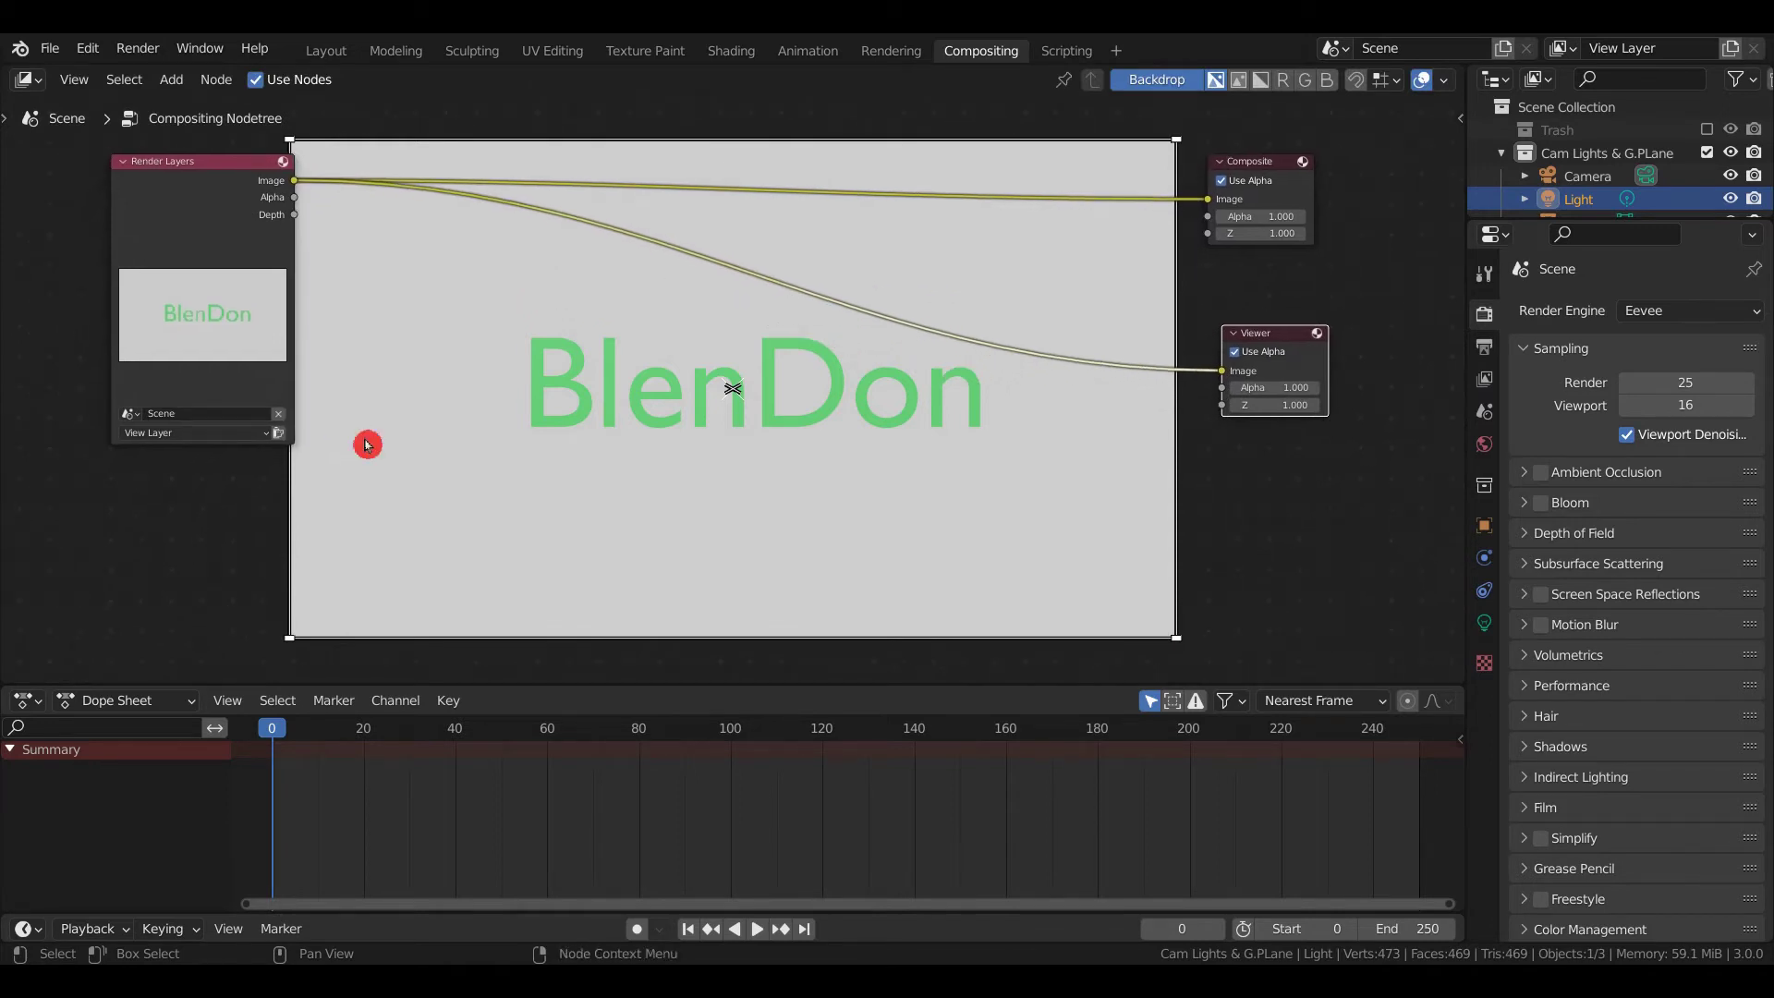
key(shift+a)
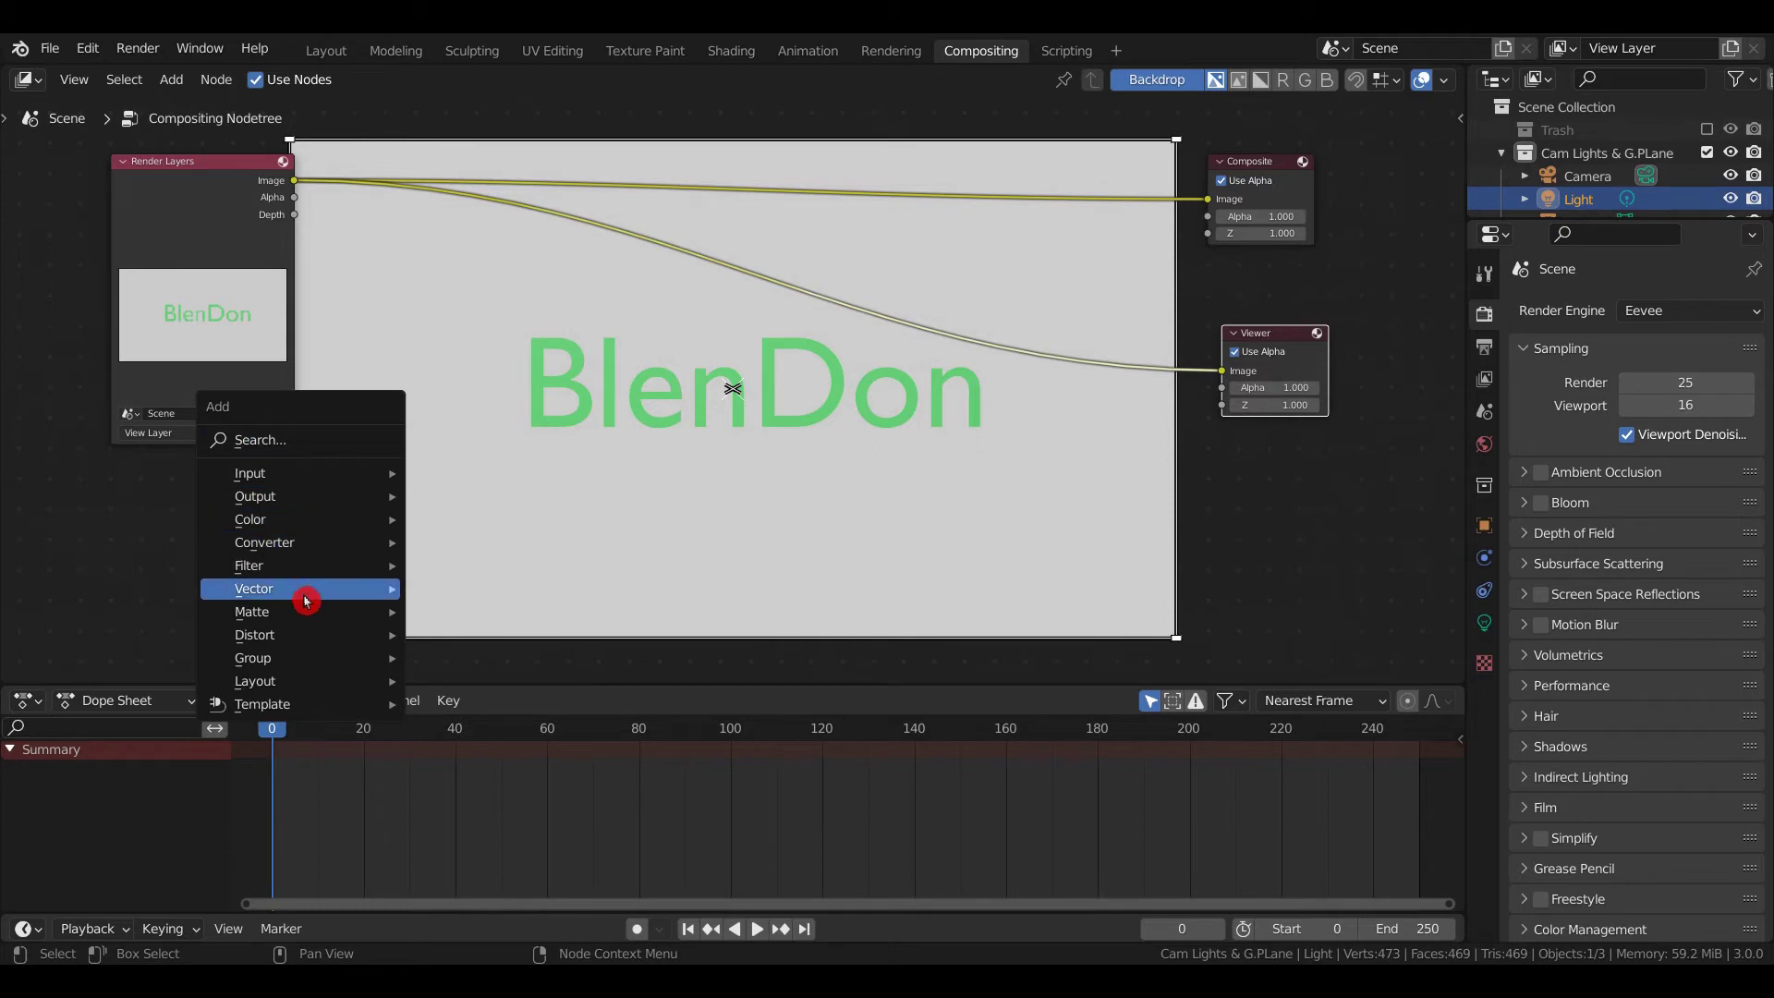
- Add an Ellipse Mask node from Matte and preview it in the backdrop
mouse_move(297, 617)
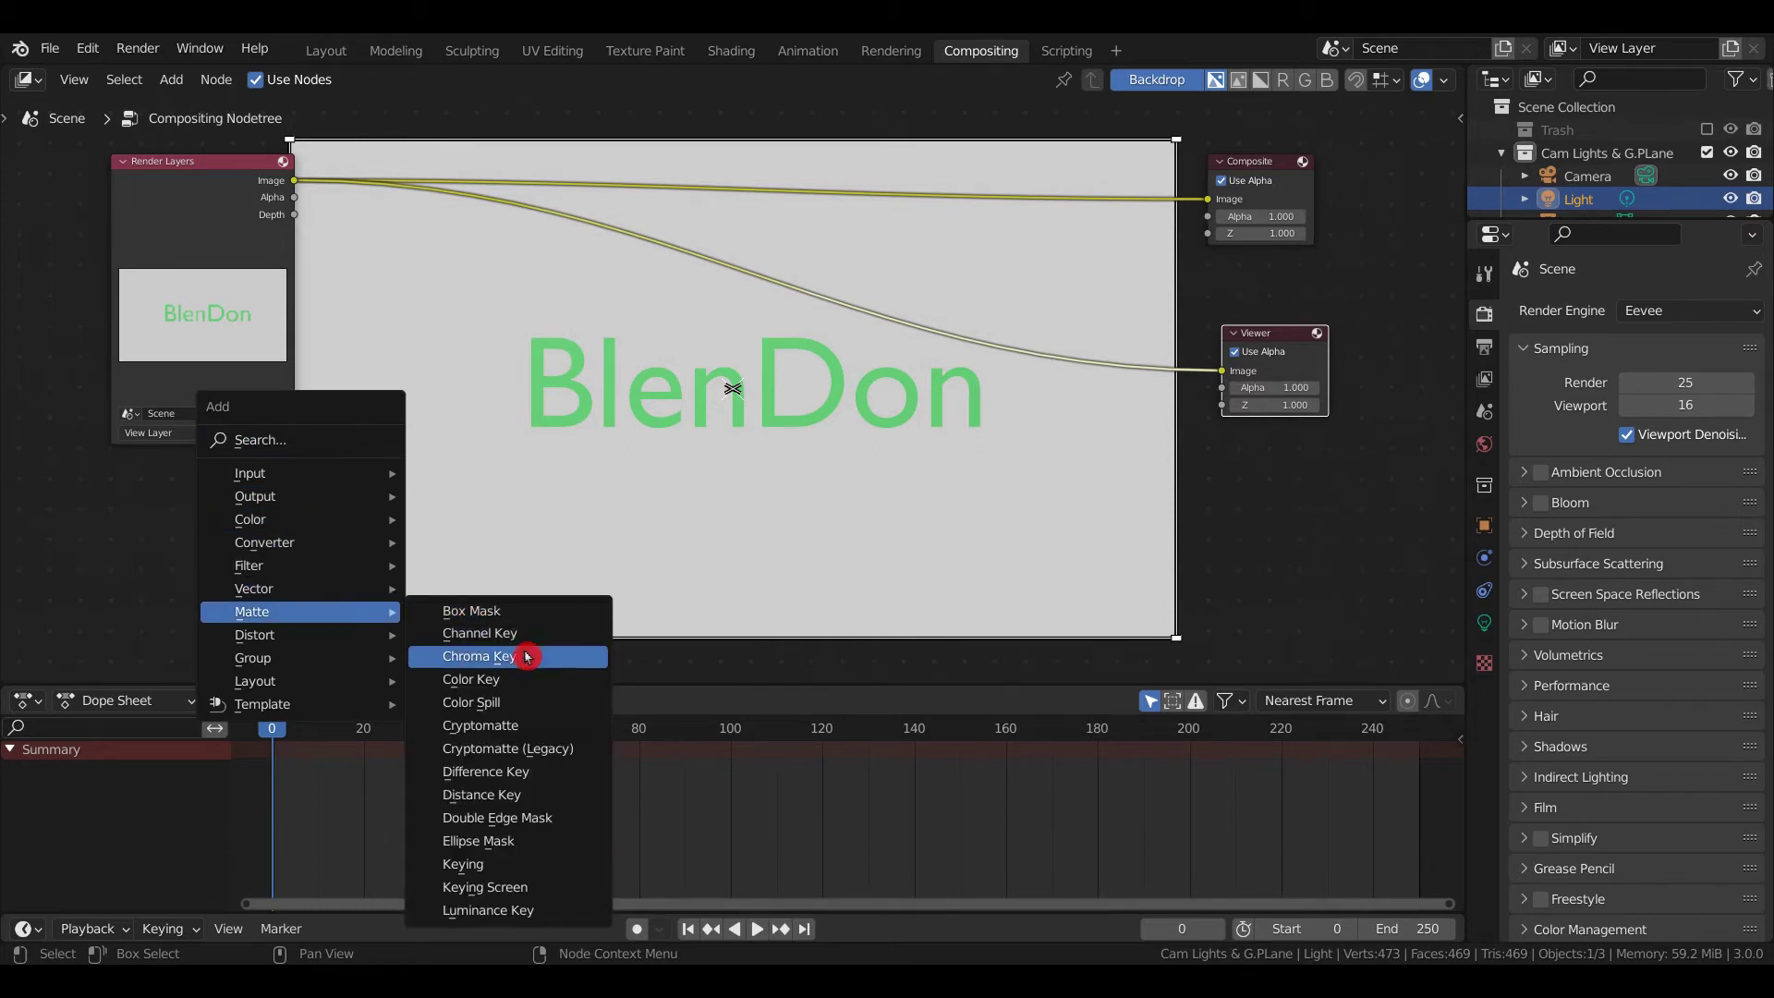
click(504, 841)
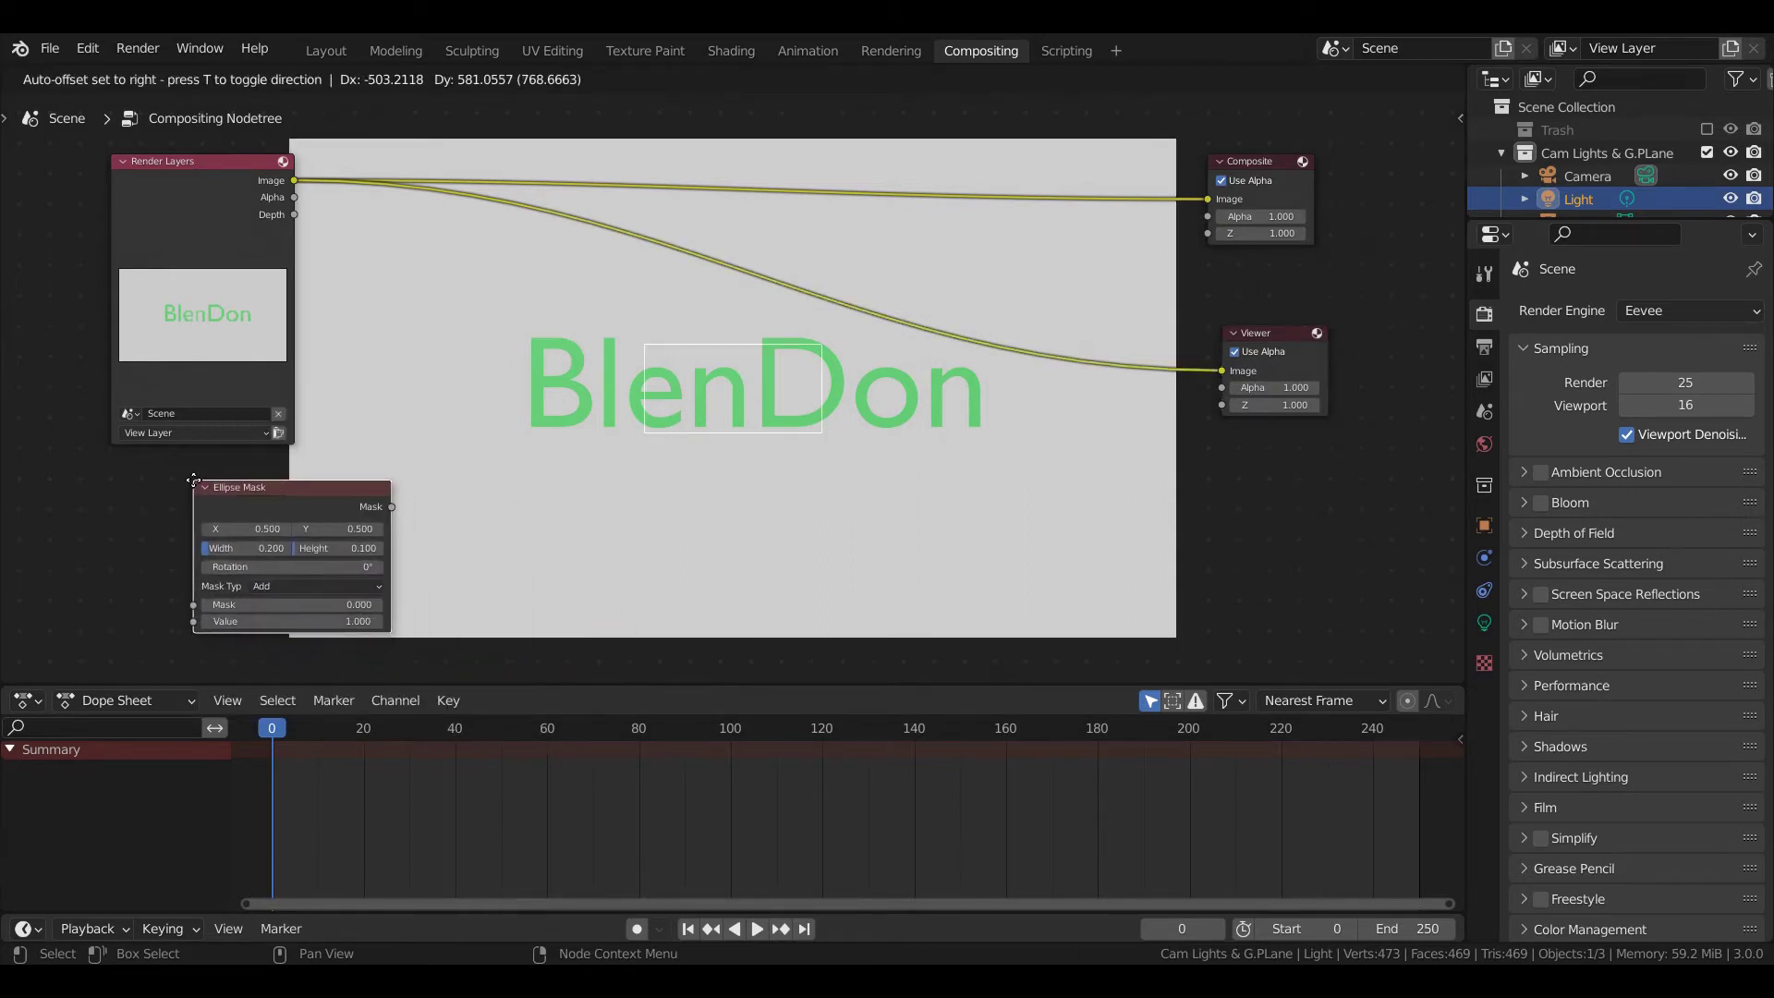
click(175, 484)
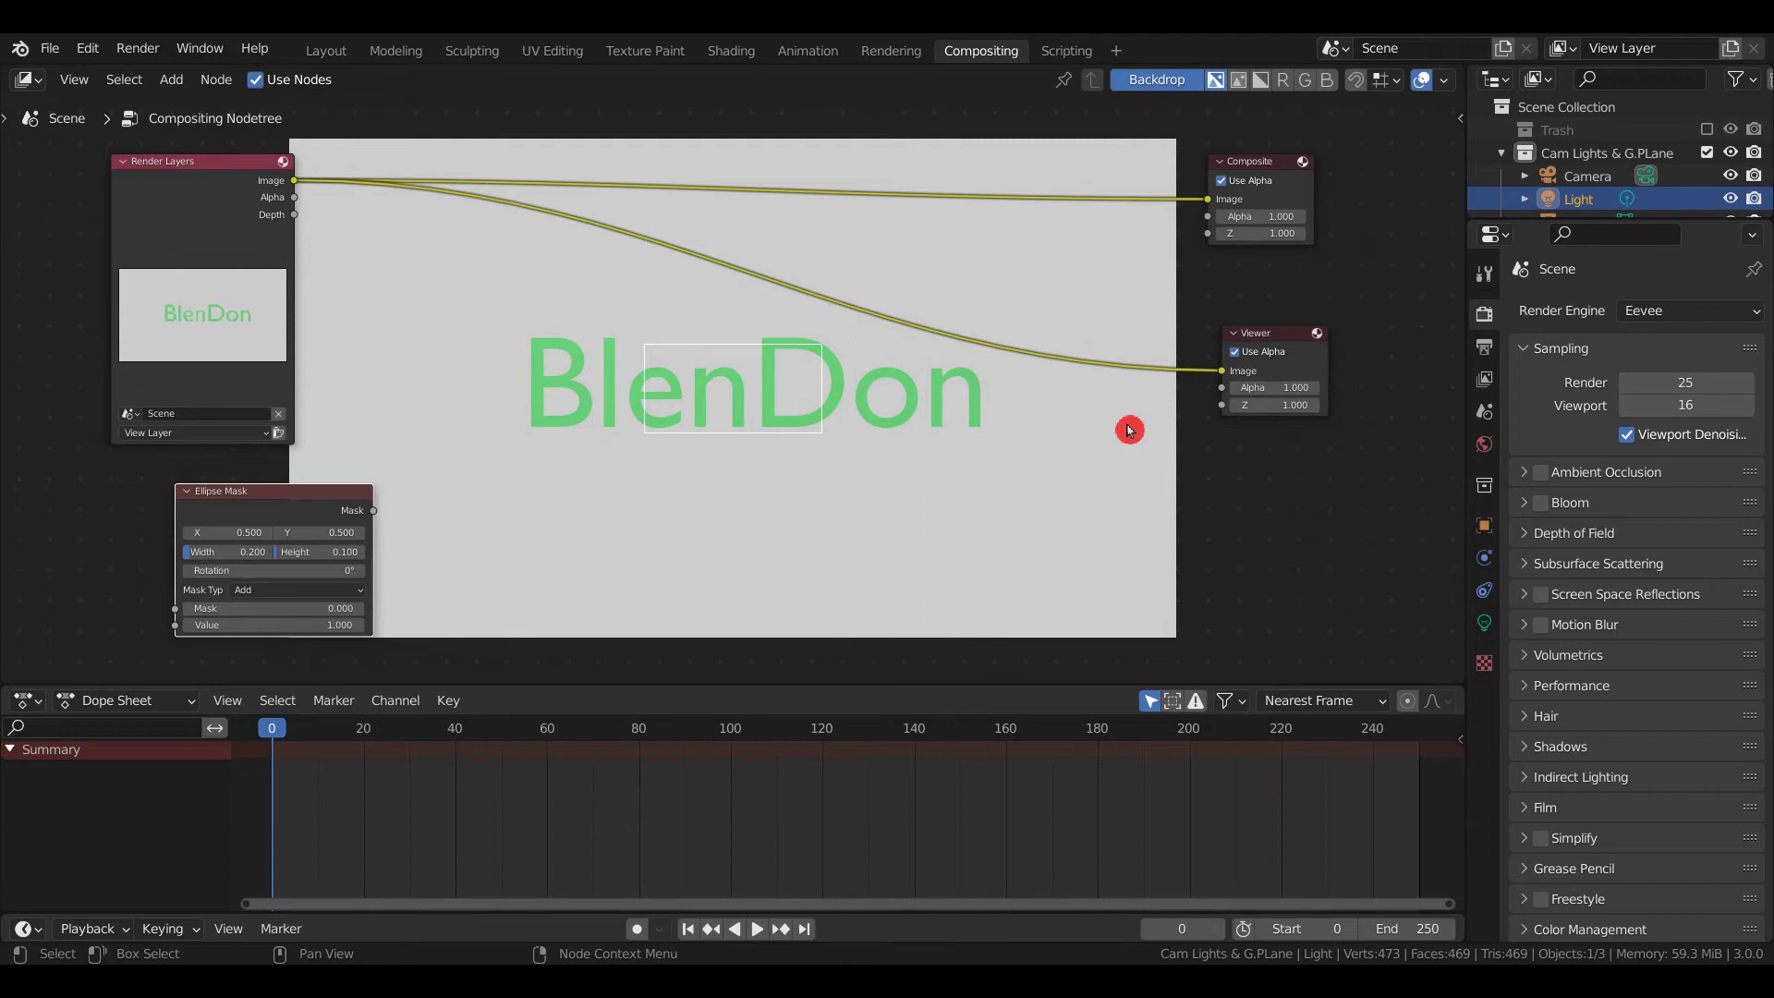
key(ctrl)
key(shift)
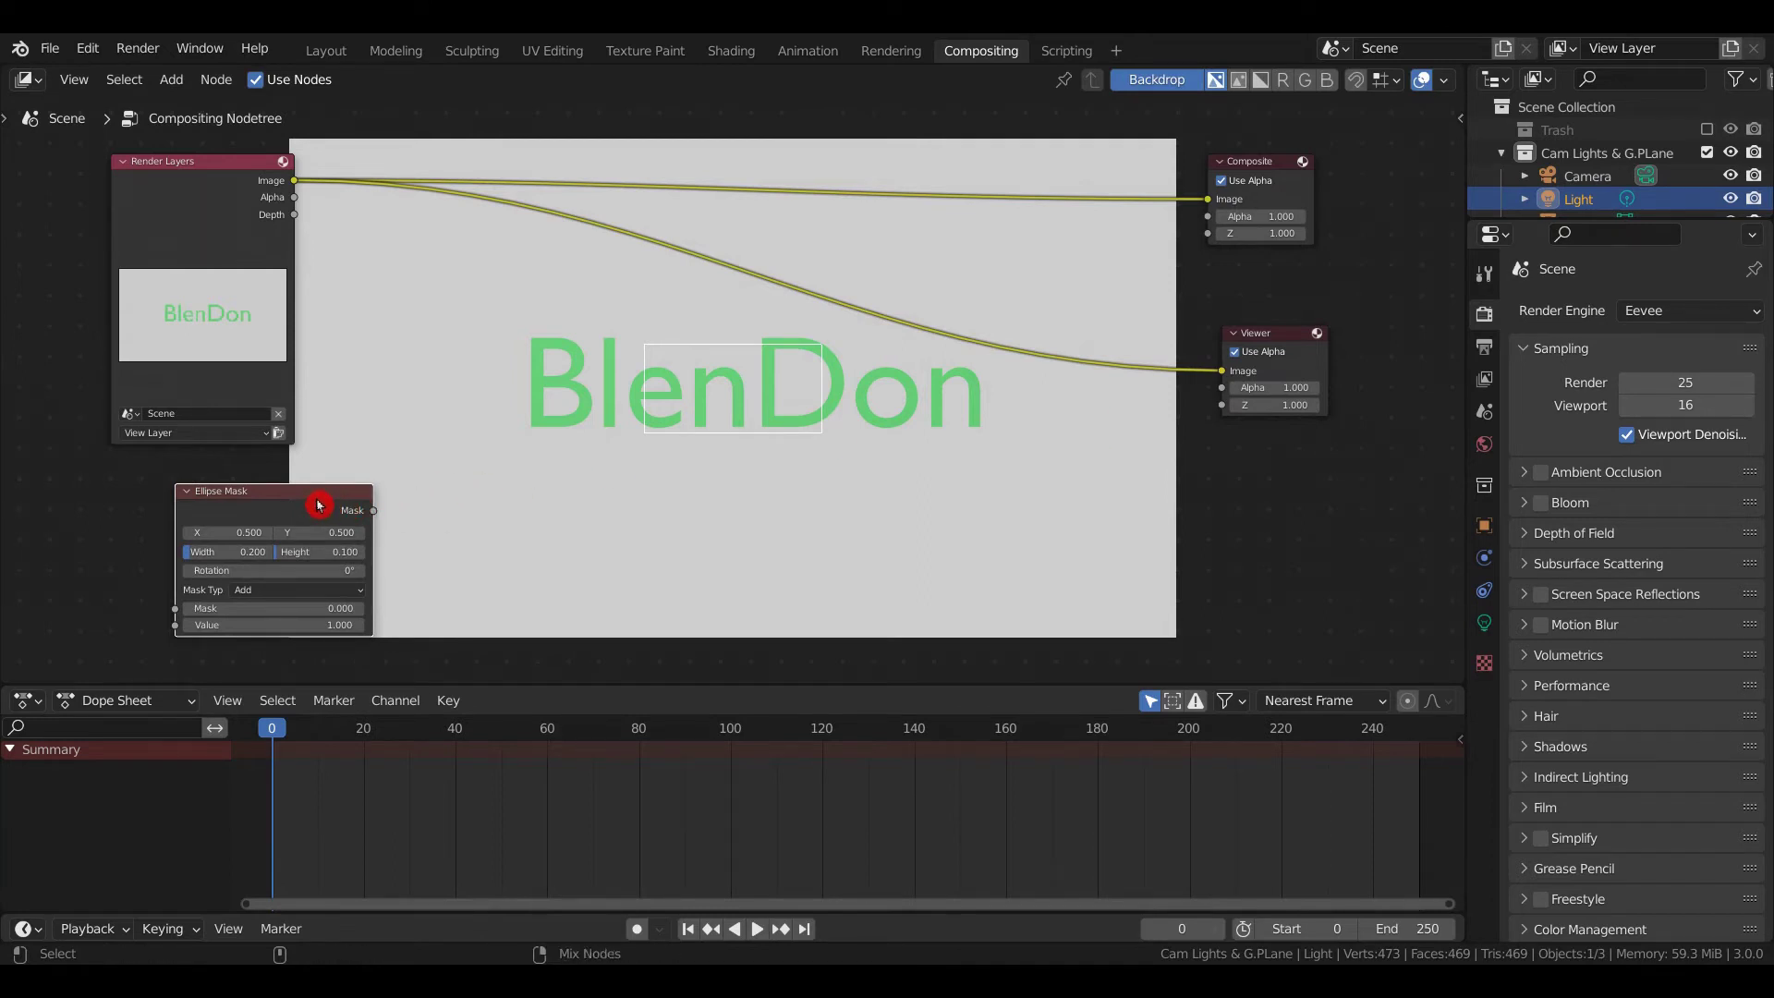
ctrl+shift+click(319, 504)
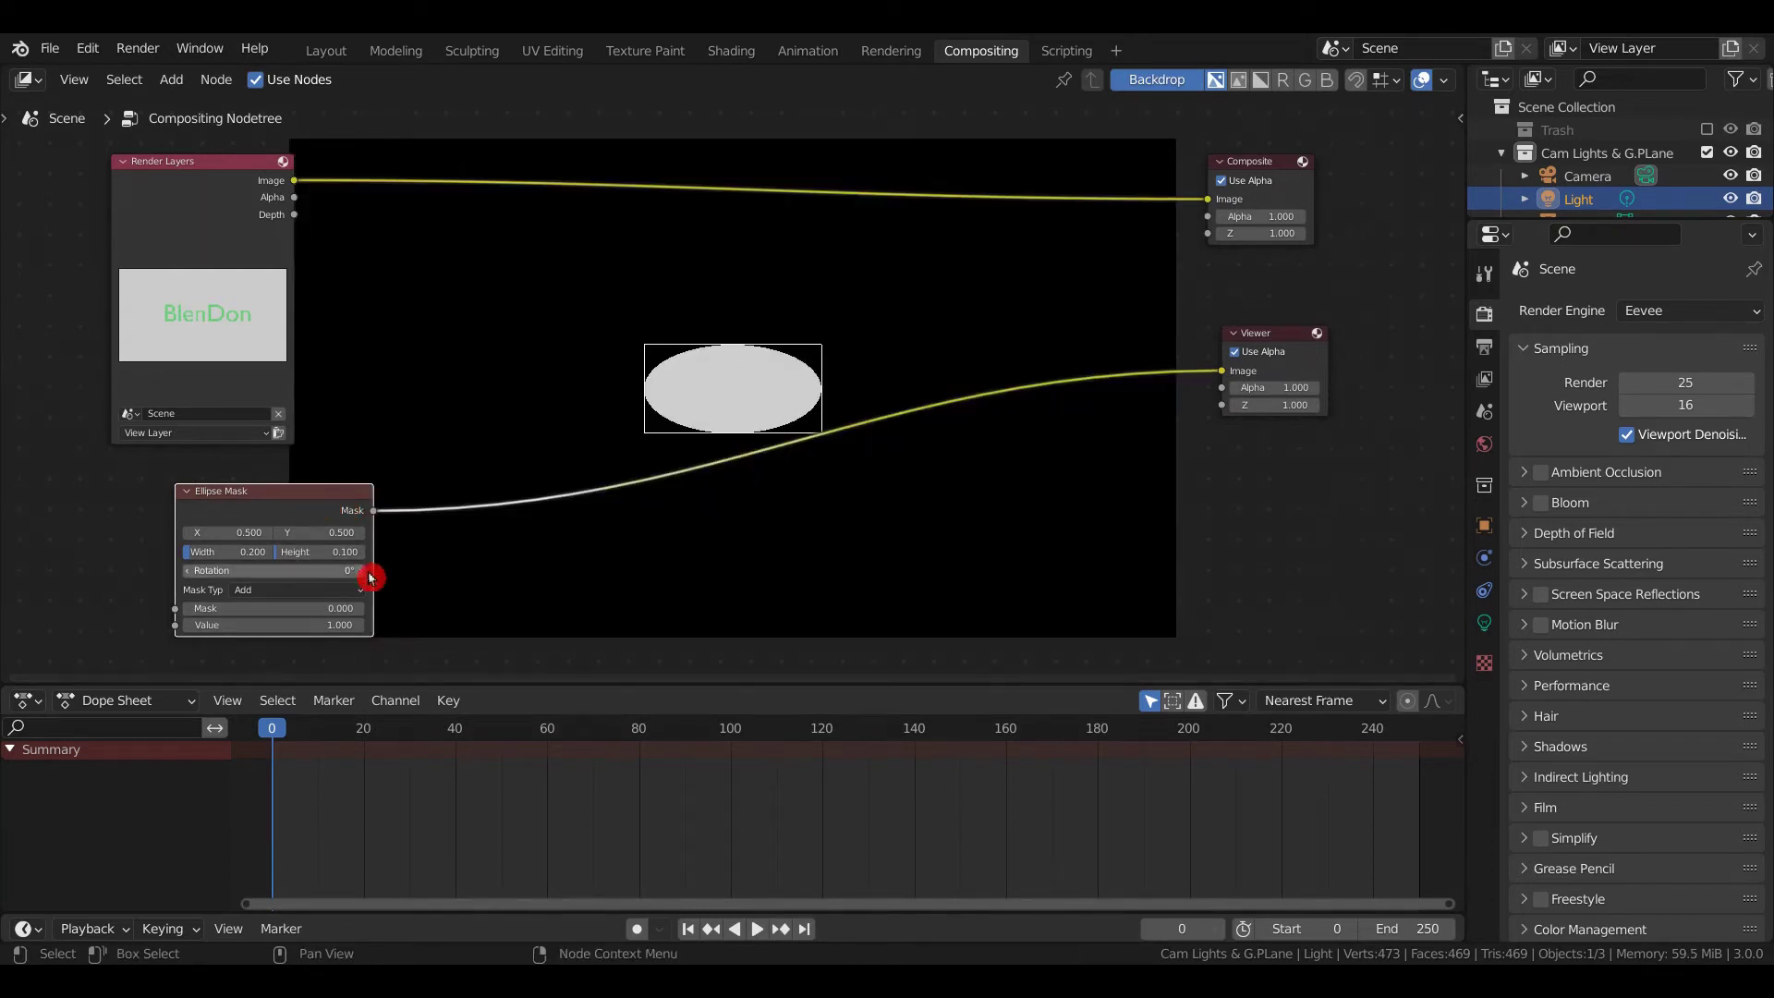
scroll(378, 571, up, 1)
scroll(379, 571, up, 1)
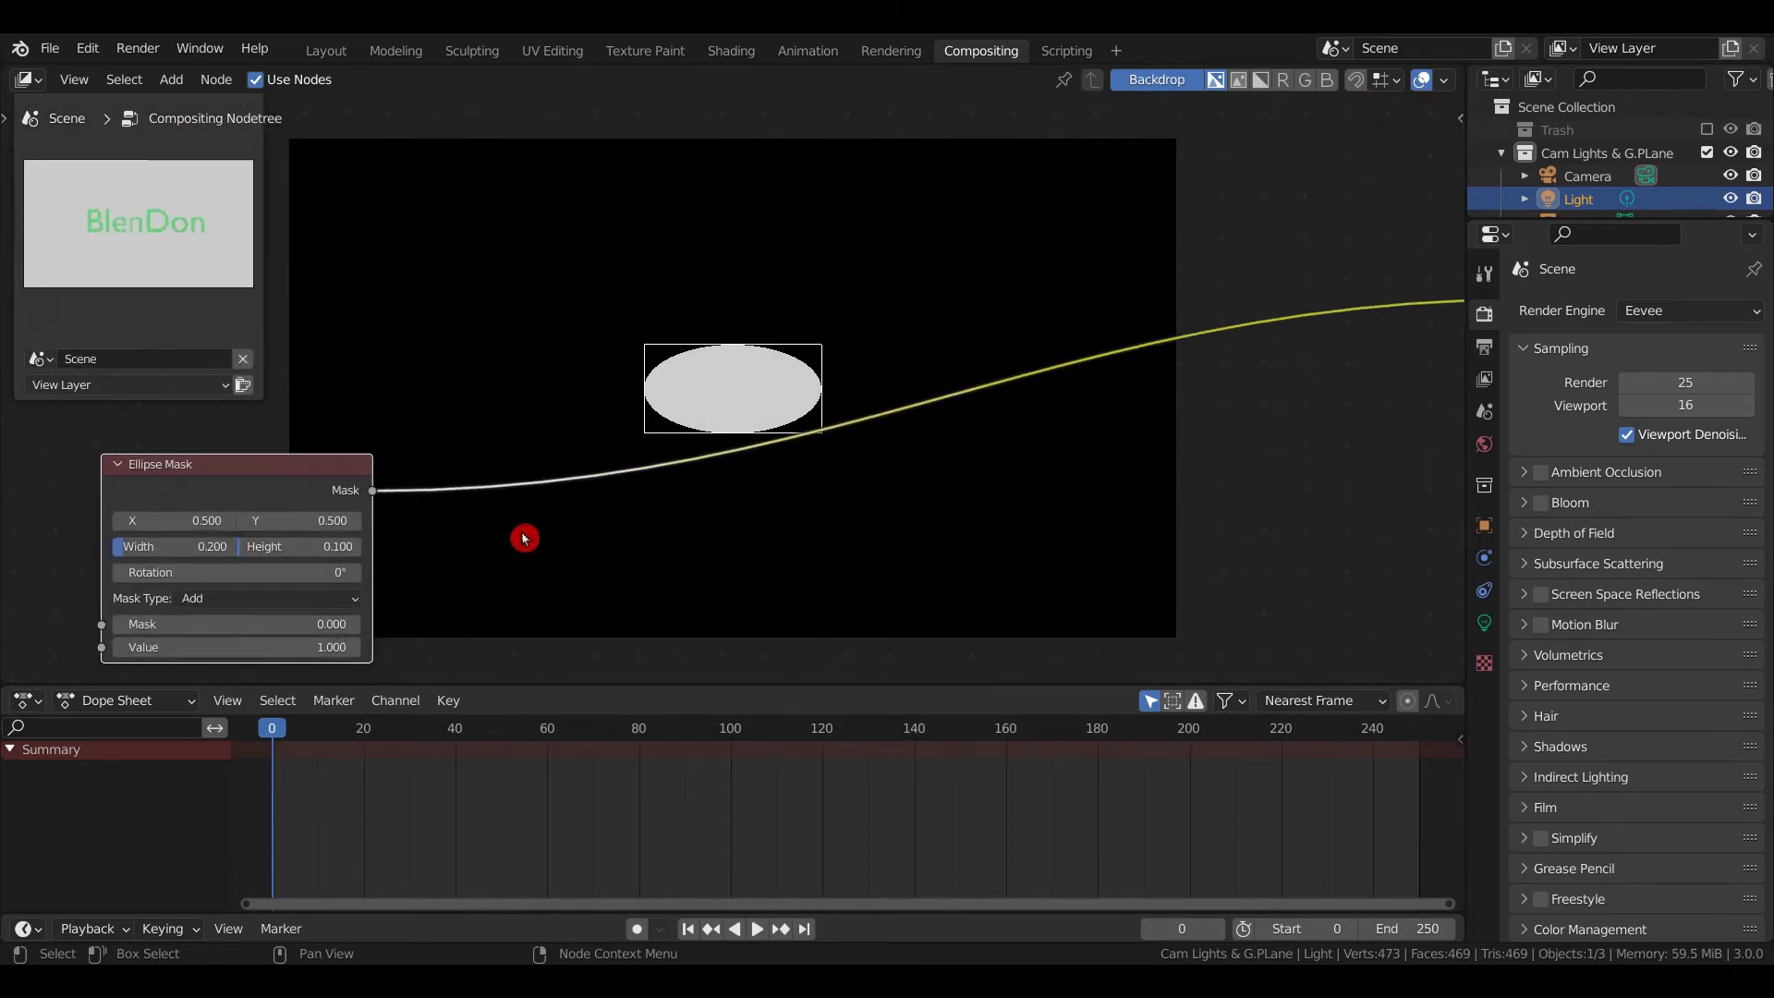
- Set the ellipse mask height to 0.5 and width to 0.9
click(267, 546)
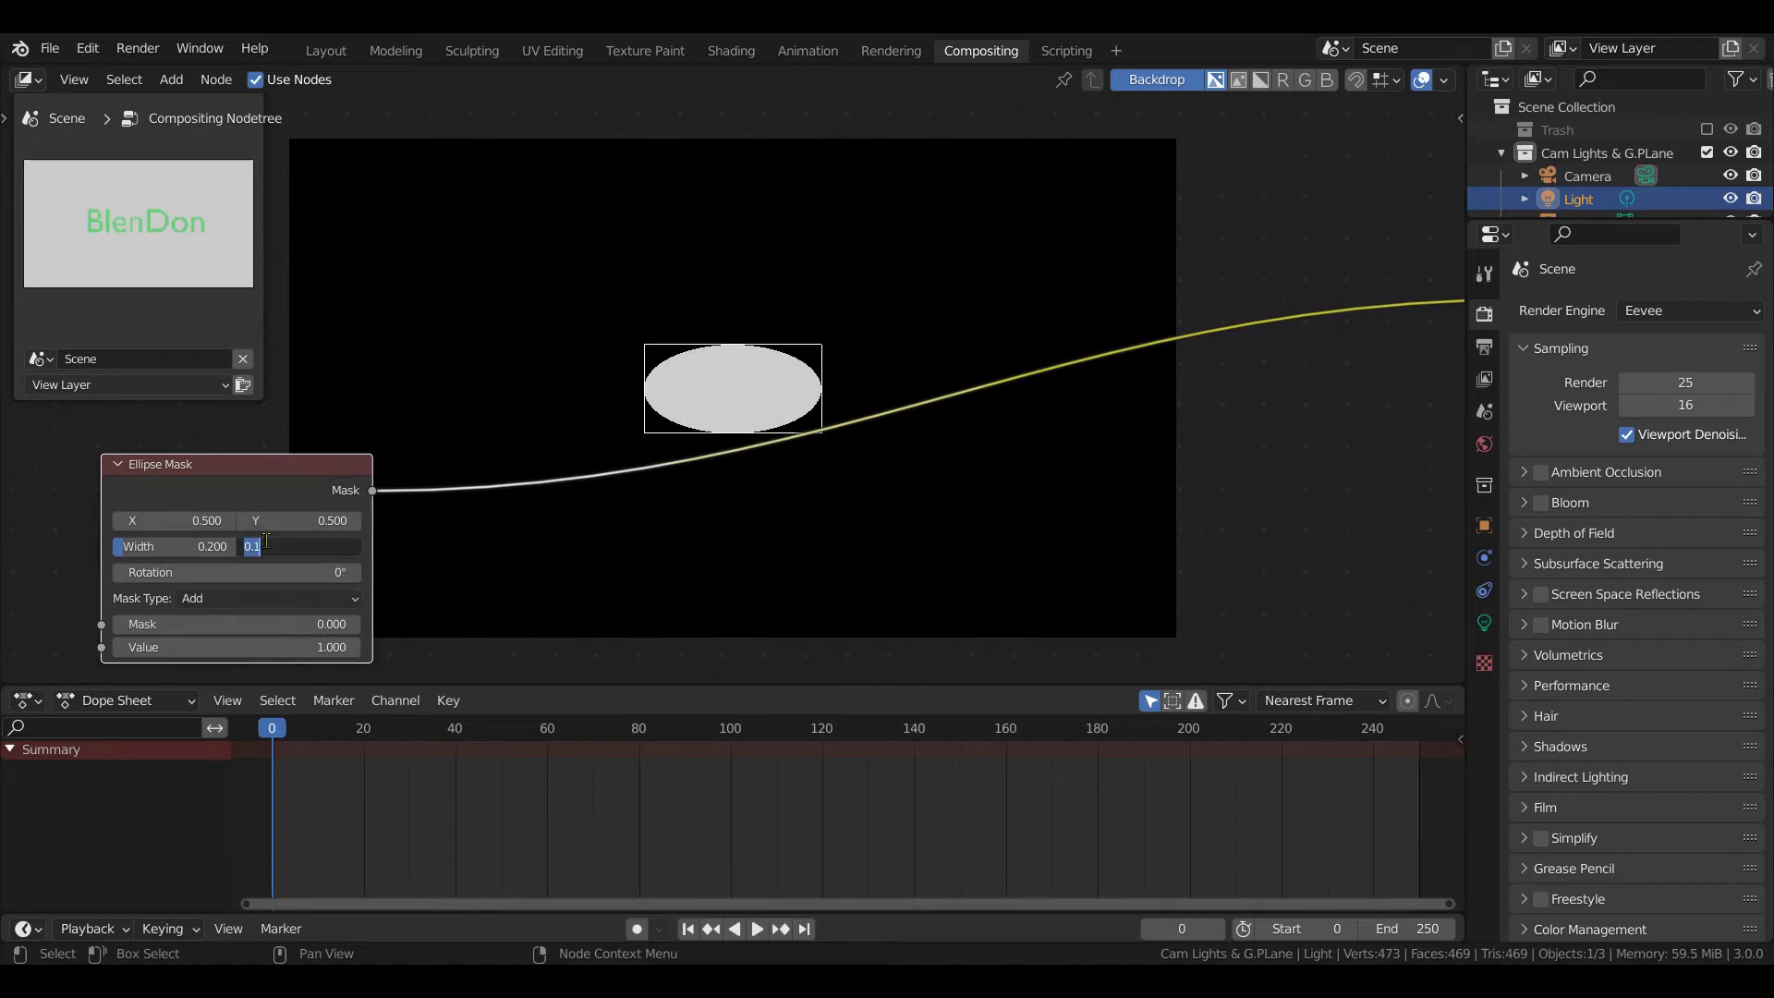
text(.5)
key(Return)
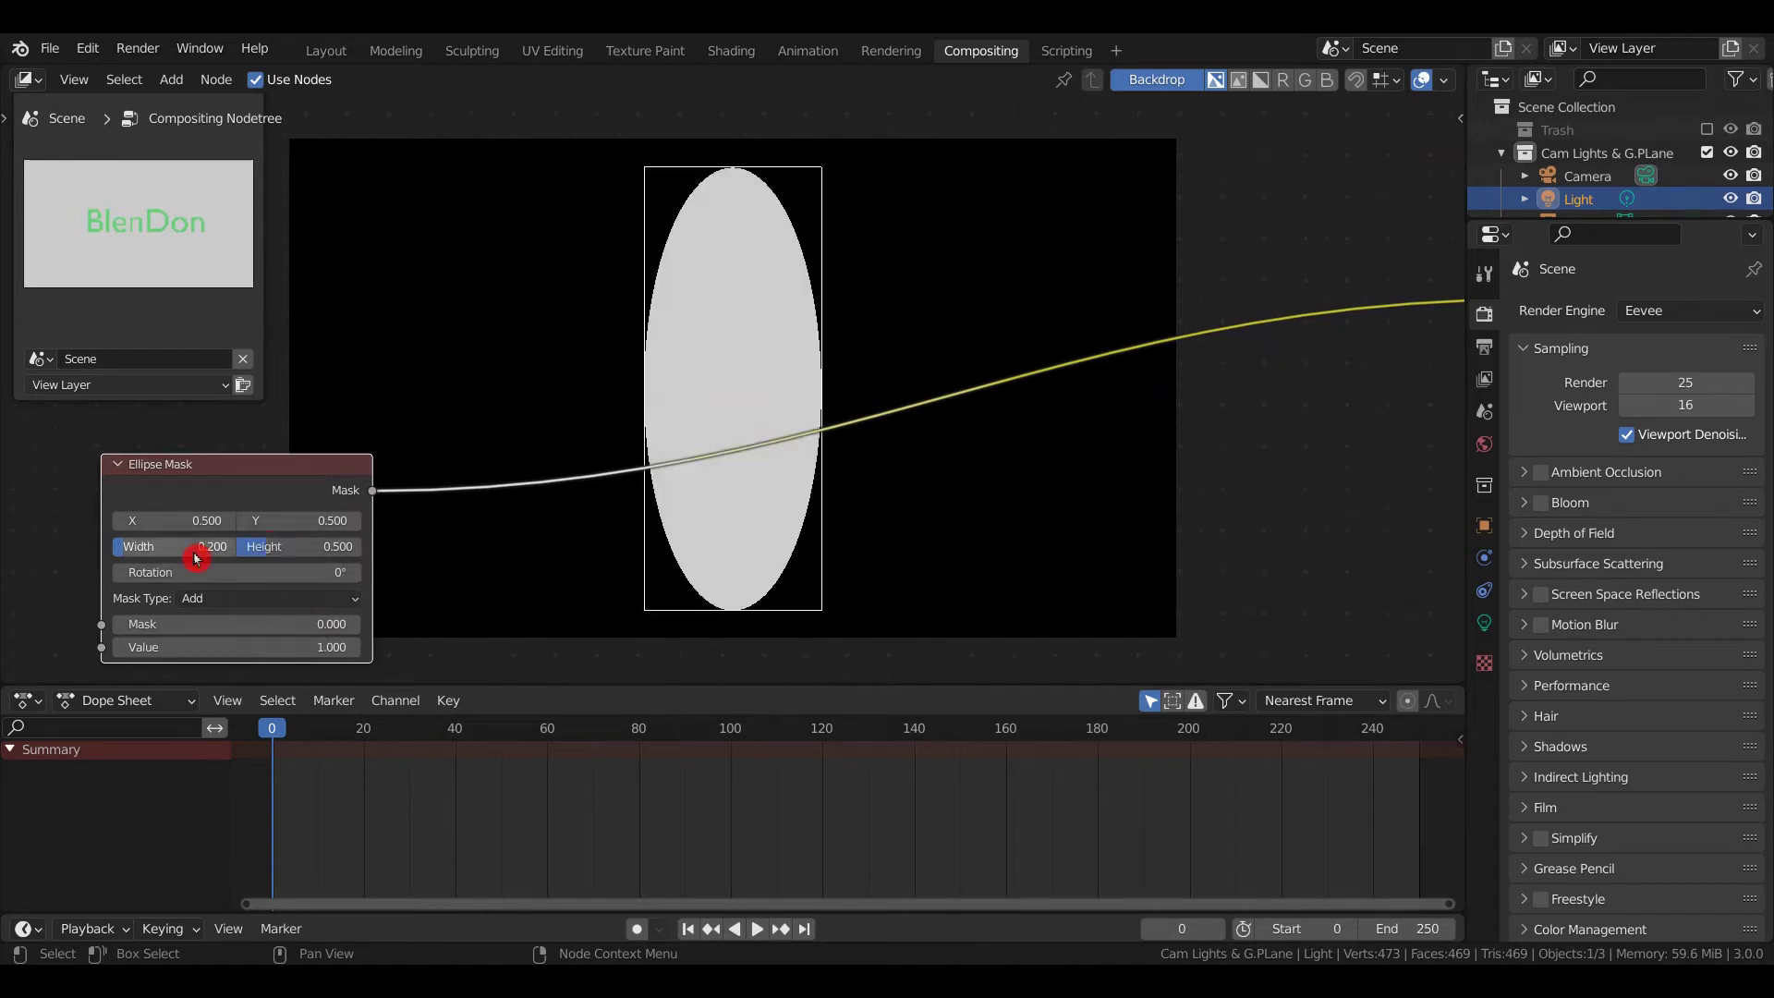
click(194, 546)
text(.9)
key(Return)
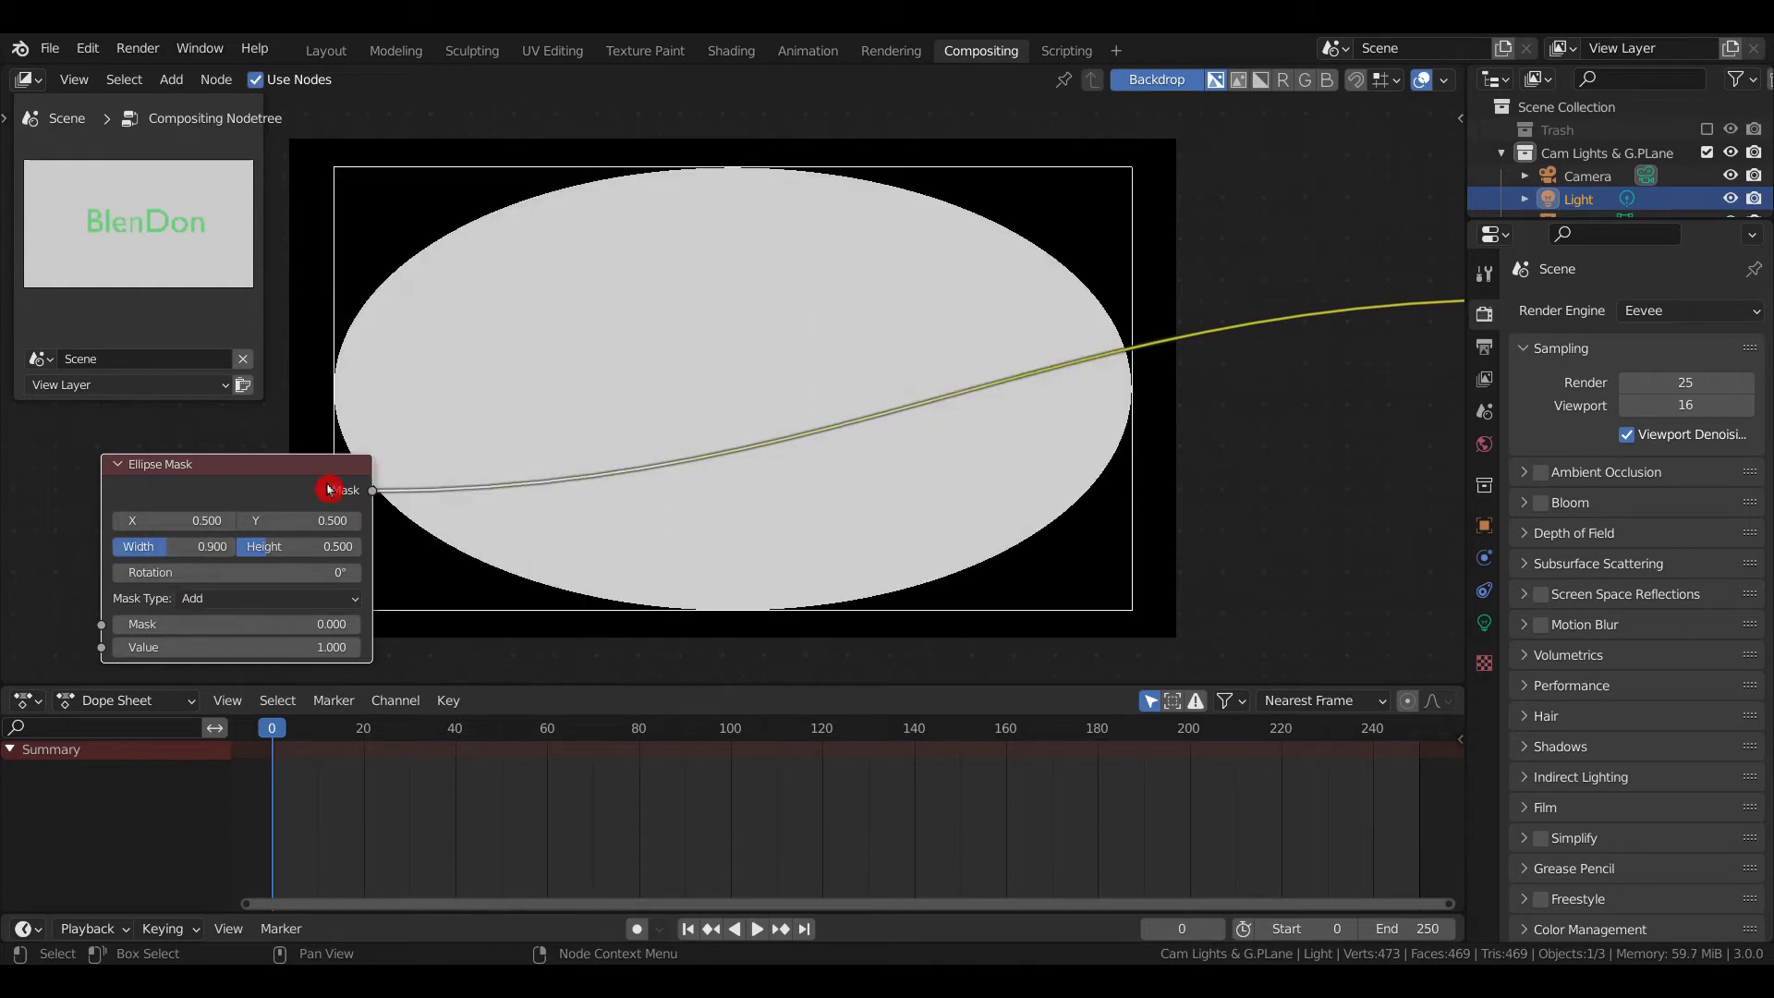
scroll(351, 448, down, 2)
- Insert a Blur node between the ellipse mask and the Viewer
key(shift+a)
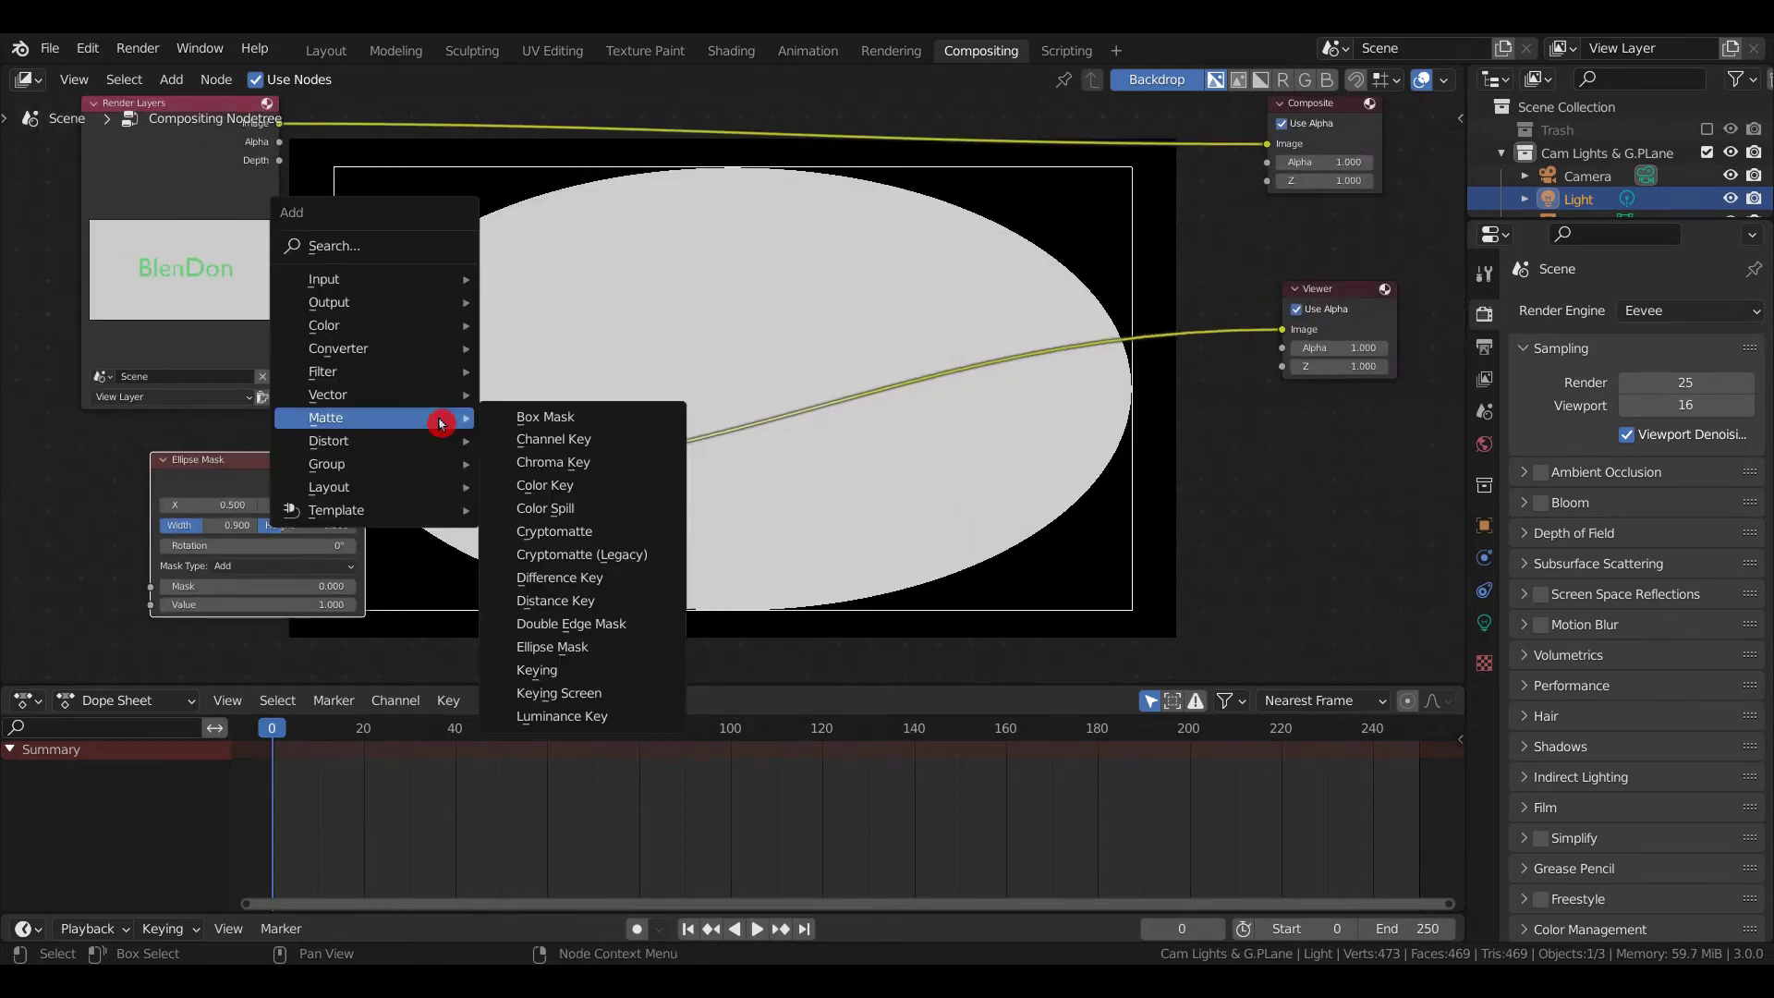
mouse_move(411, 373)
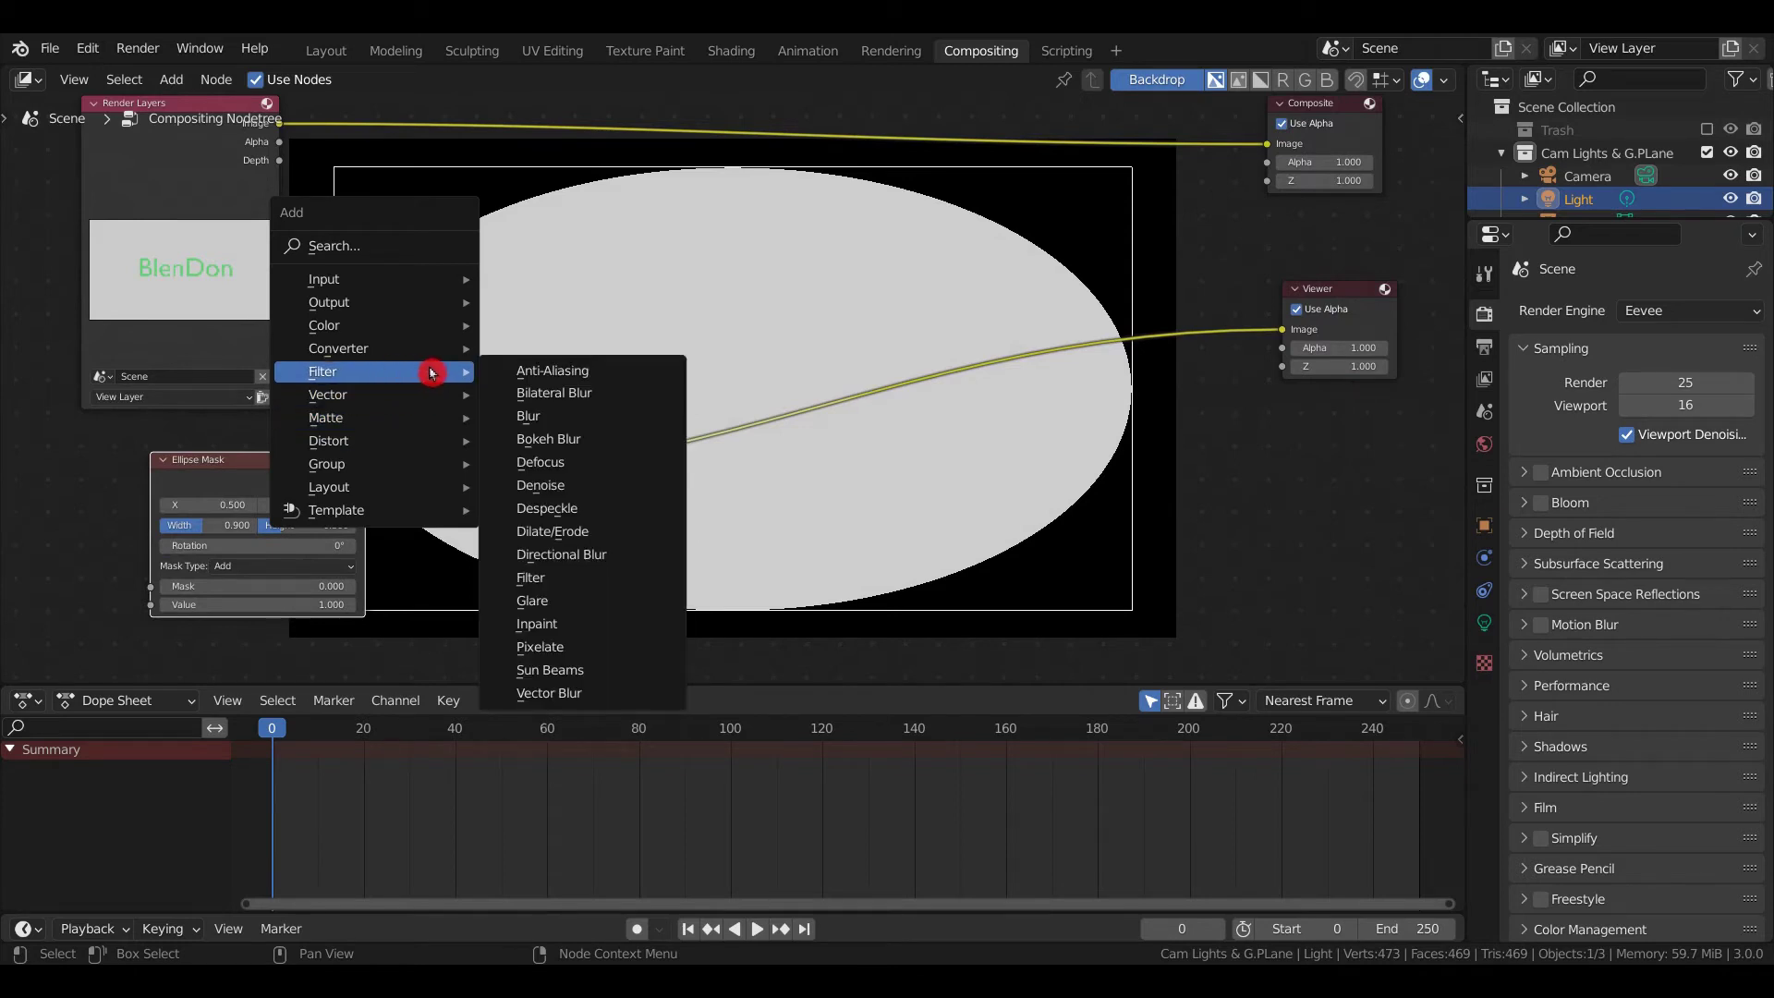
click(545, 415)
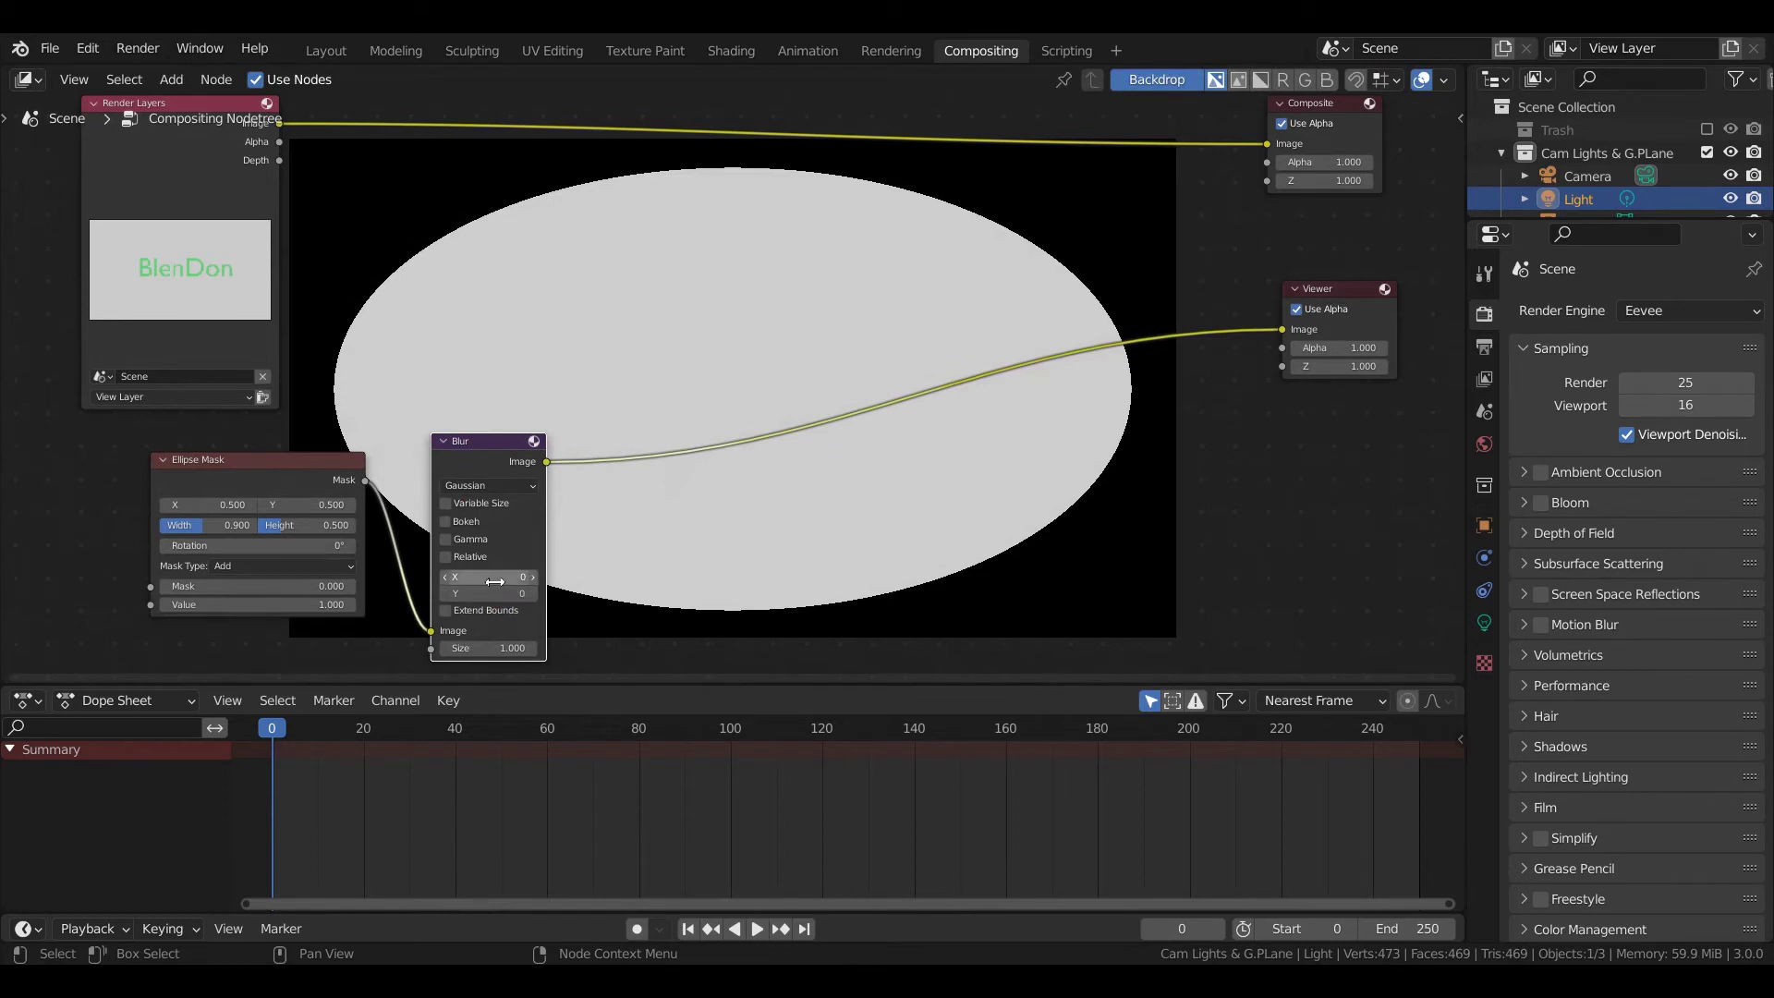
scroll(492, 574, up, 2)
- Set the blur to Fast Gaussian, relative, at 25% on both X and Y
click(484, 452)
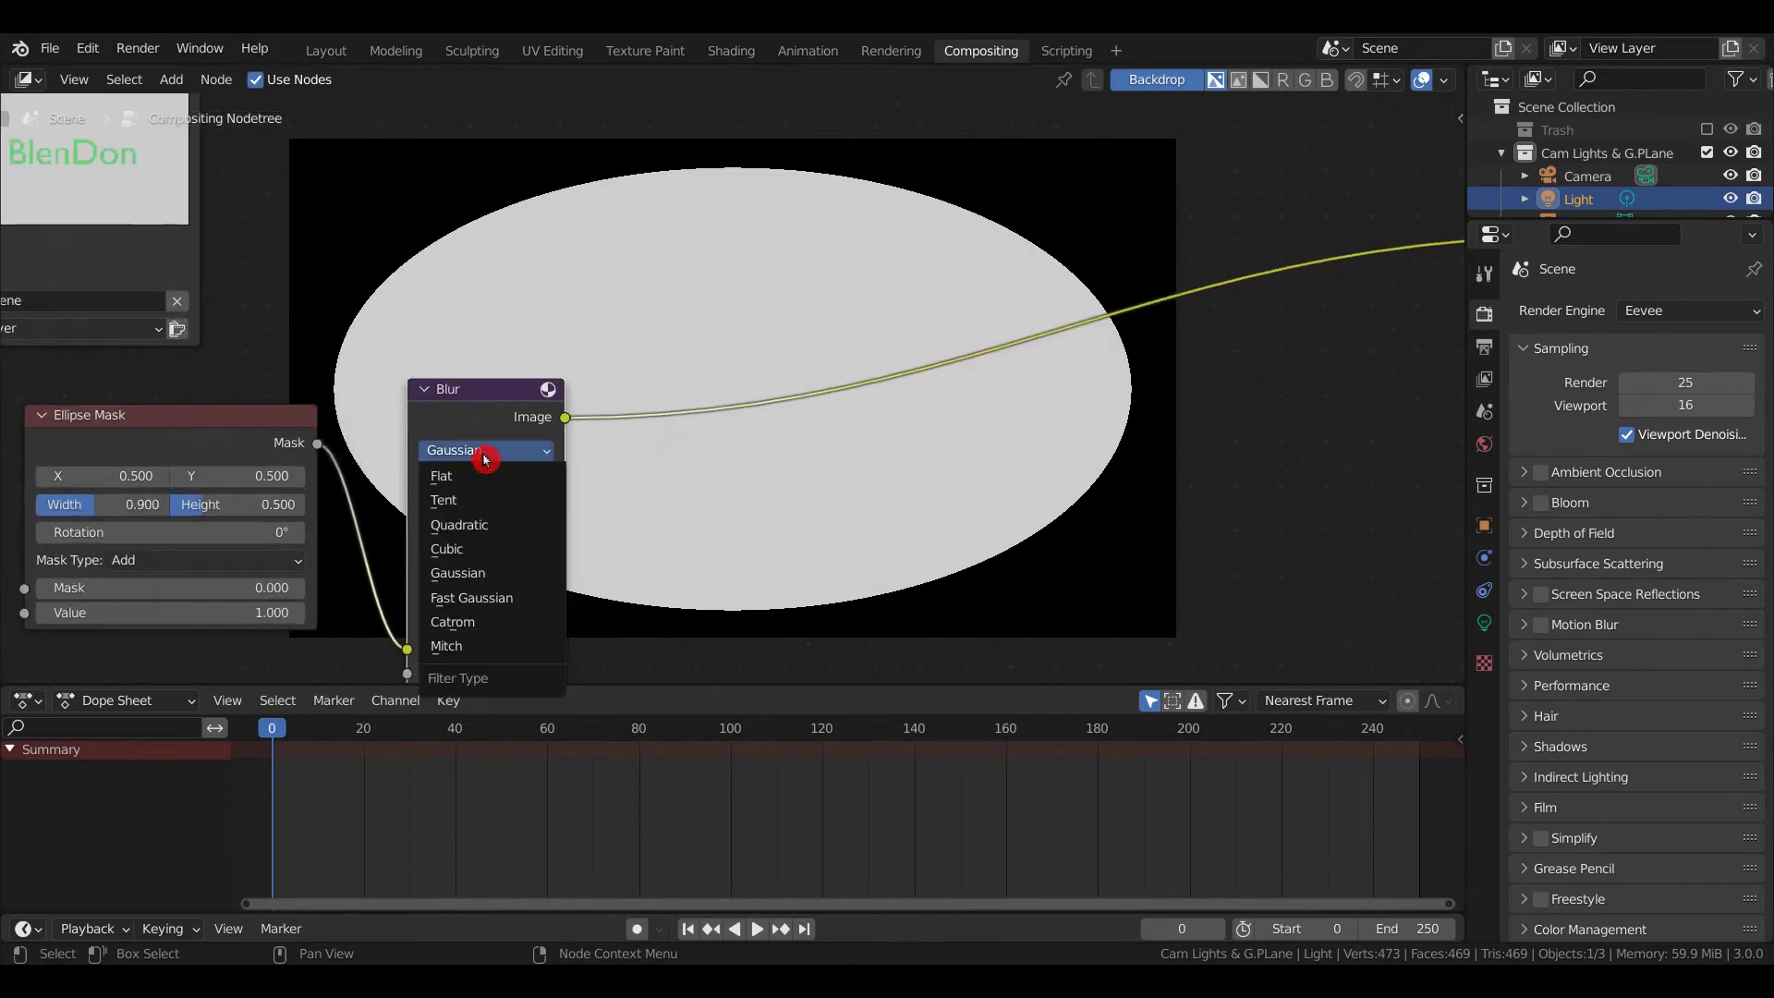
click(534, 599)
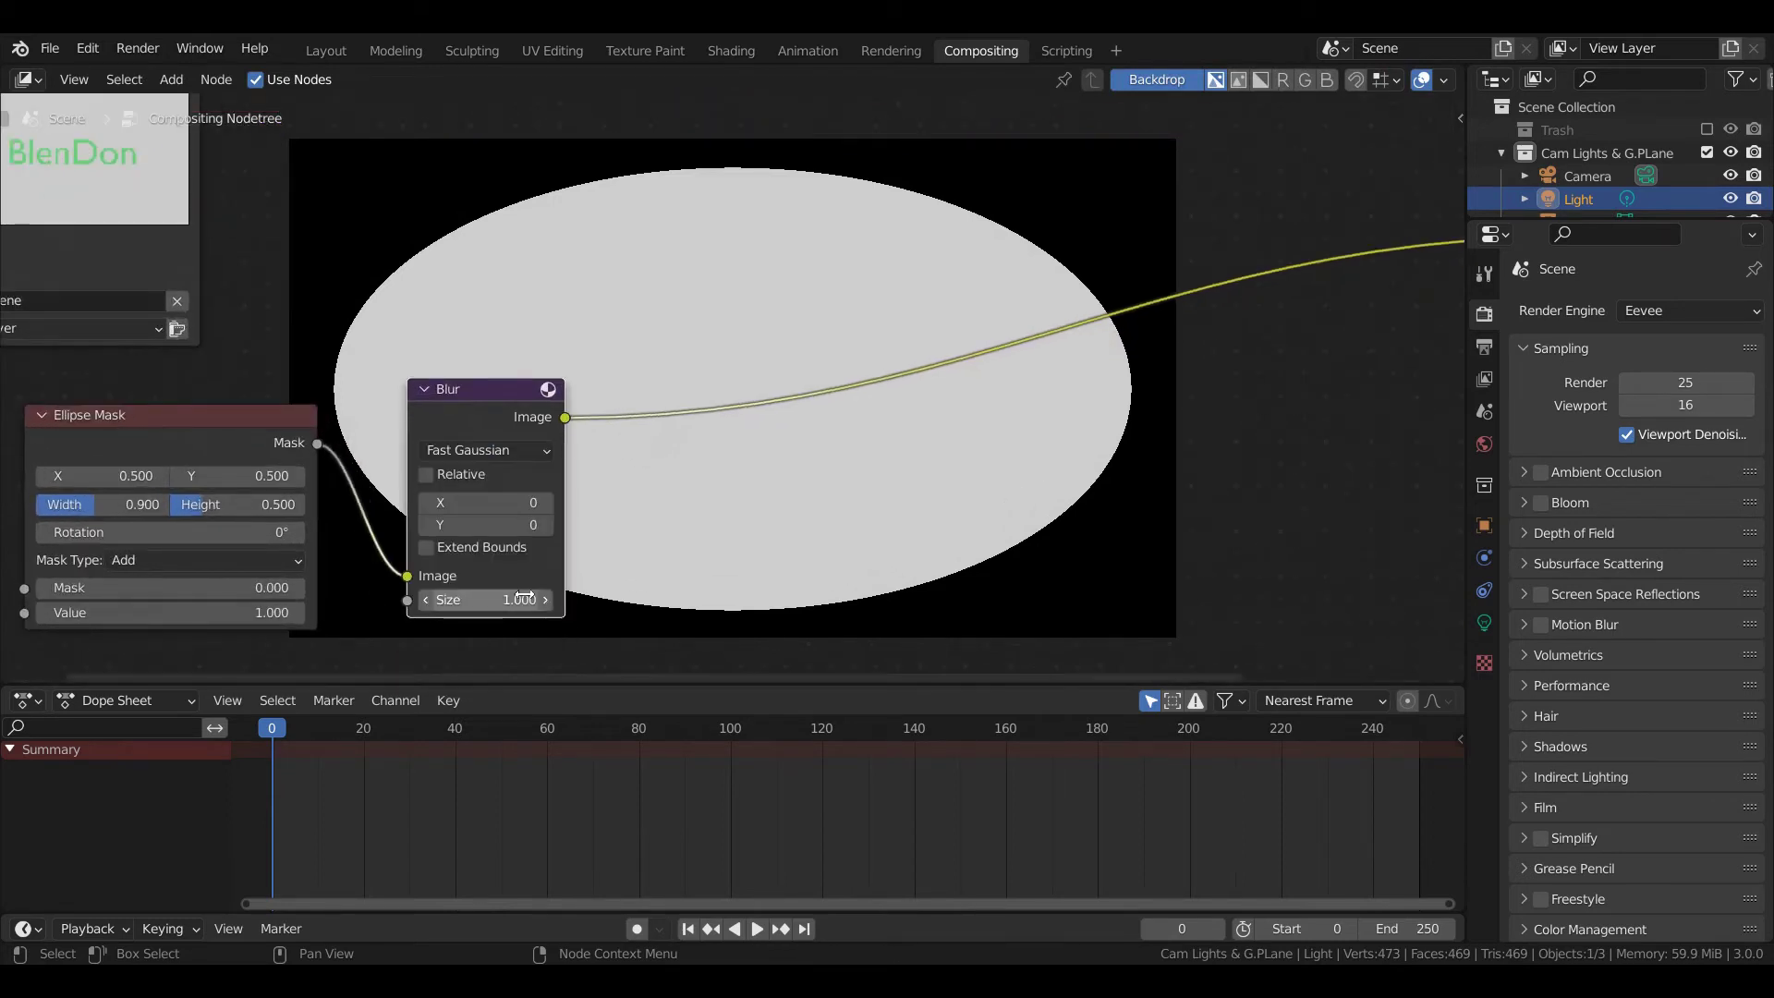
click(426, 474)
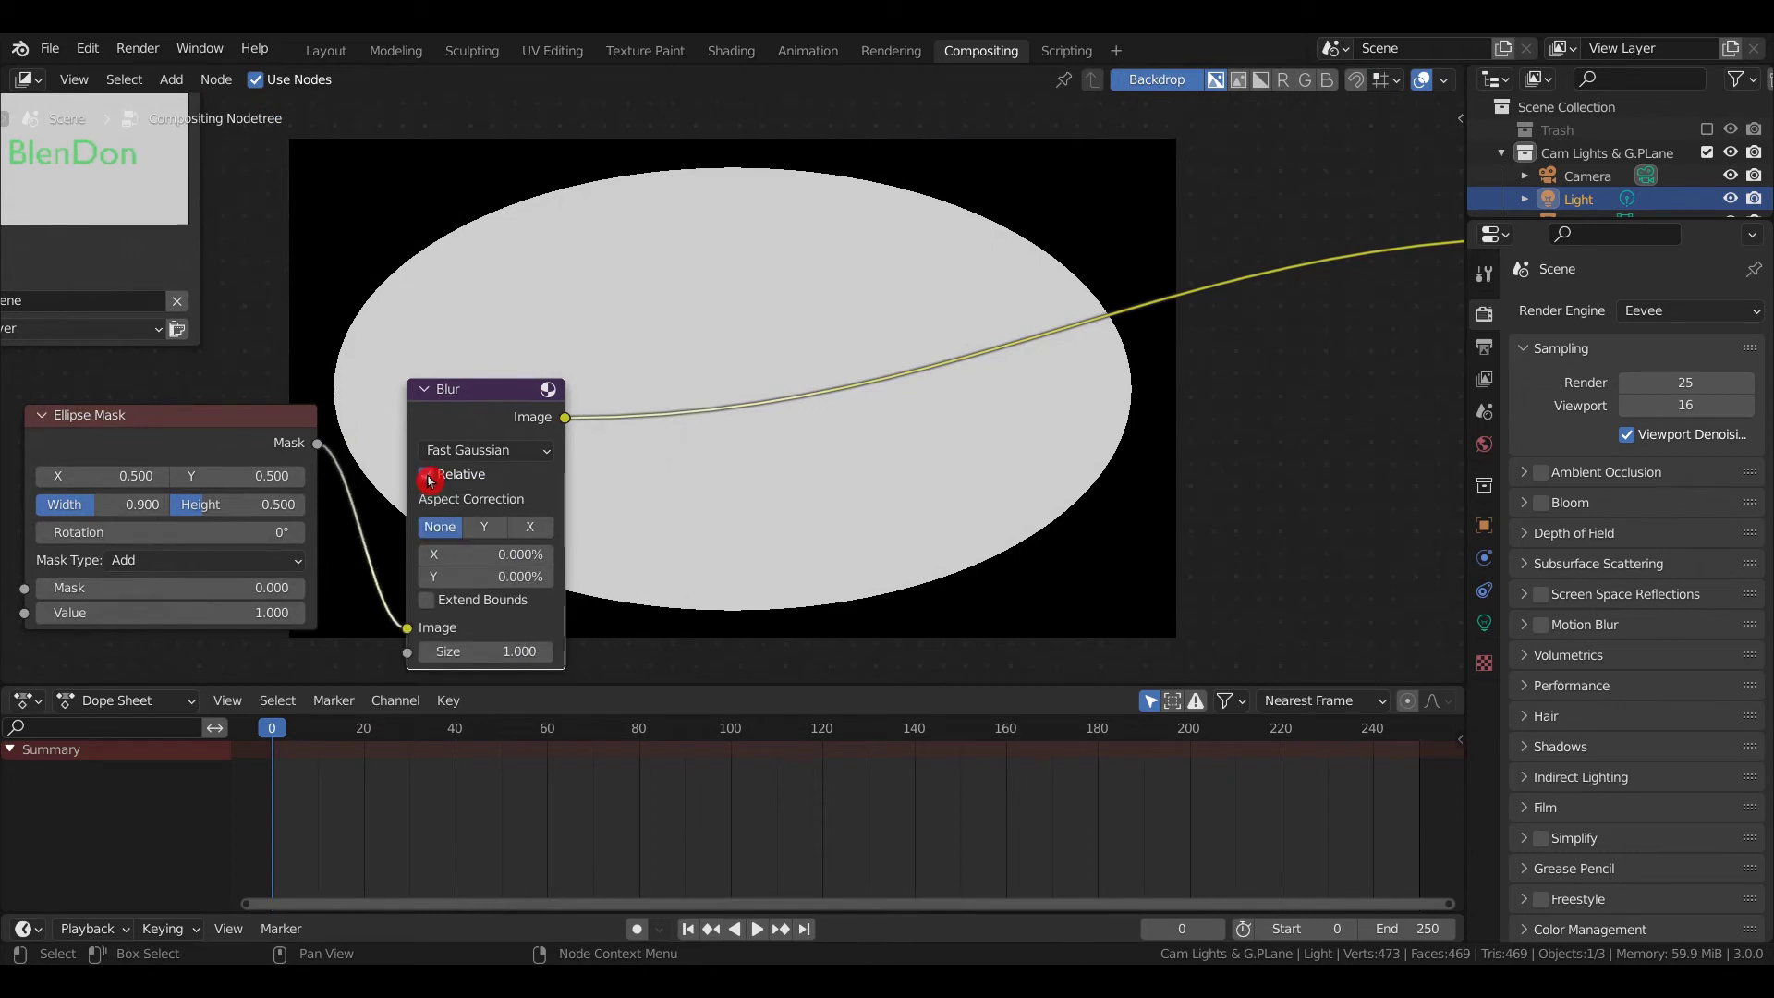
click(477, 580)
drag(475, 576, 475, 554)
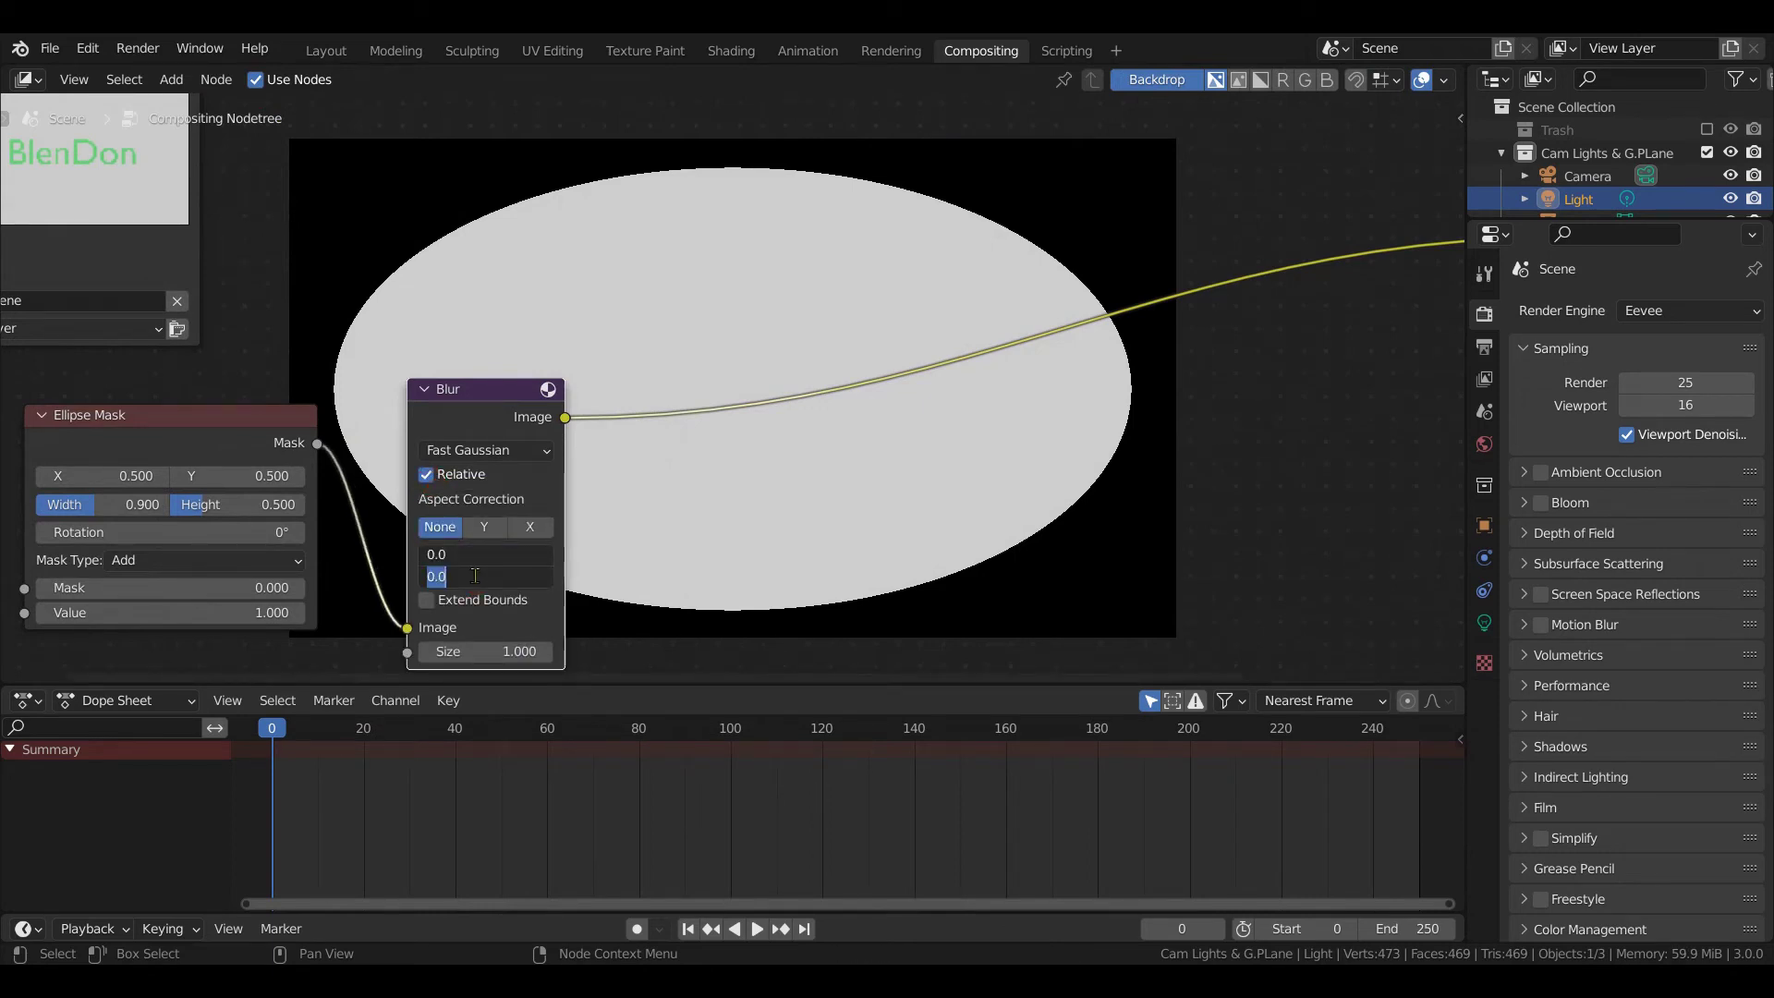
text(25)
key(Return)
scroll(490, 568, down, 3)
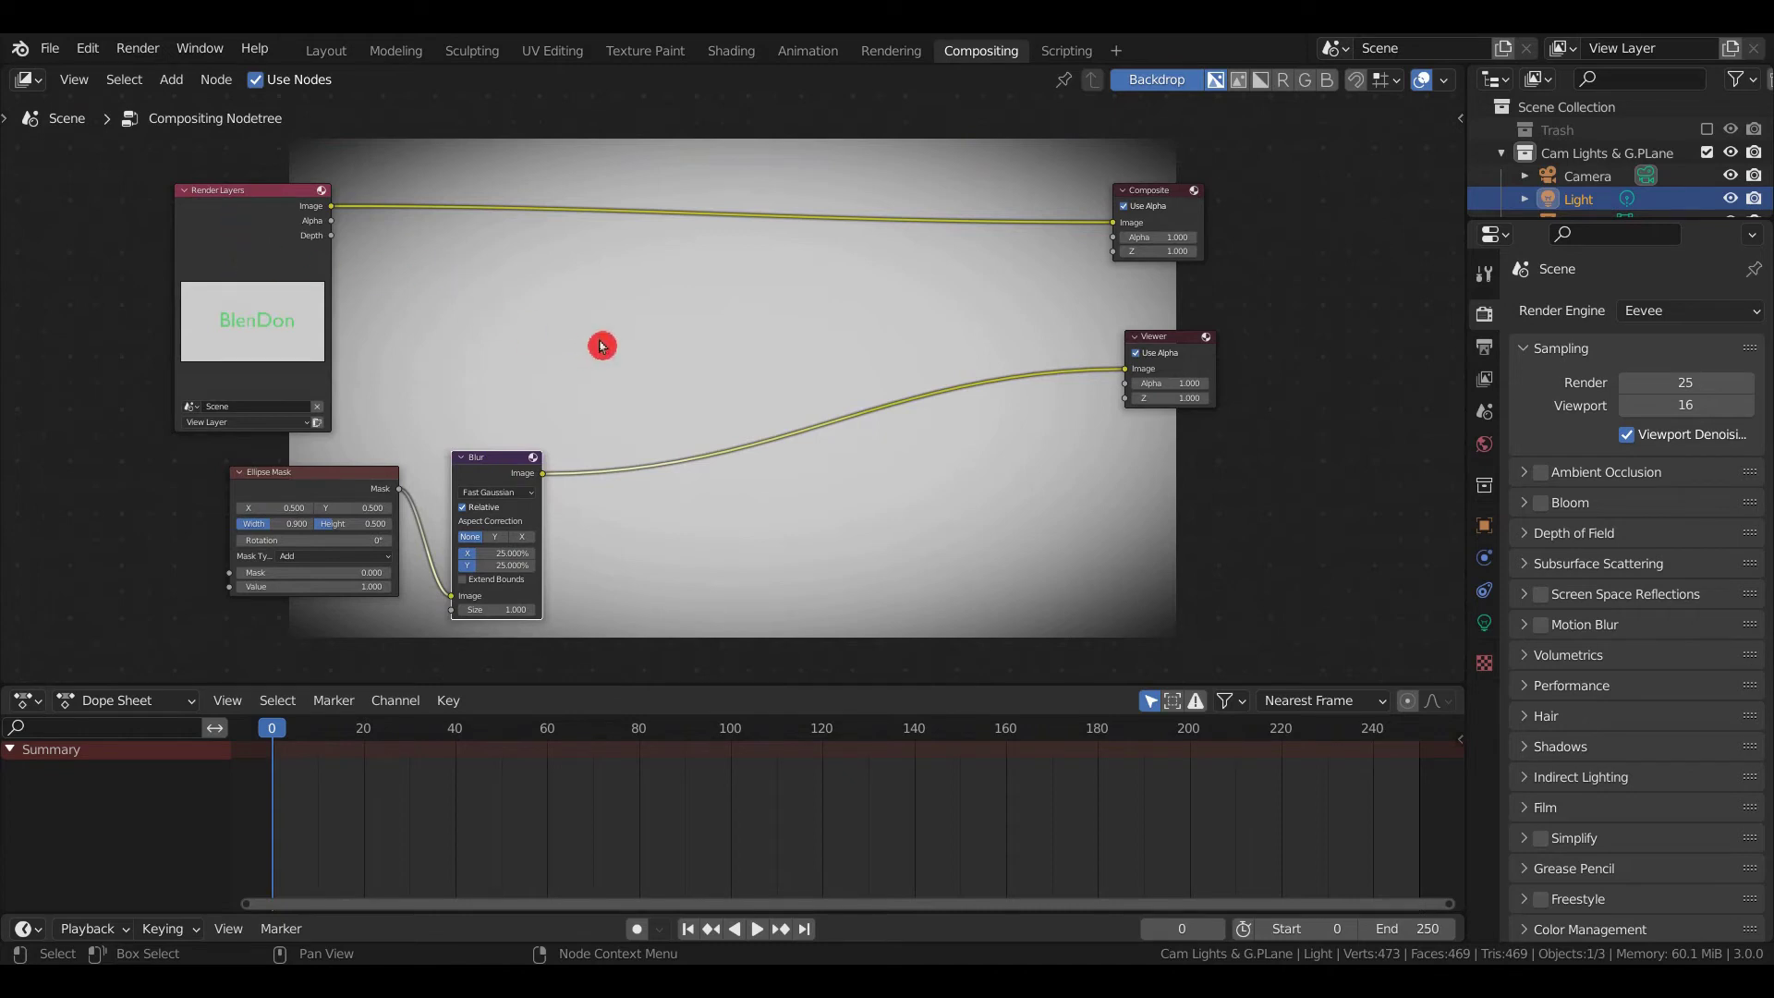
- Splice a Mix node into the Render Layers–Composite link and feed the blurred mask into its second Image
key(shift+a)
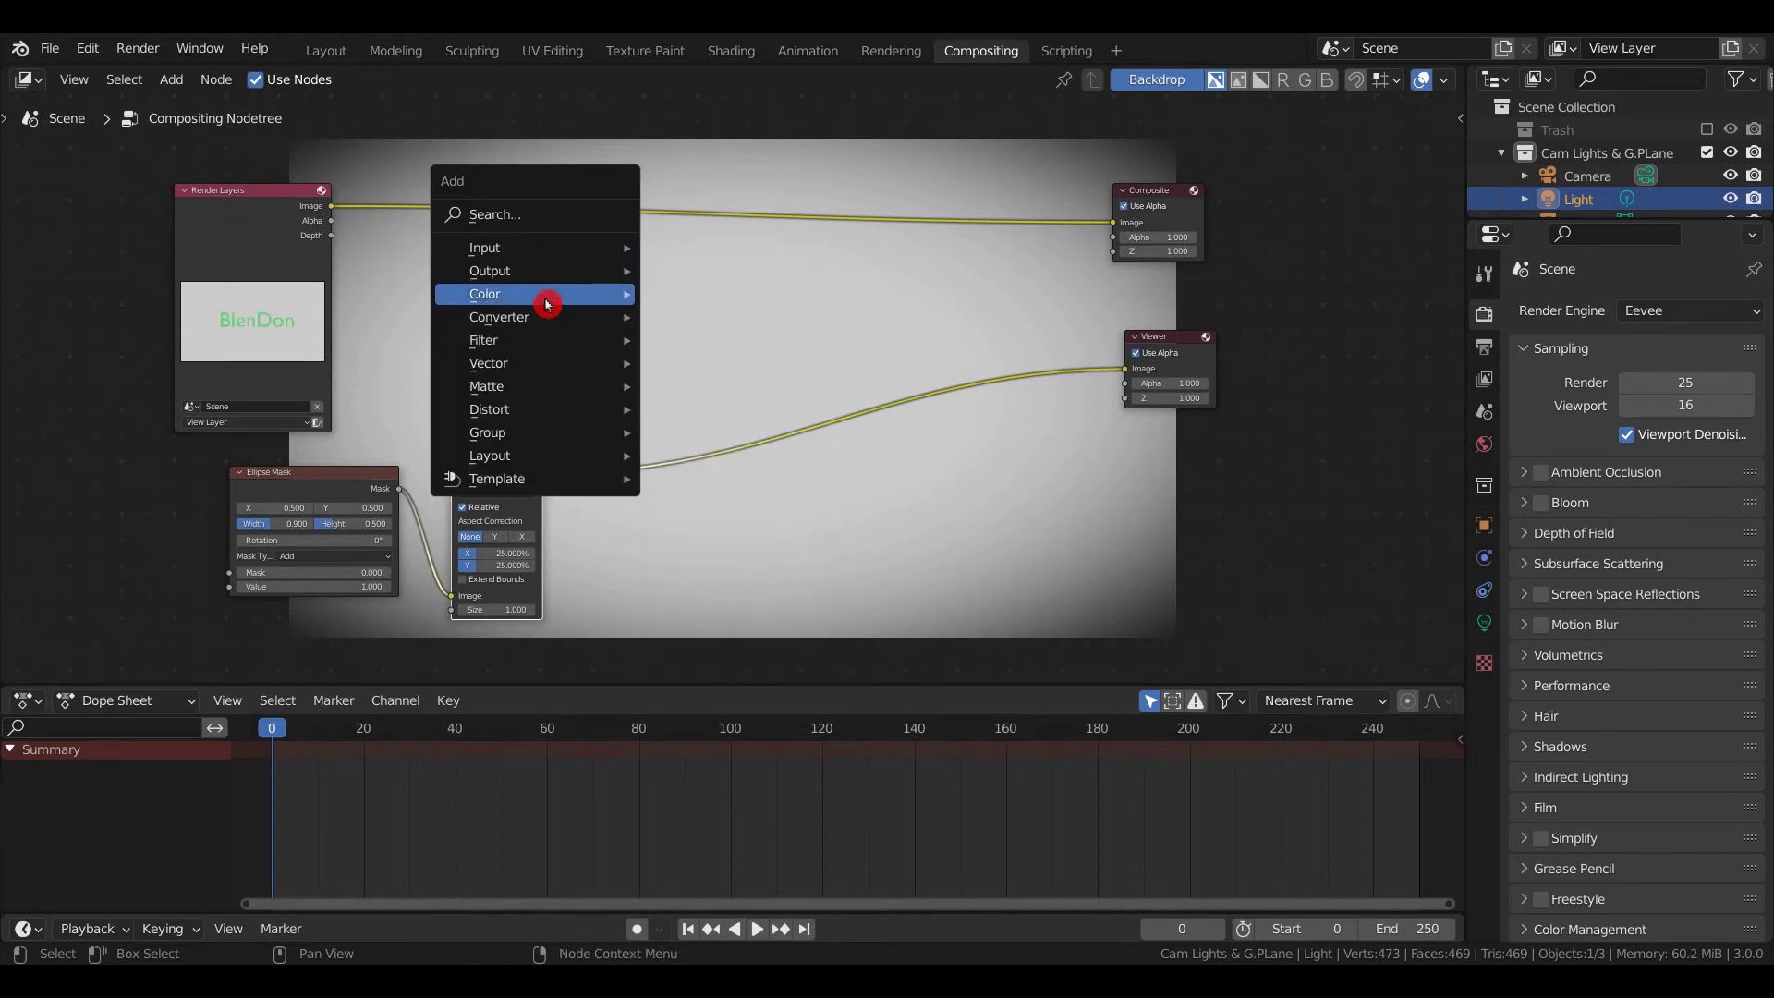
mouse_move(546, 304)
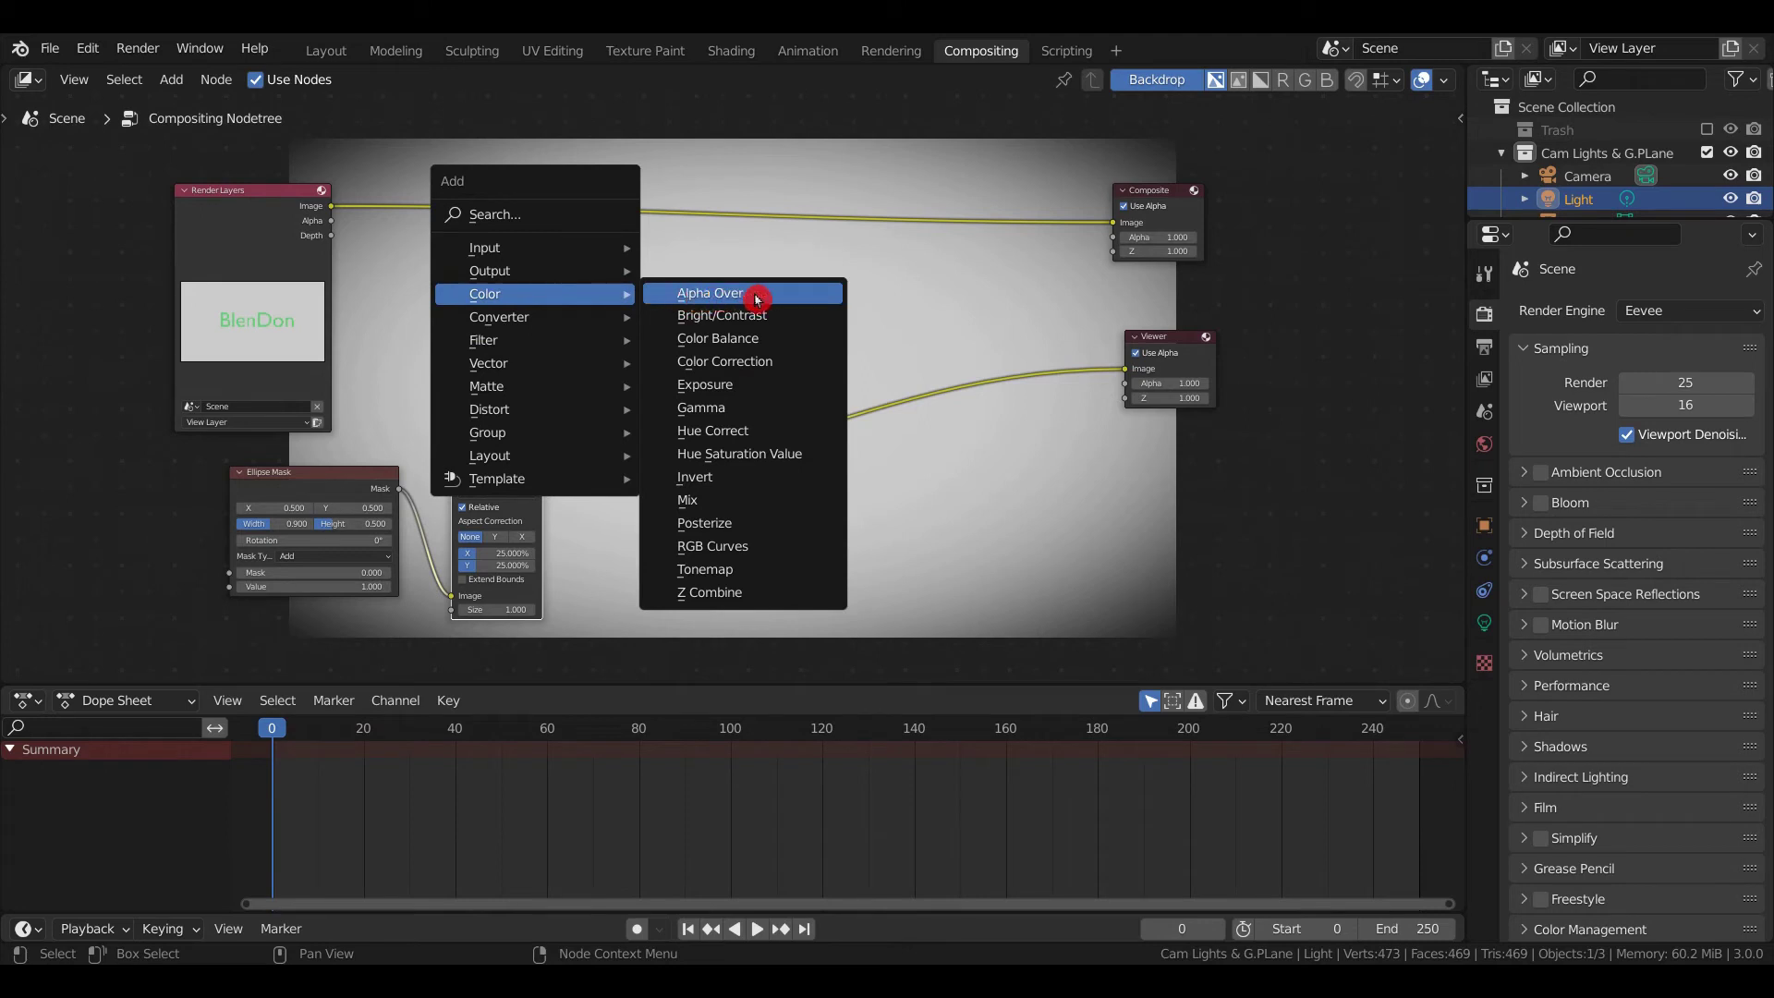
click(730, 503)
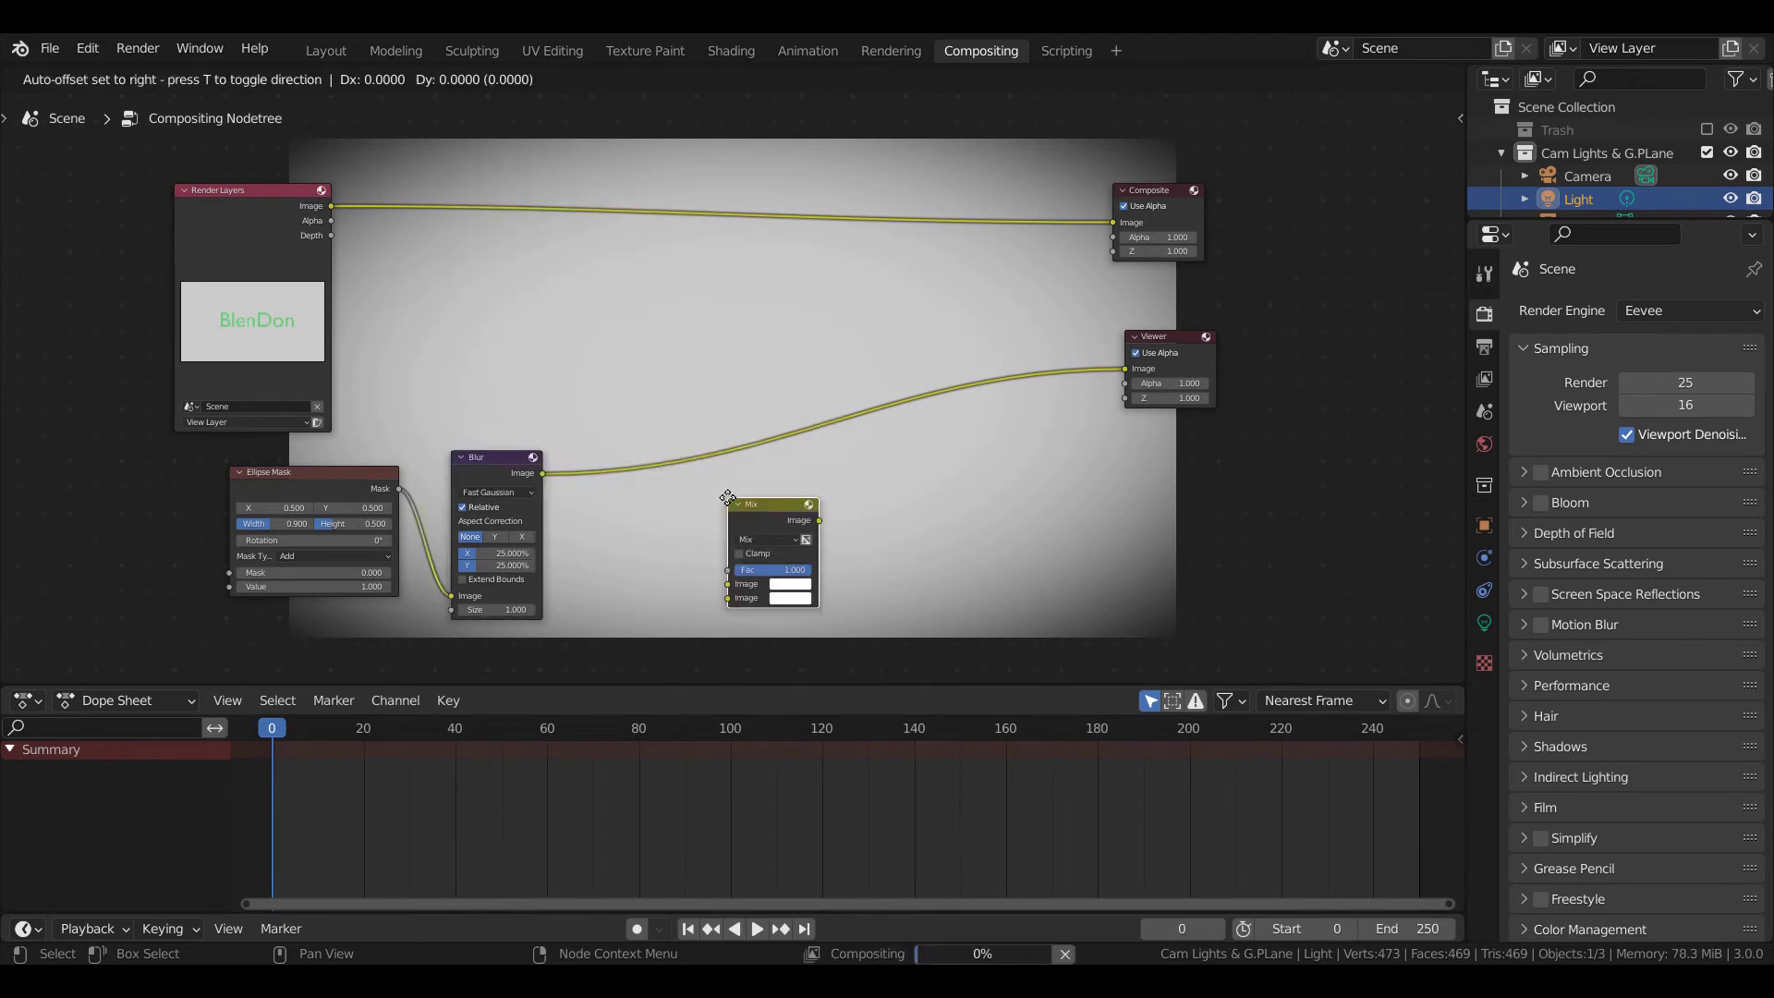
click(663, 207)
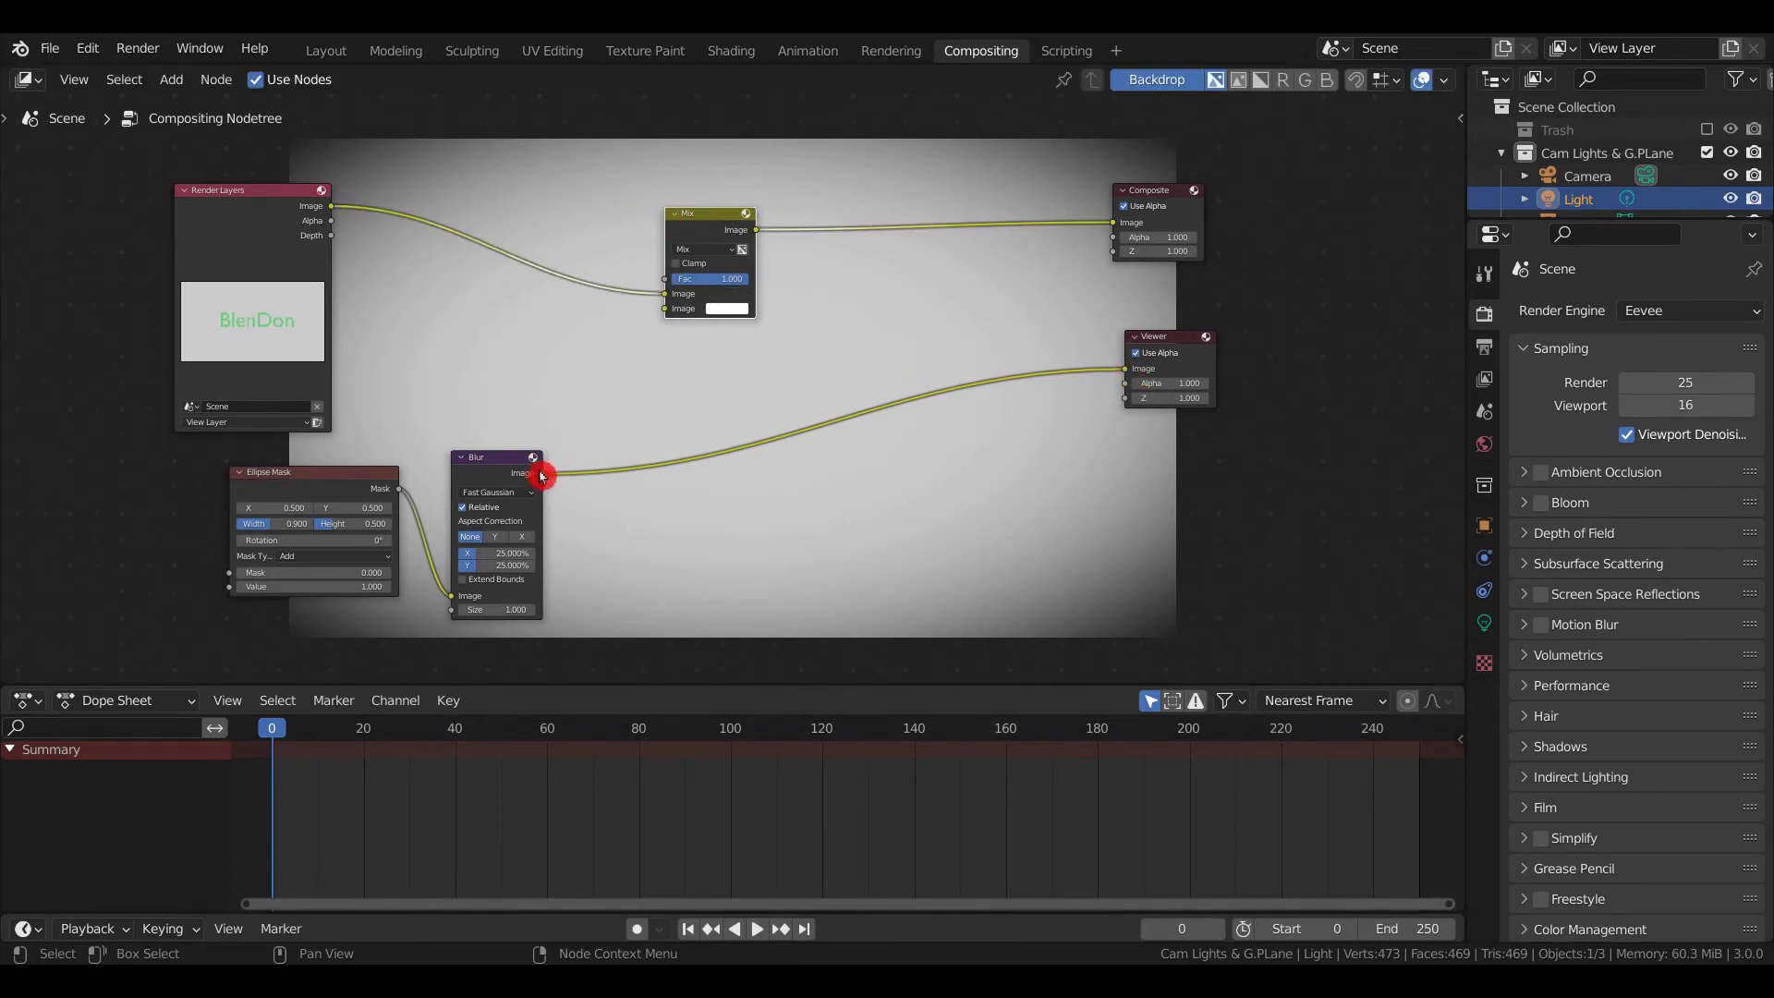
drag(540, 475, 680, 313)
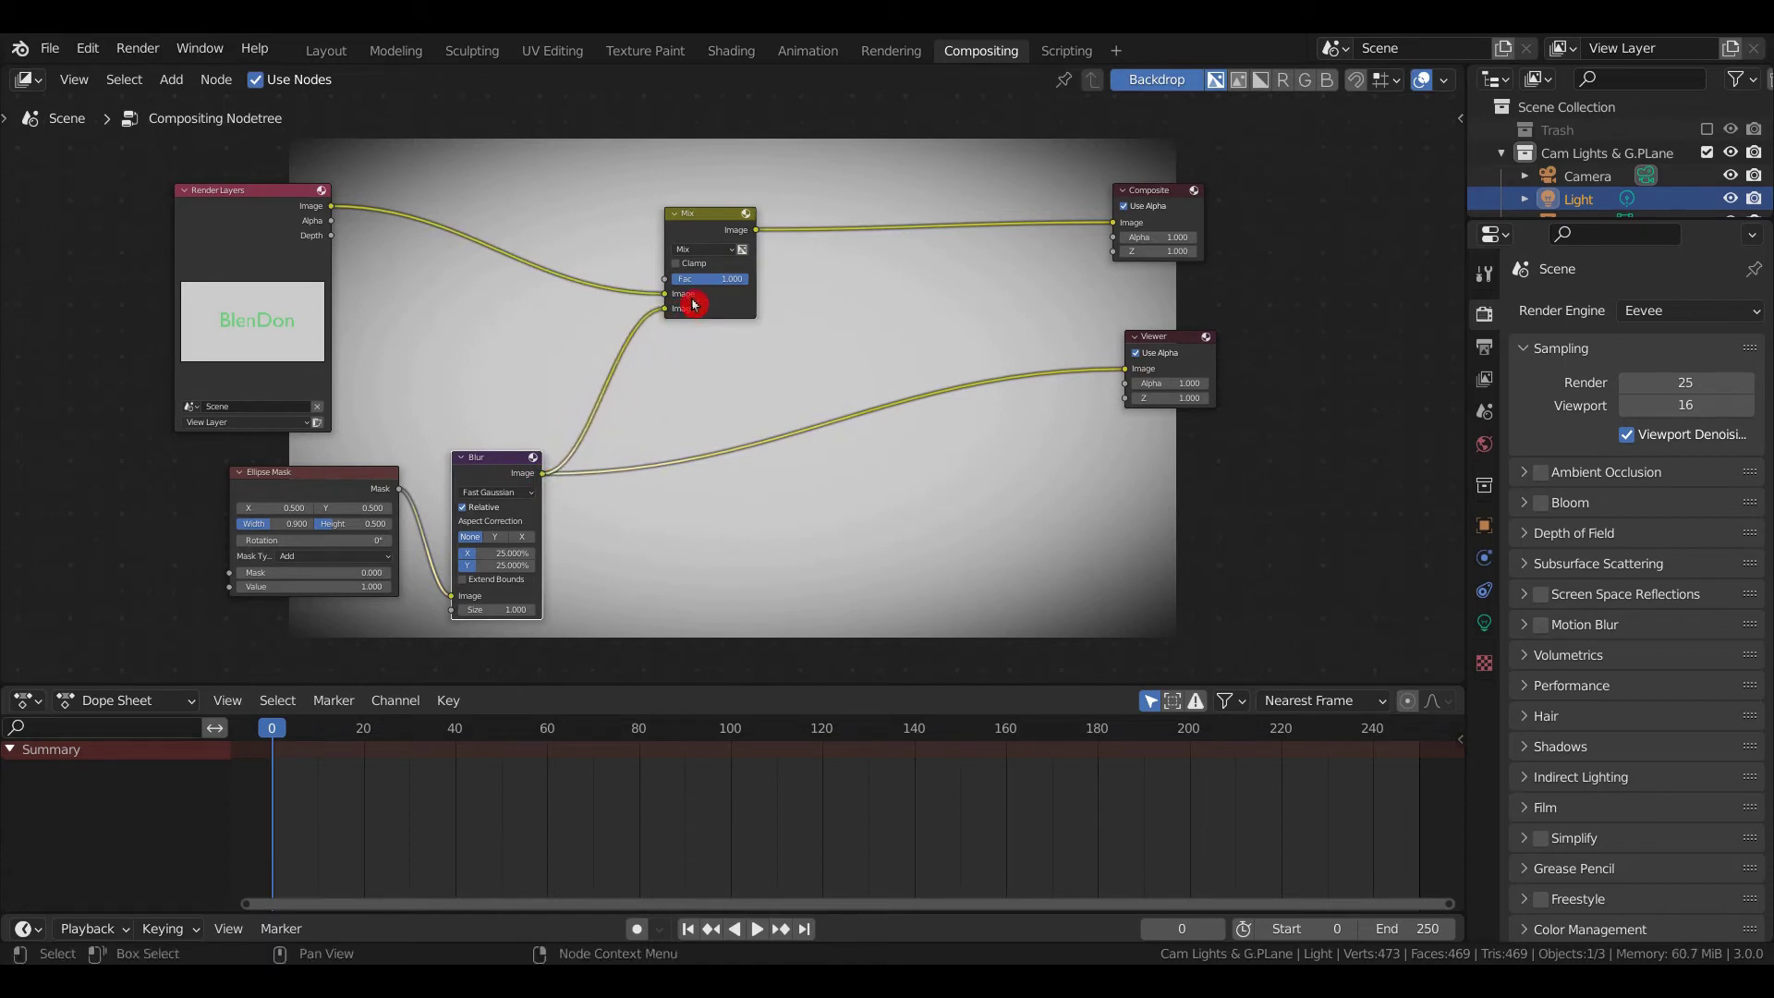
- Set the Mix blend mode to Multiply and preview the vignetted BlenDon render
click(704, 256)
click(710, 297)
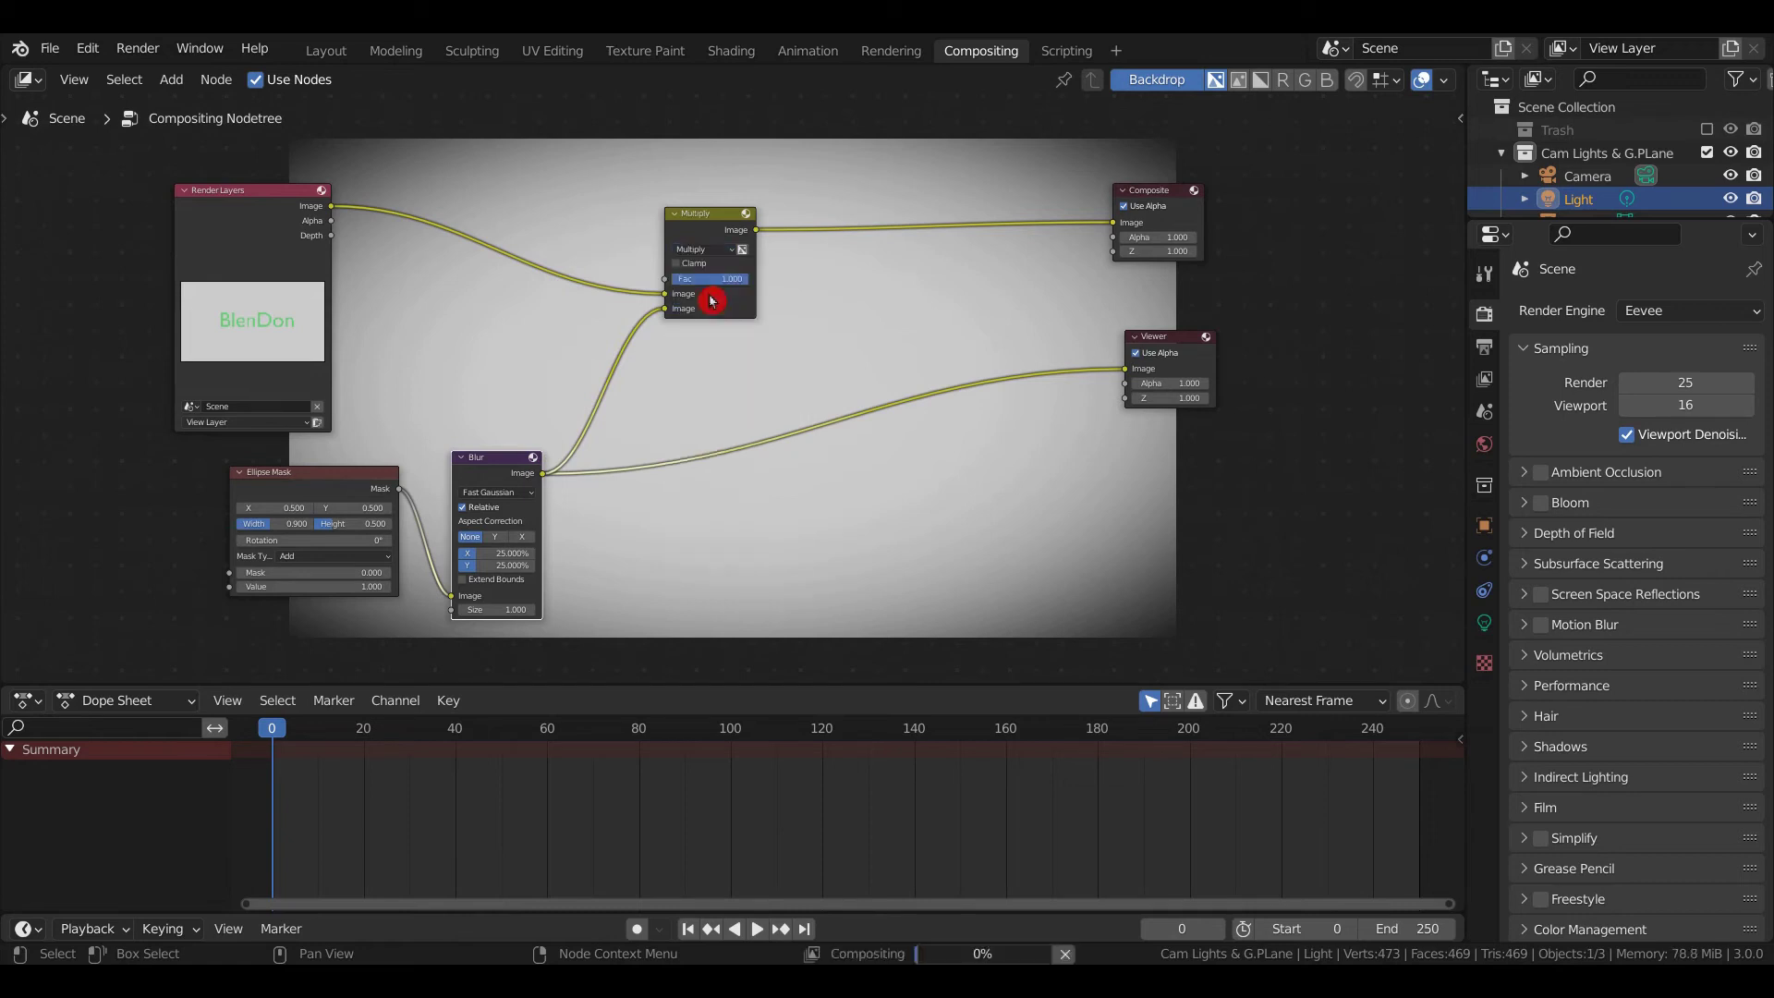
ctrl+shift+click(702, 237)
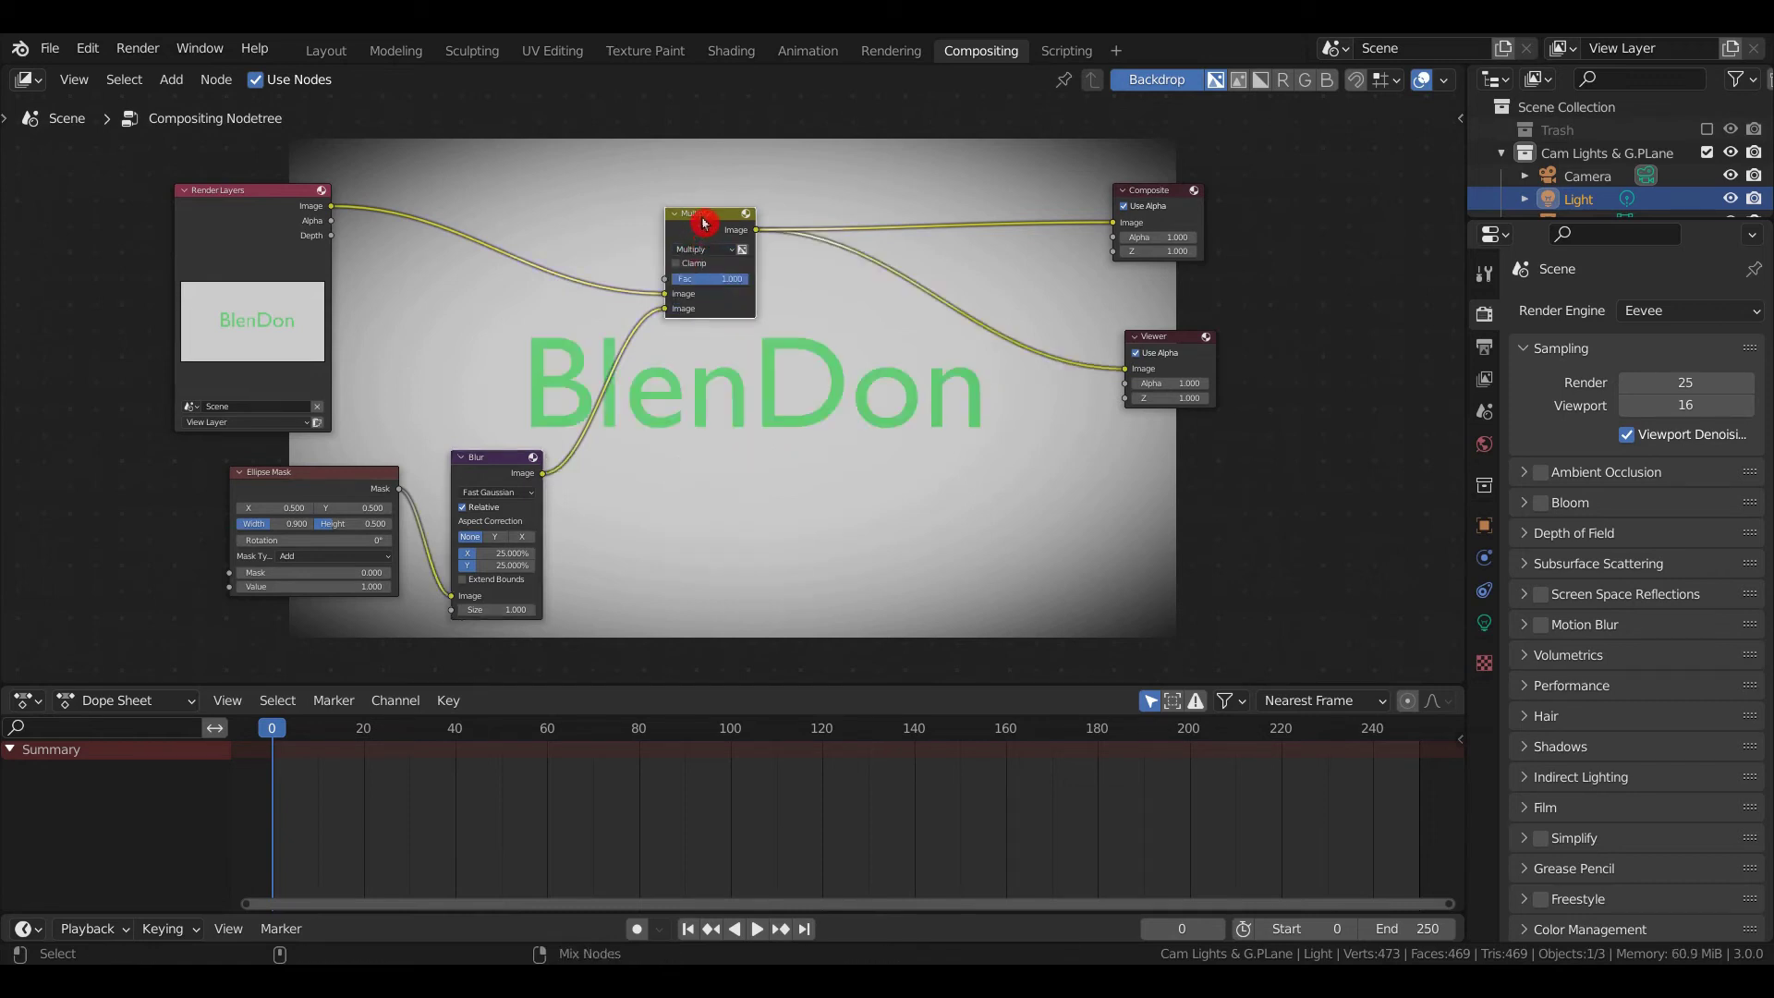
mouse_move(702, 318)
middle_down()
mouse_move(731, 335)
mouse_move(690, 303)
middle_up()
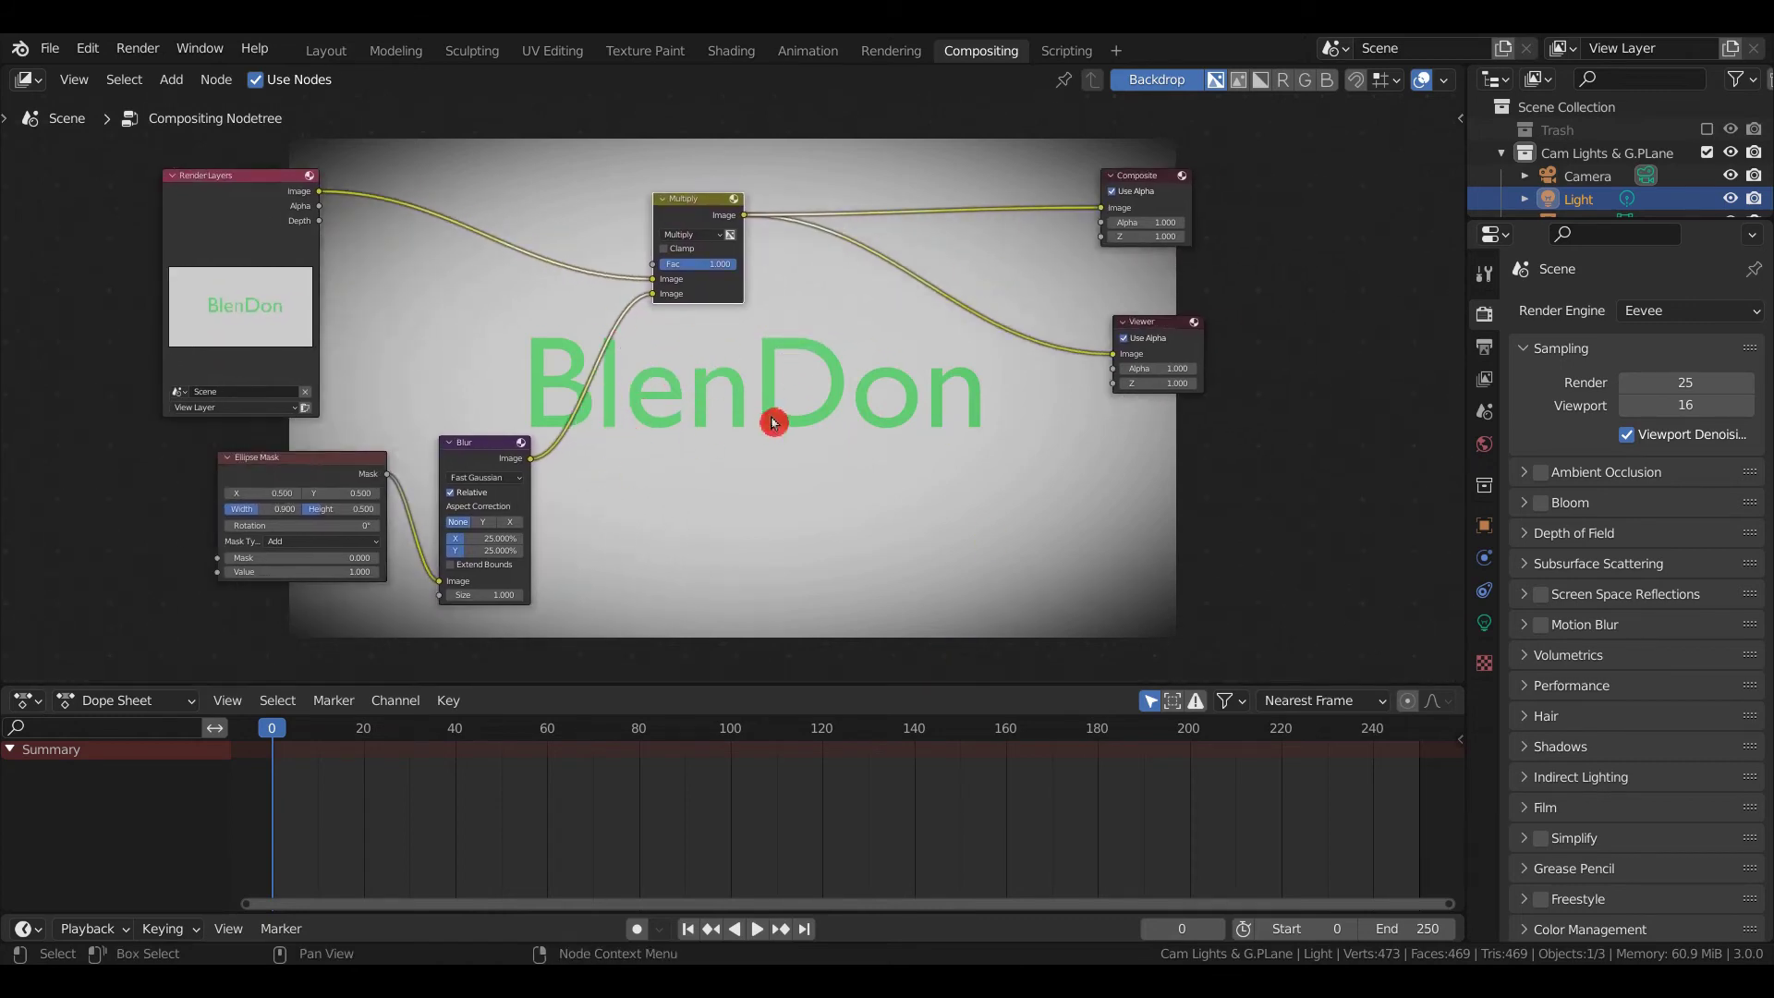
- Reposition and rescale the compositor backdrop so the vignetted BlenDon preview fills more of the node editor
scroll(467, 546, up, 1)
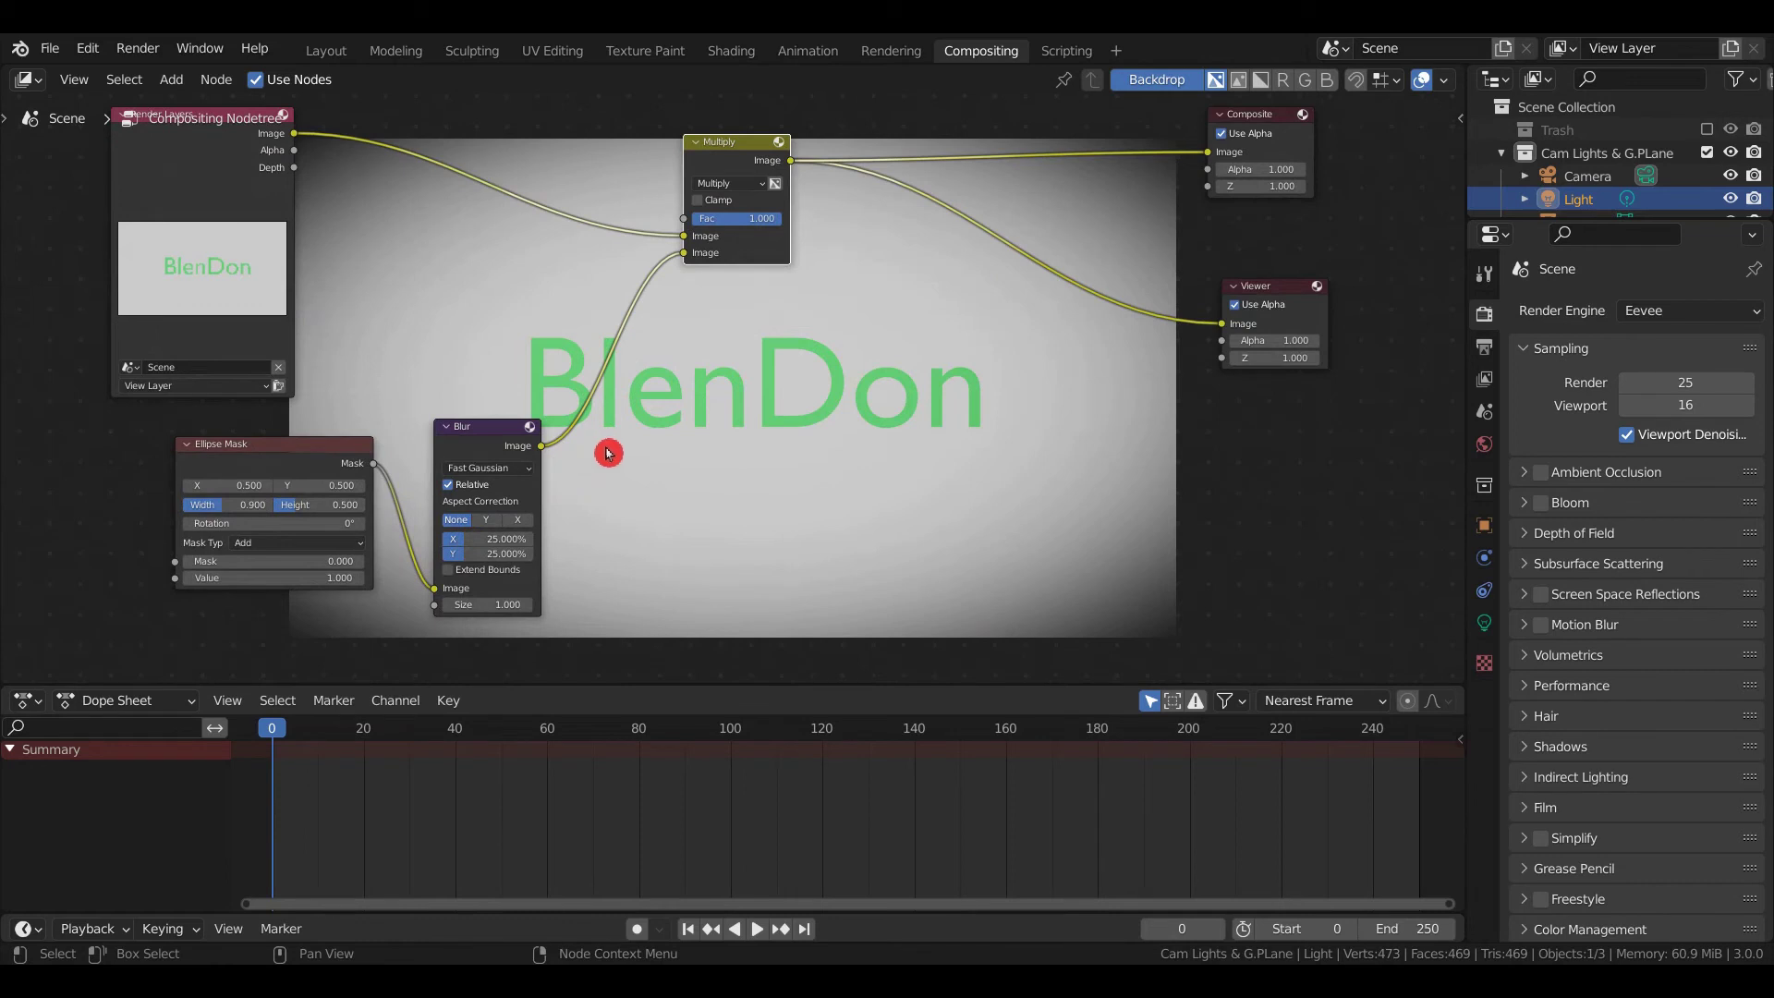
shift+middle_drag(606, 447, 582, 440)
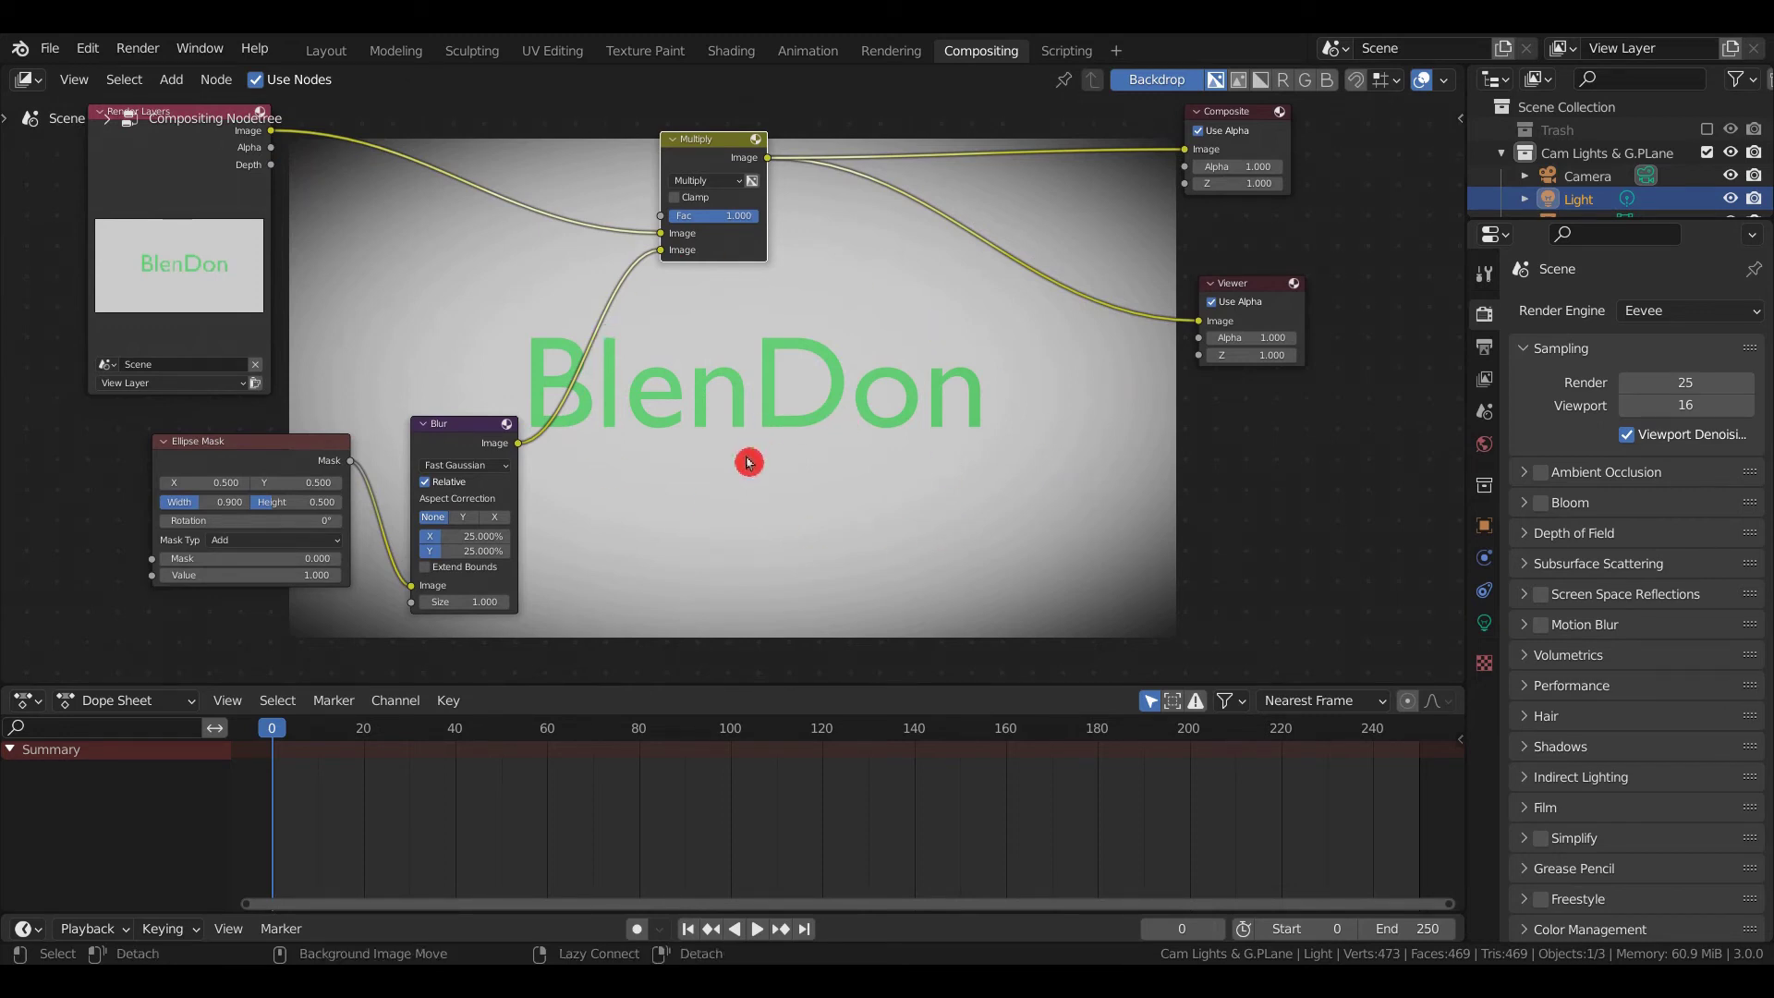
alt+middle_drag(749, 463, 945, 453)
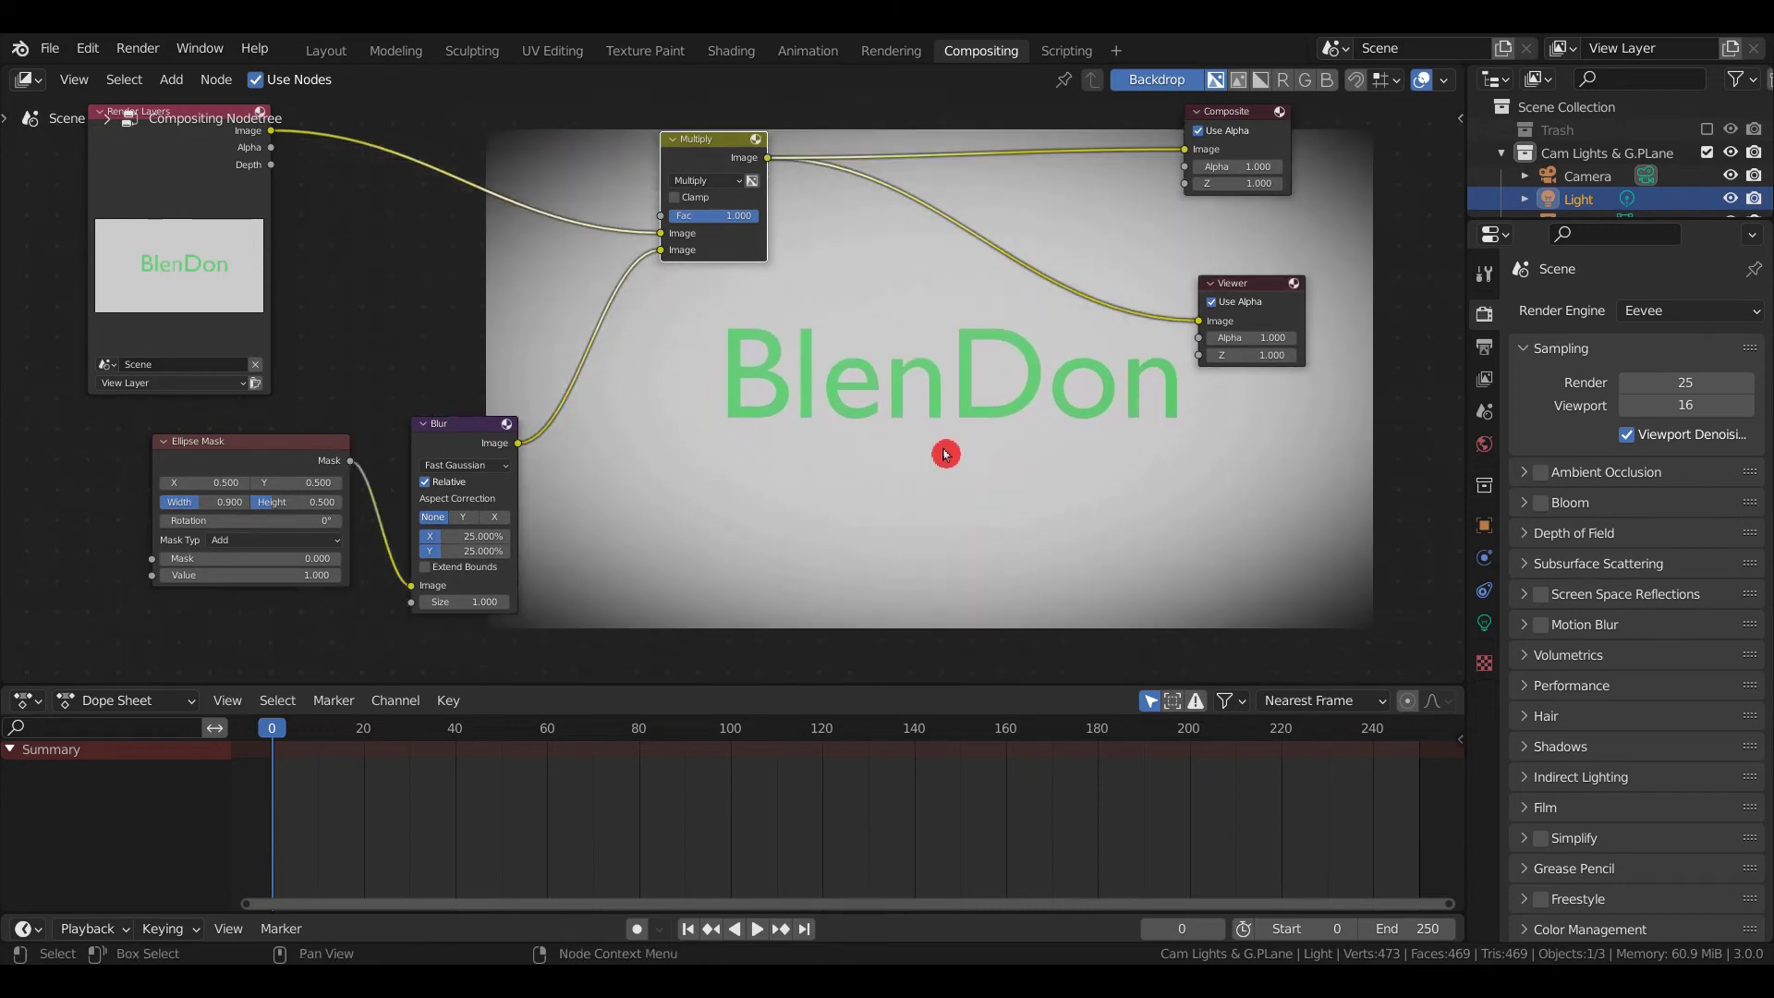
key(v)
key(v)
key(v)
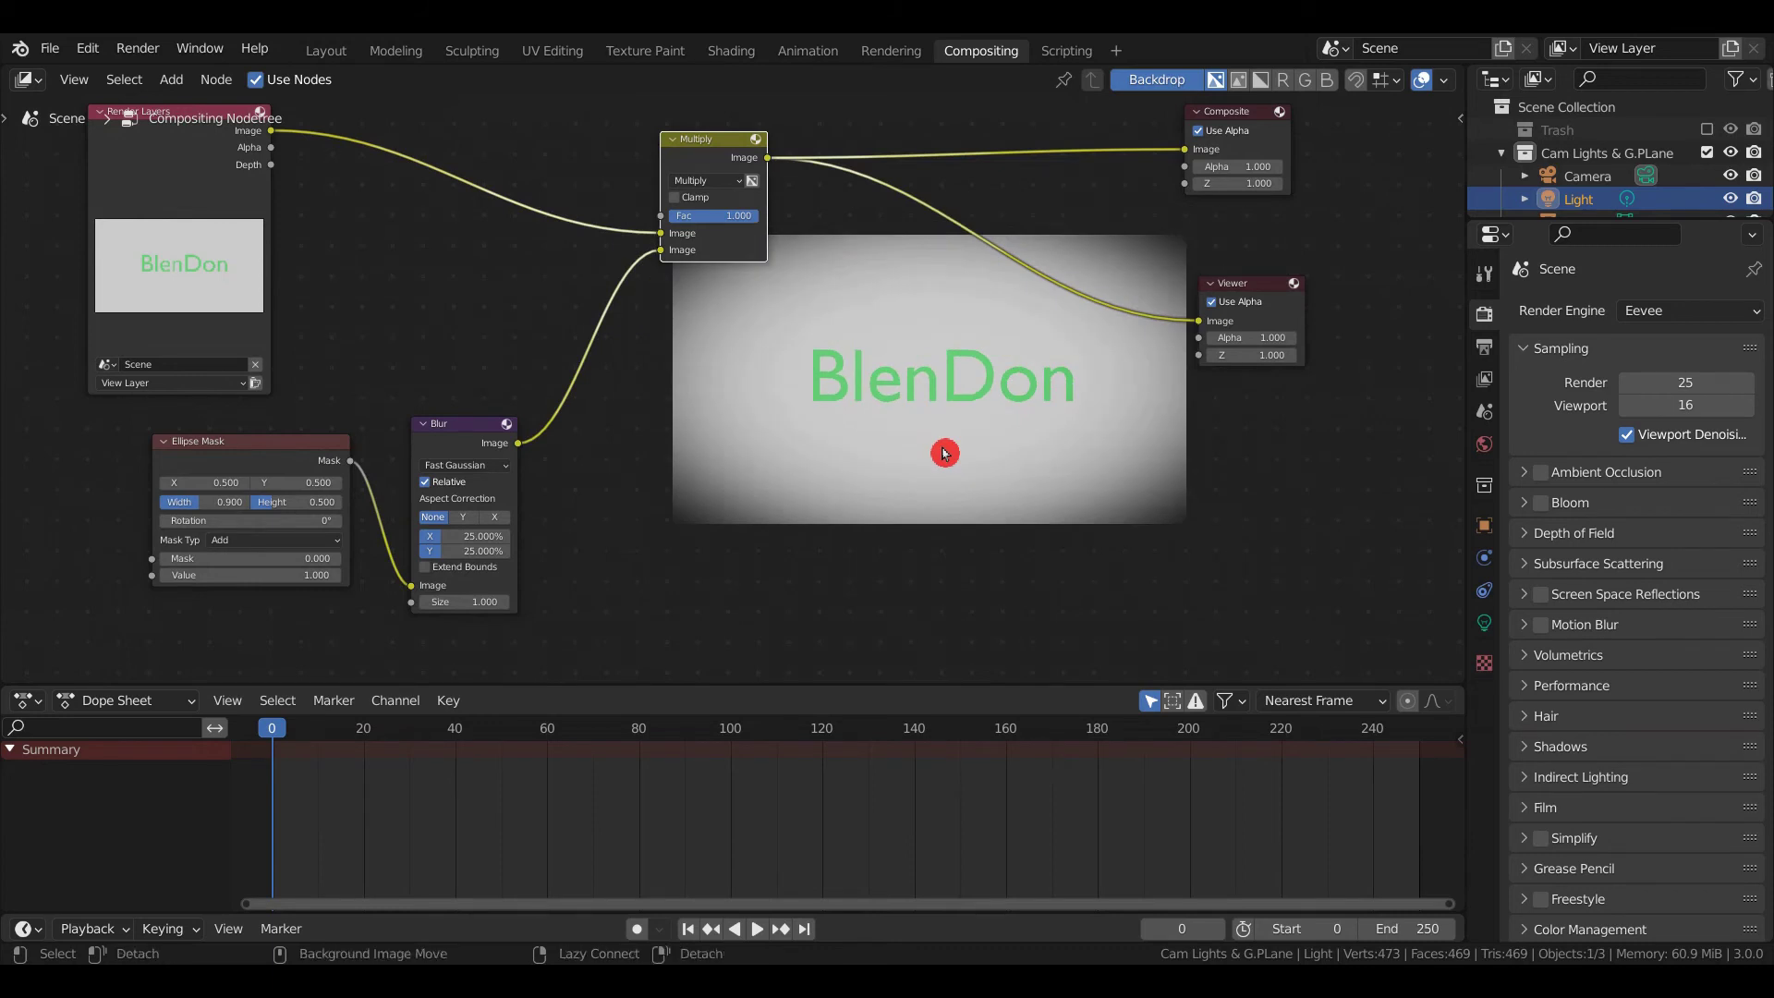
key(alt+v)
key(alt+v)
key(alt+v)
key(alt+v)
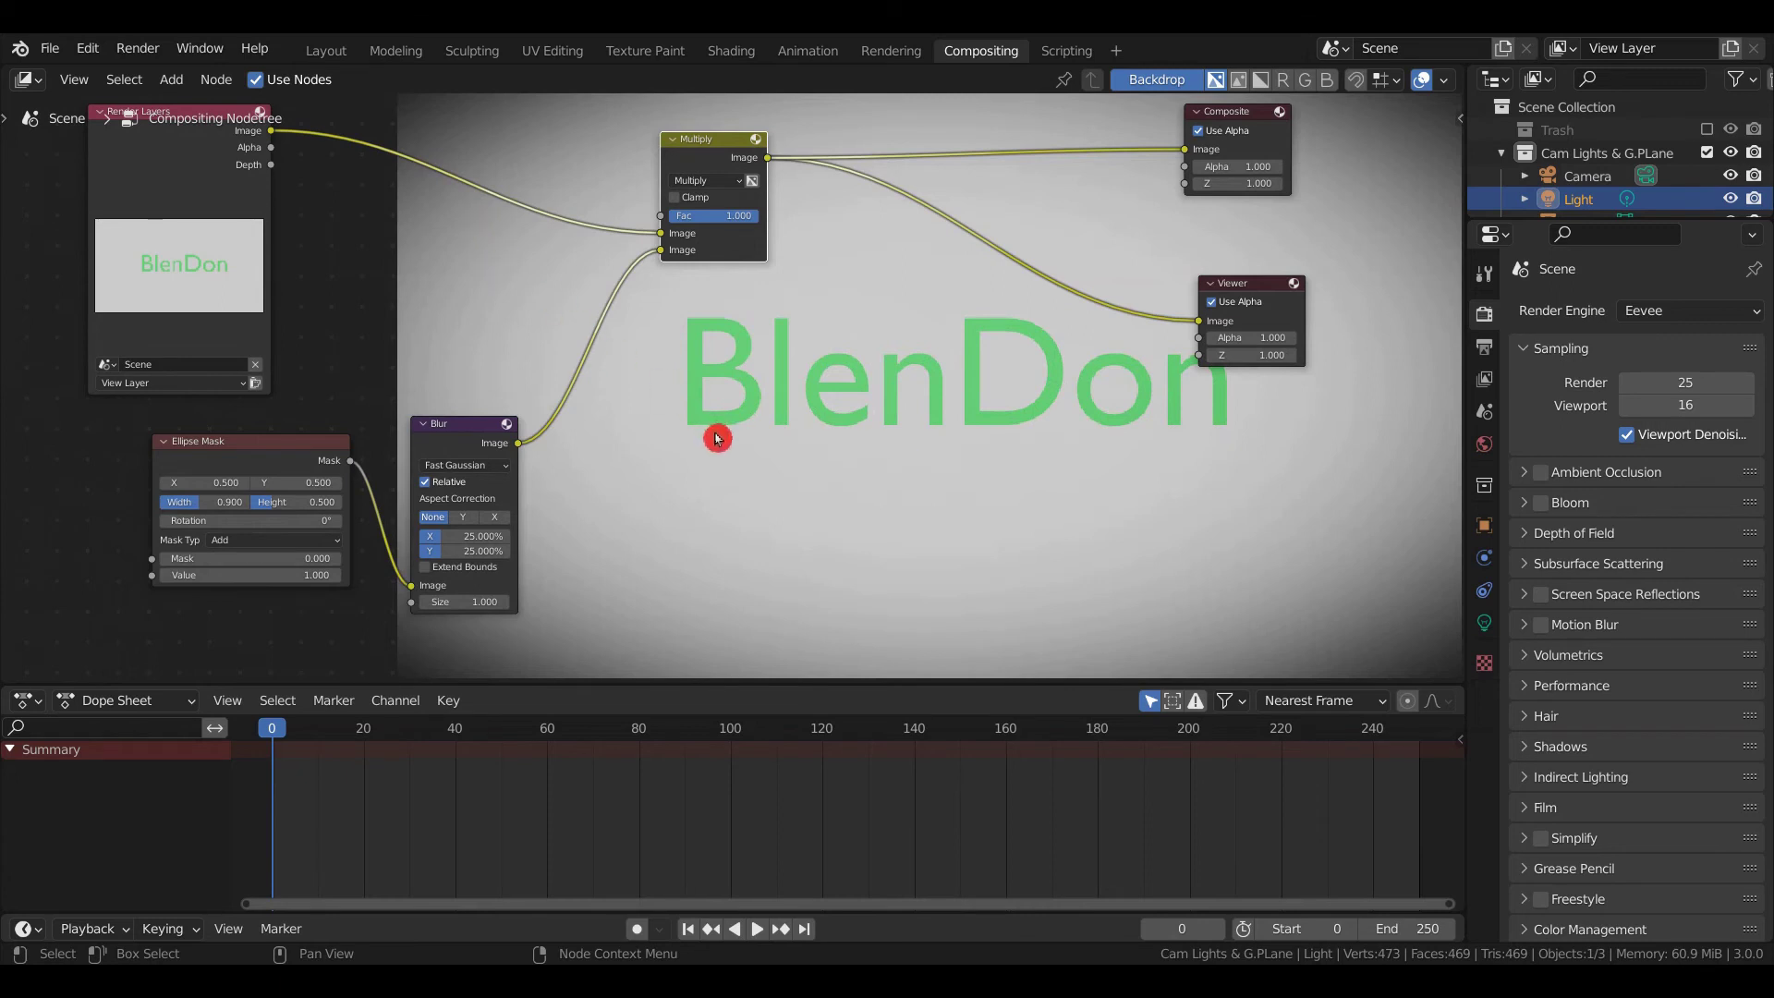
key(v)
key(v)
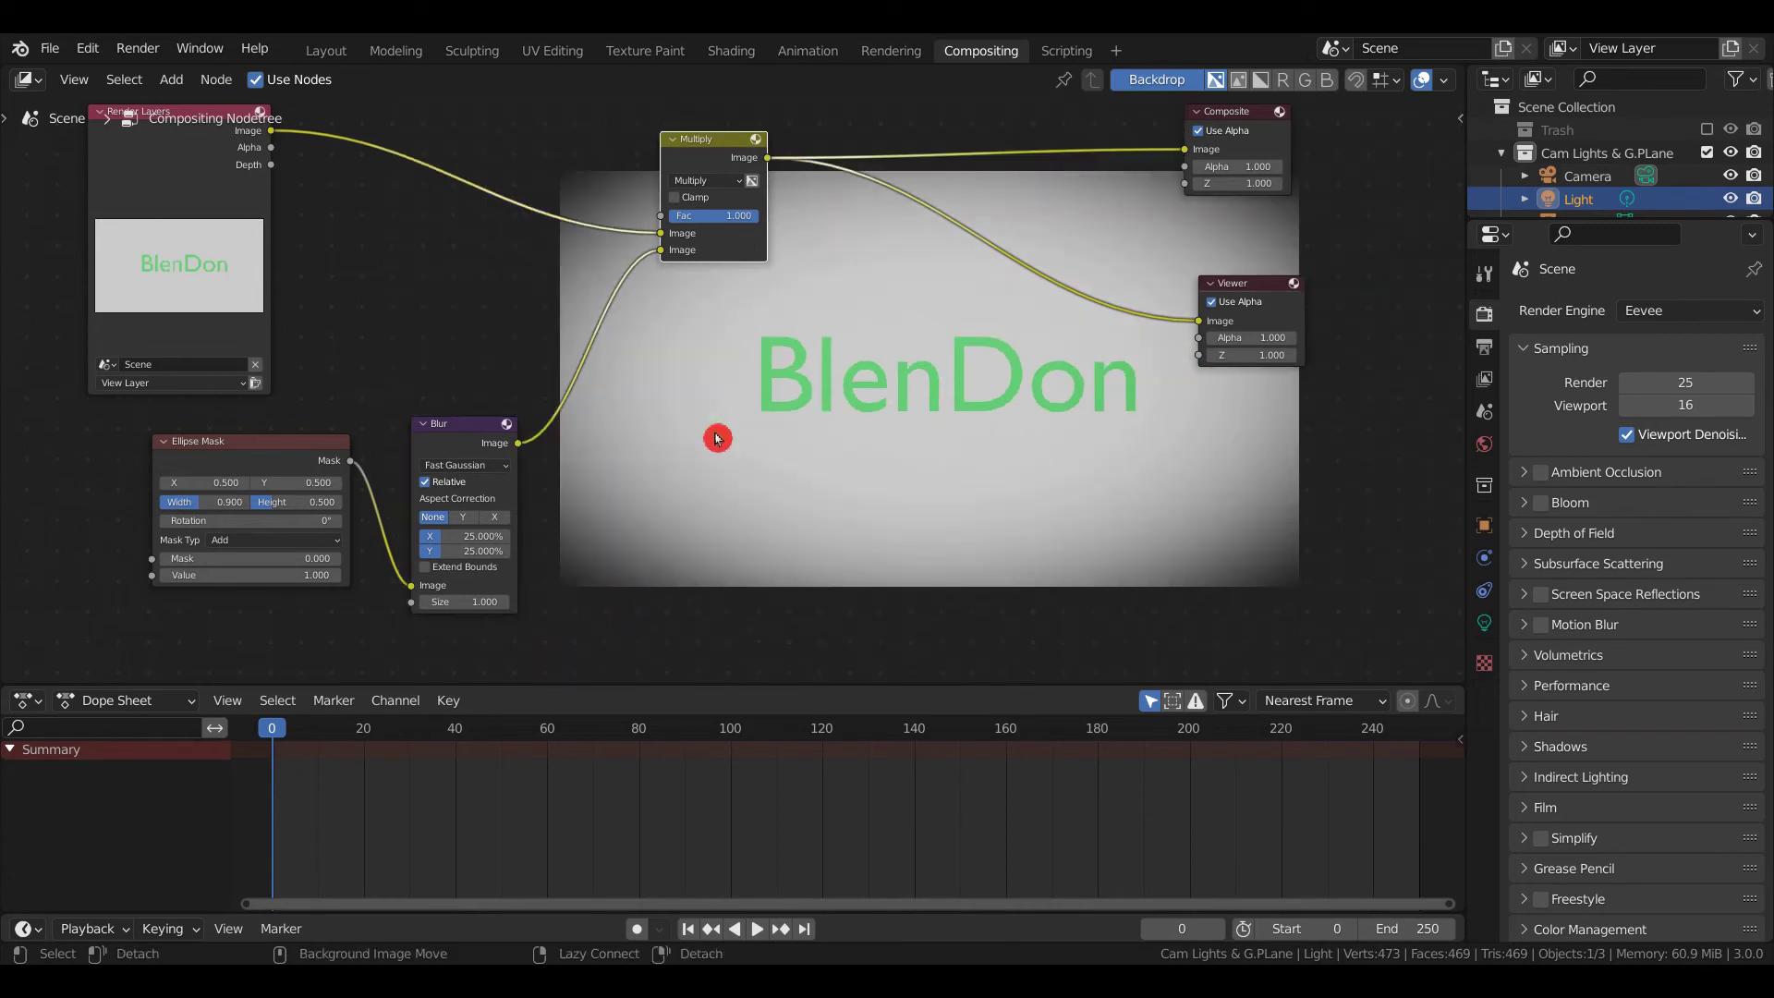
key(alt+v)
key(alt+v)
key(v)
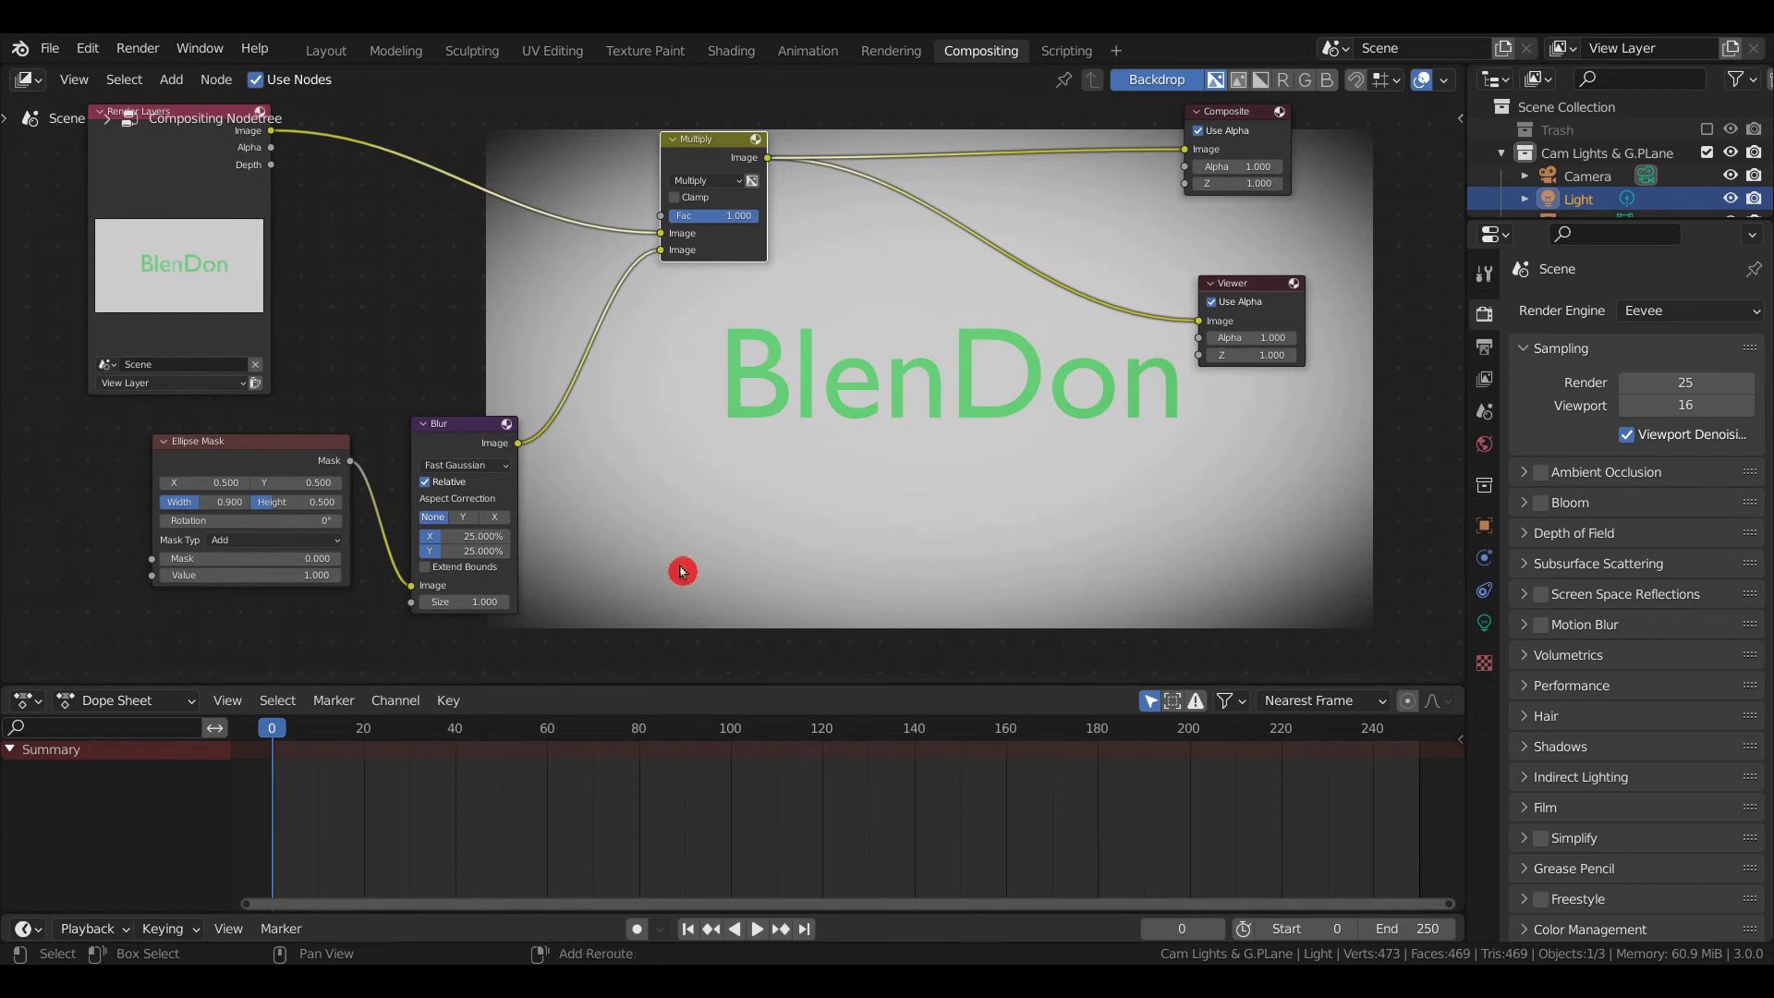
- Add a color Mix node onto the link between the Blur and Multiply nodes
key(shift+a)
mouse_move(683, 566)
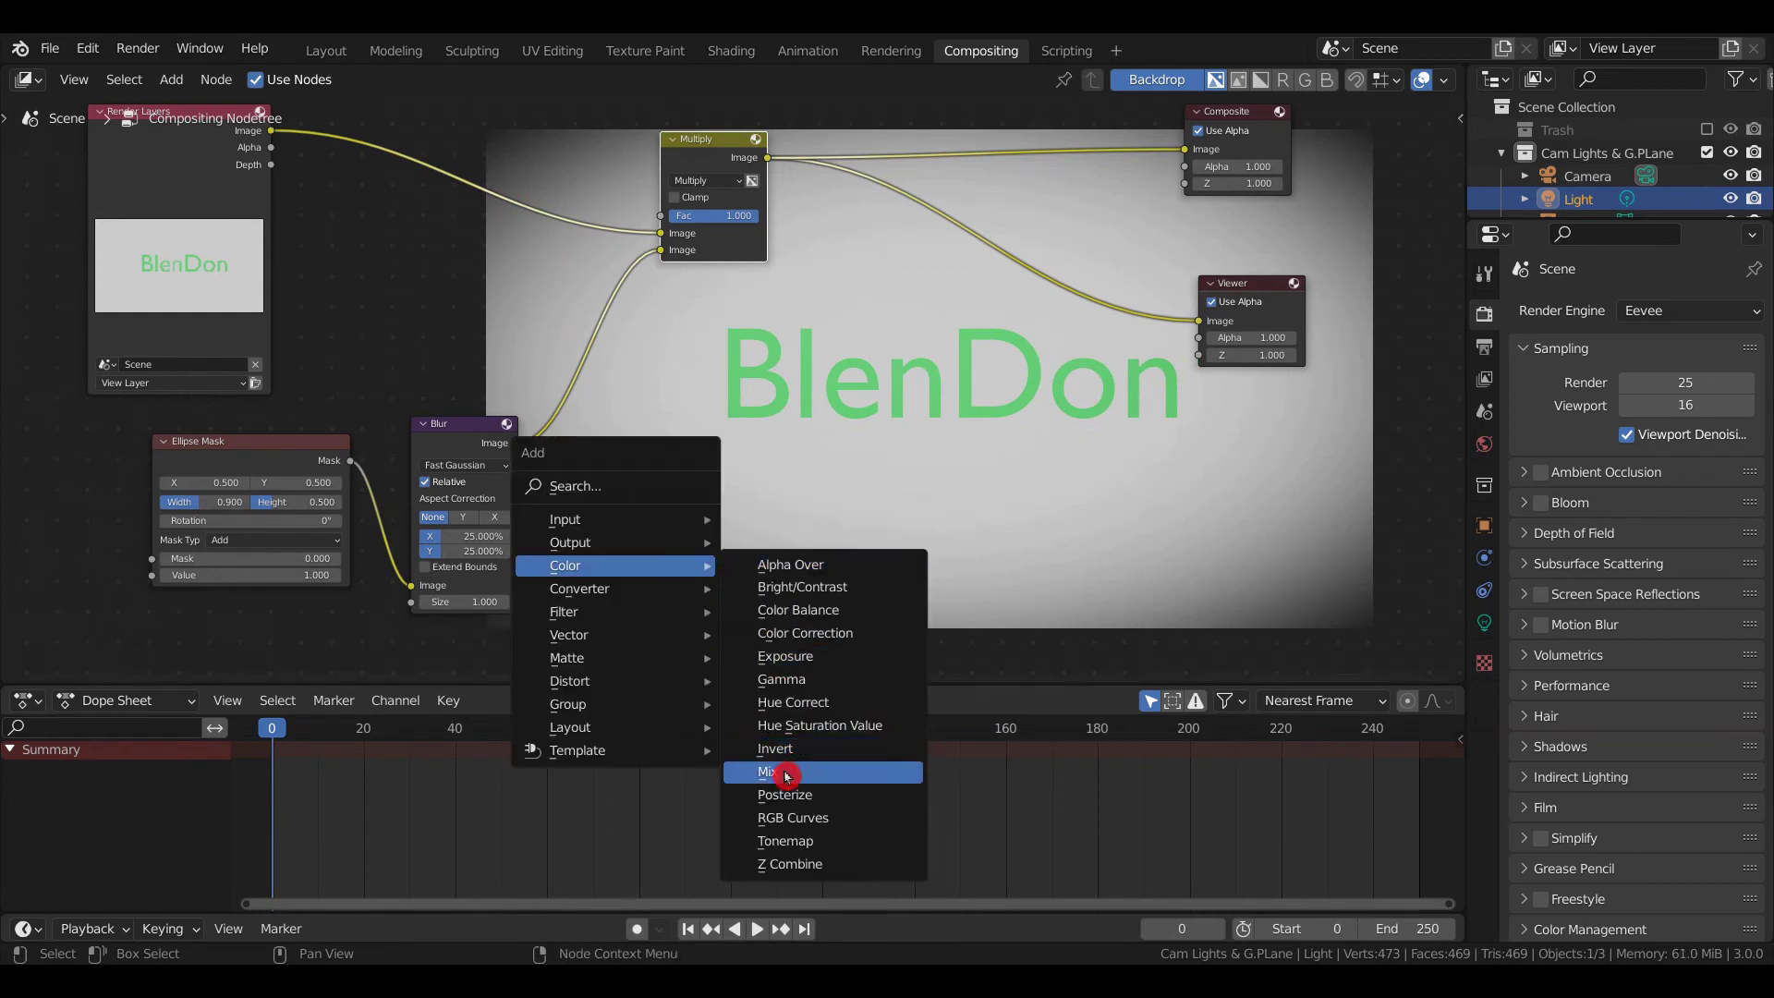
click(786, 776)
click(542, 367)
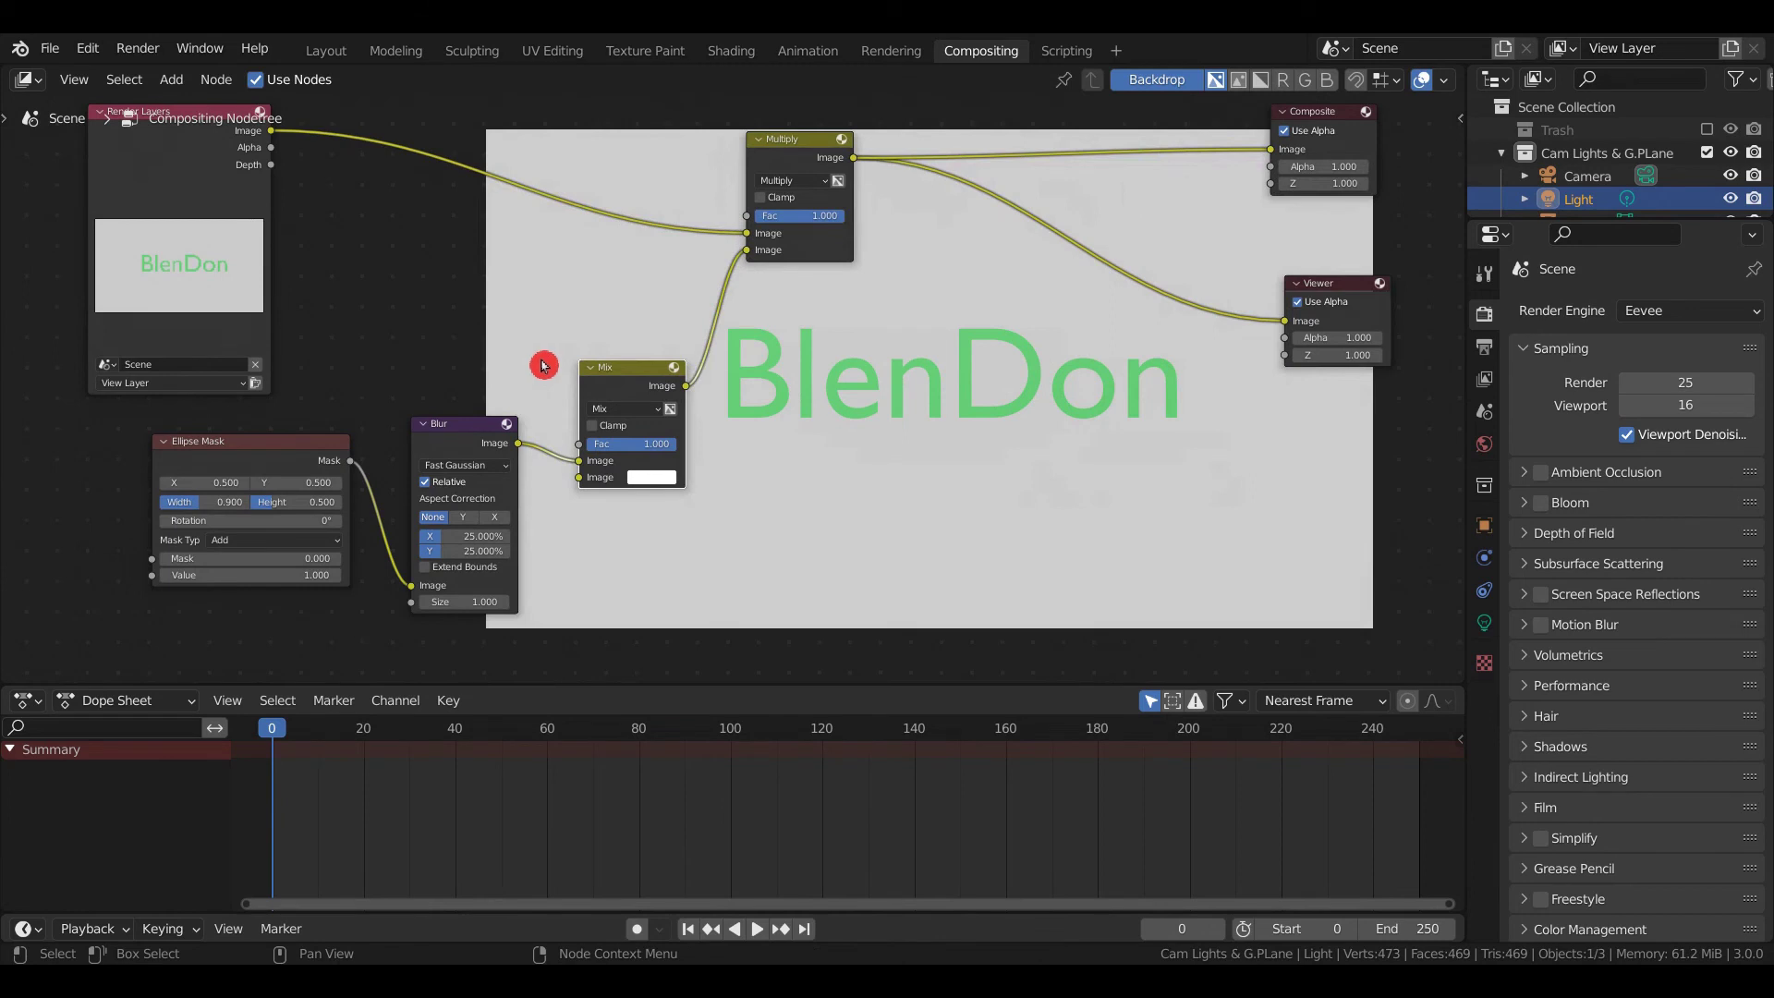
- Set the Mix node's colour to blue and its factor to 0.160
click(646, 476)
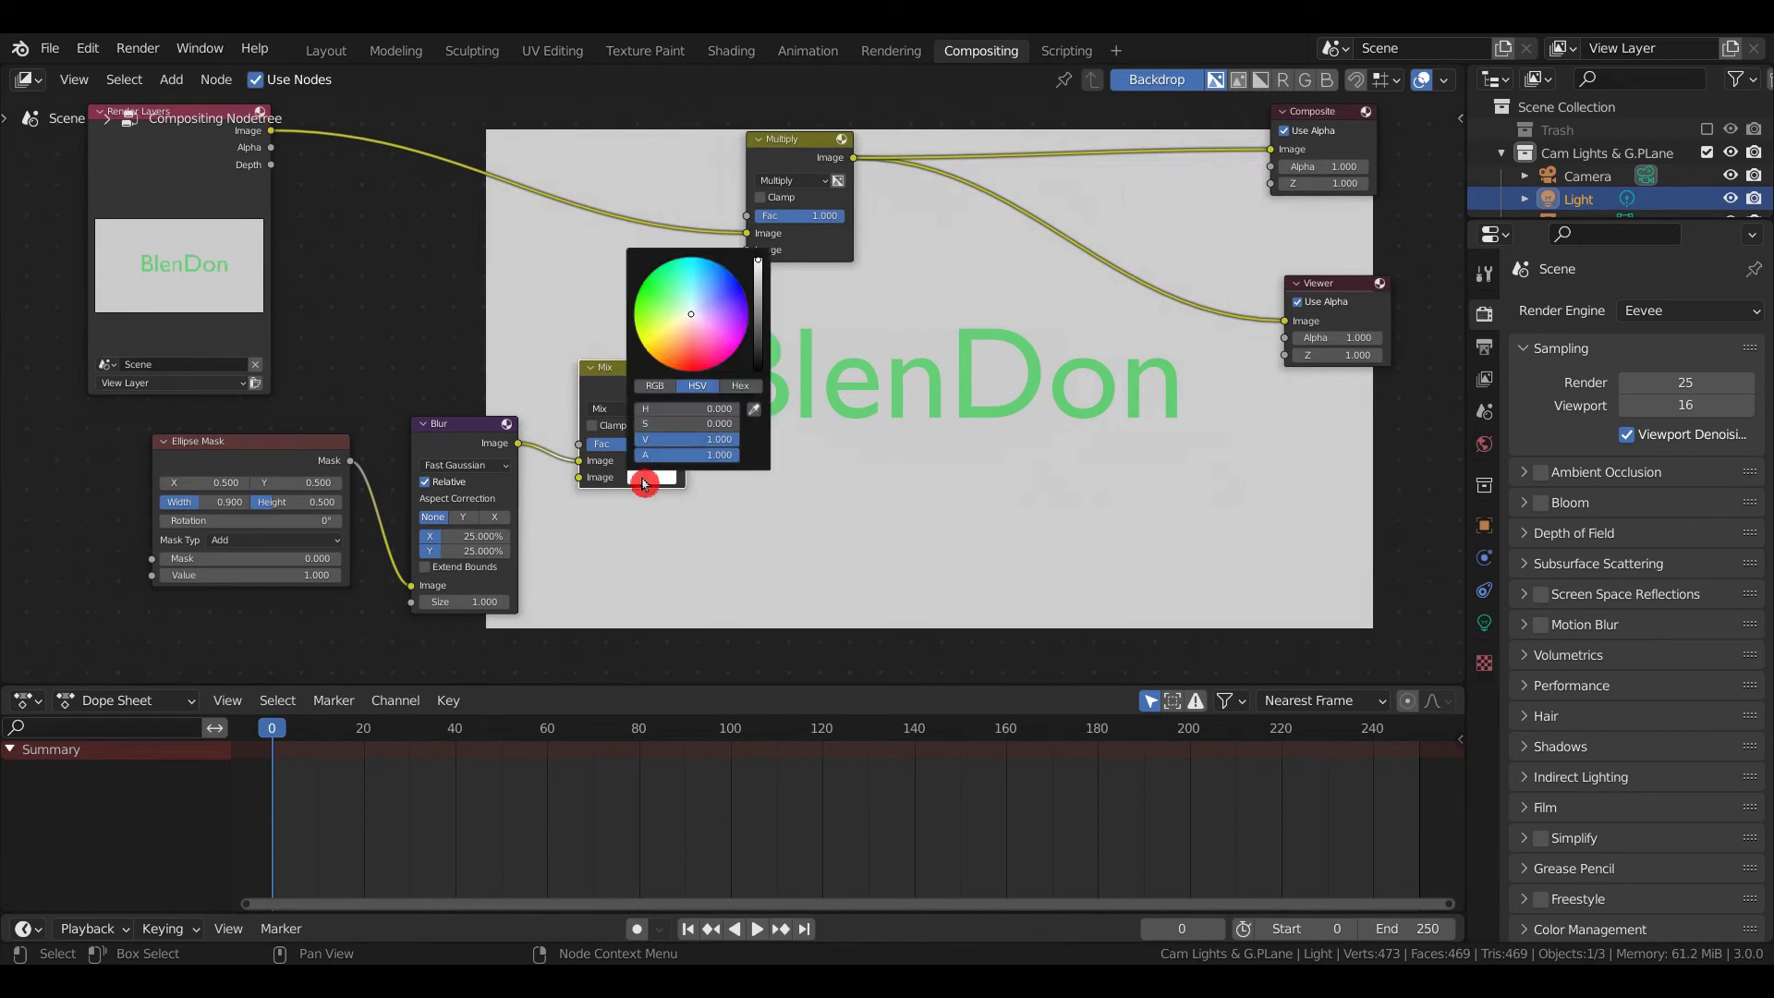
click(677, 339)
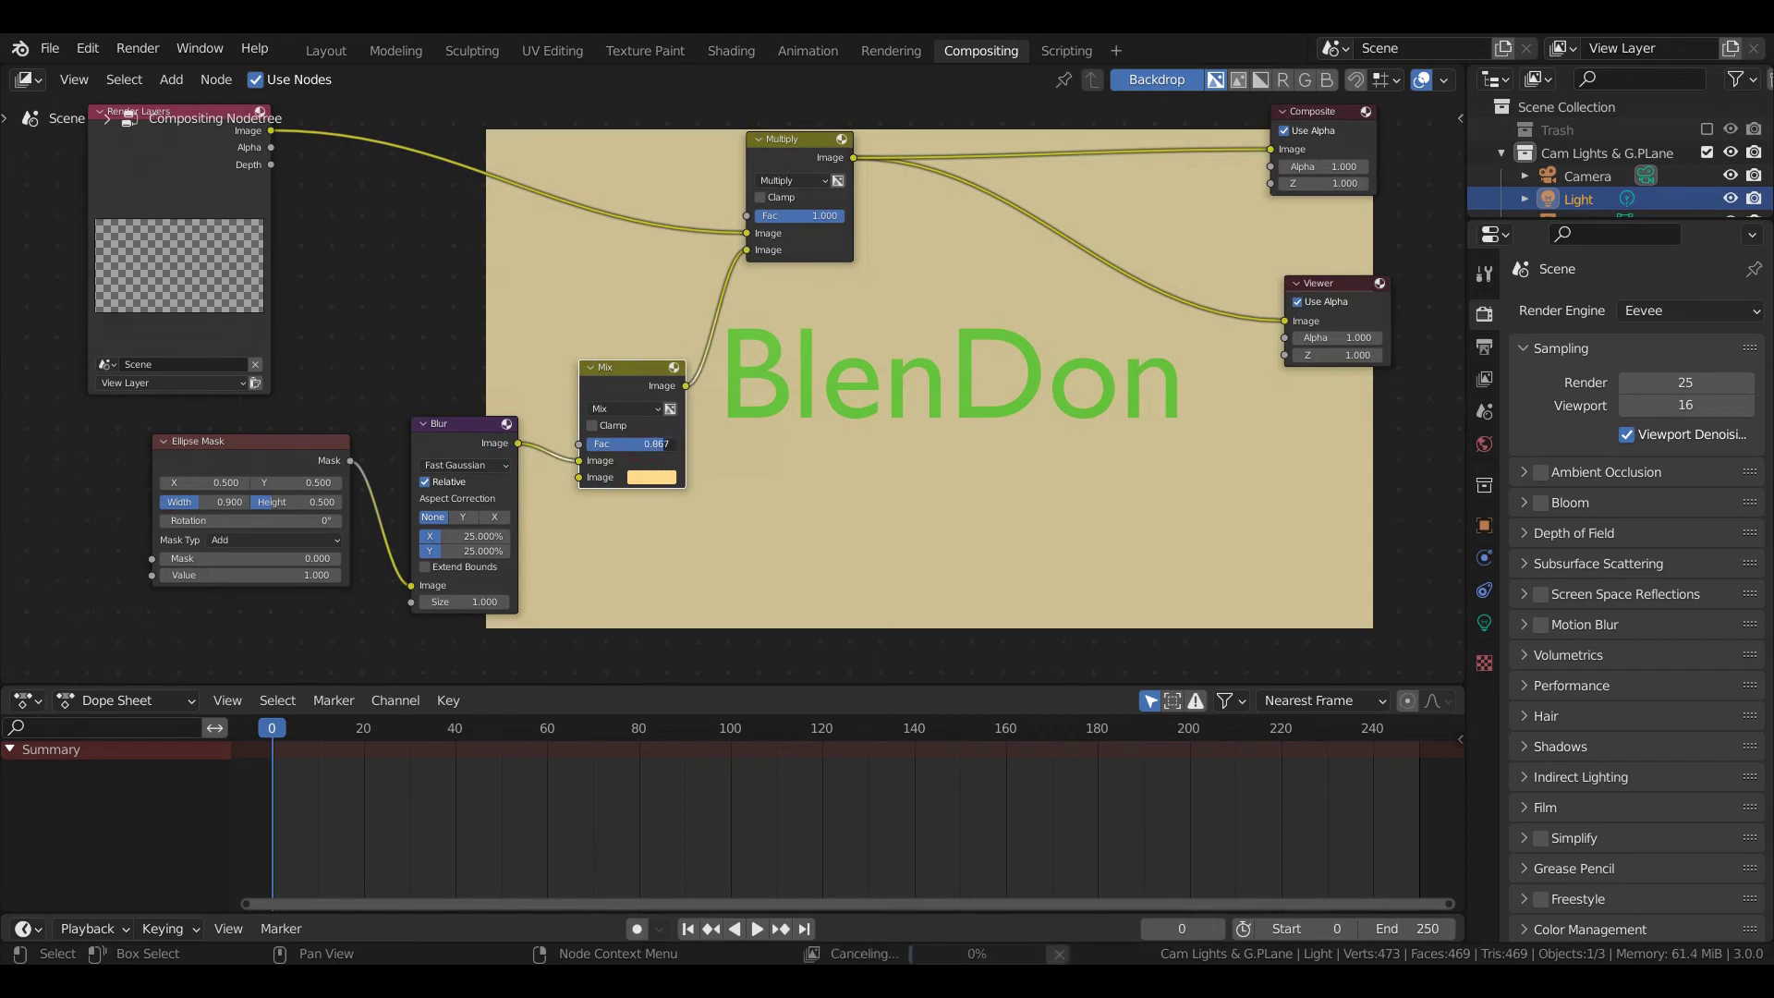
drag(667, 443, 592, 444)
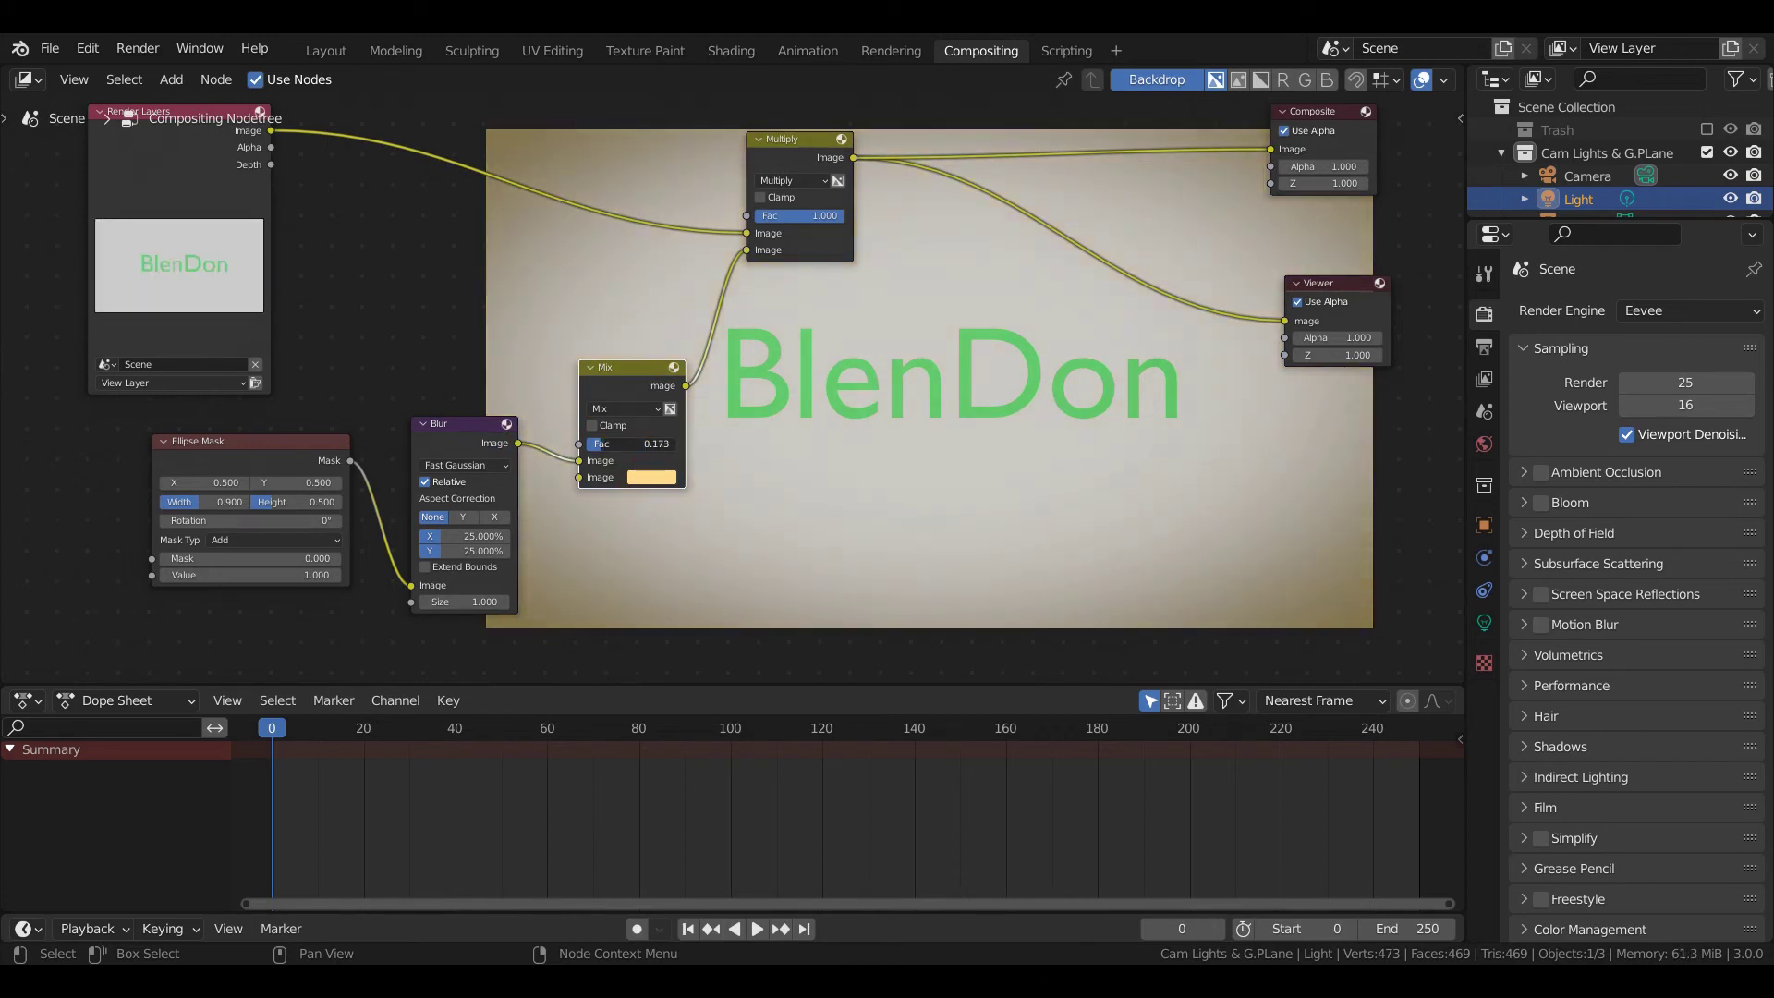
drag(592, 445, 601, 445)
click(641, 482)
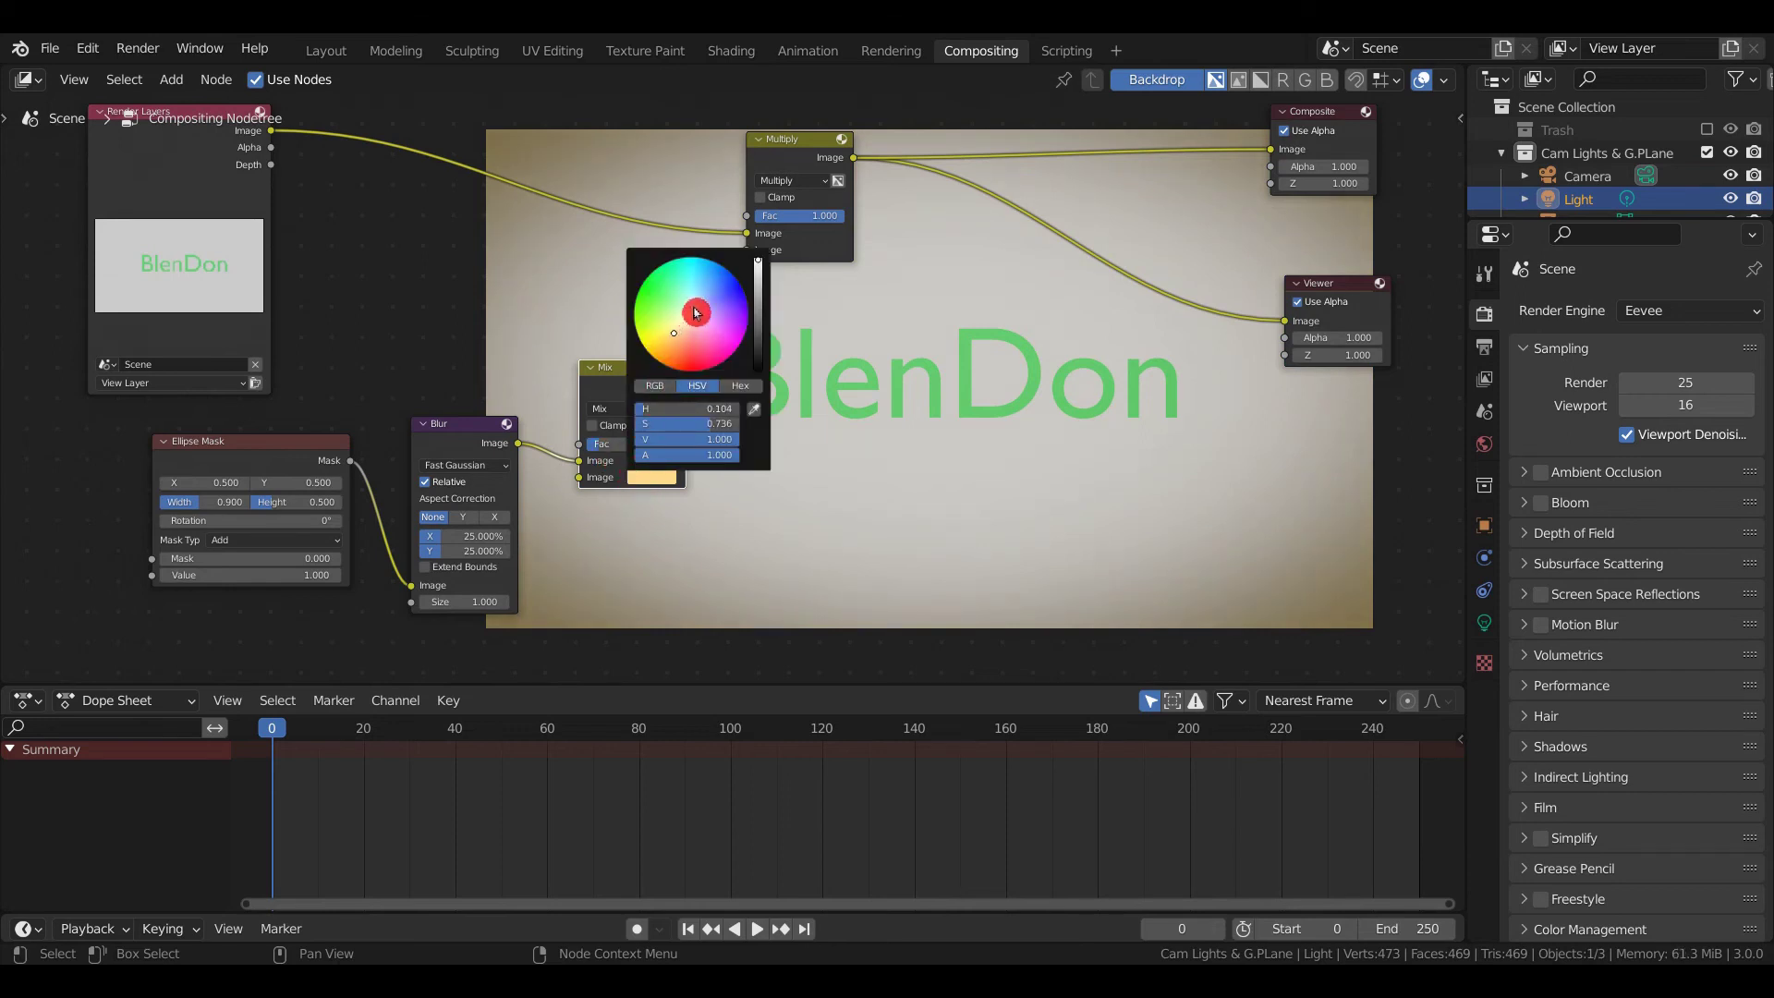
click(713, 292)
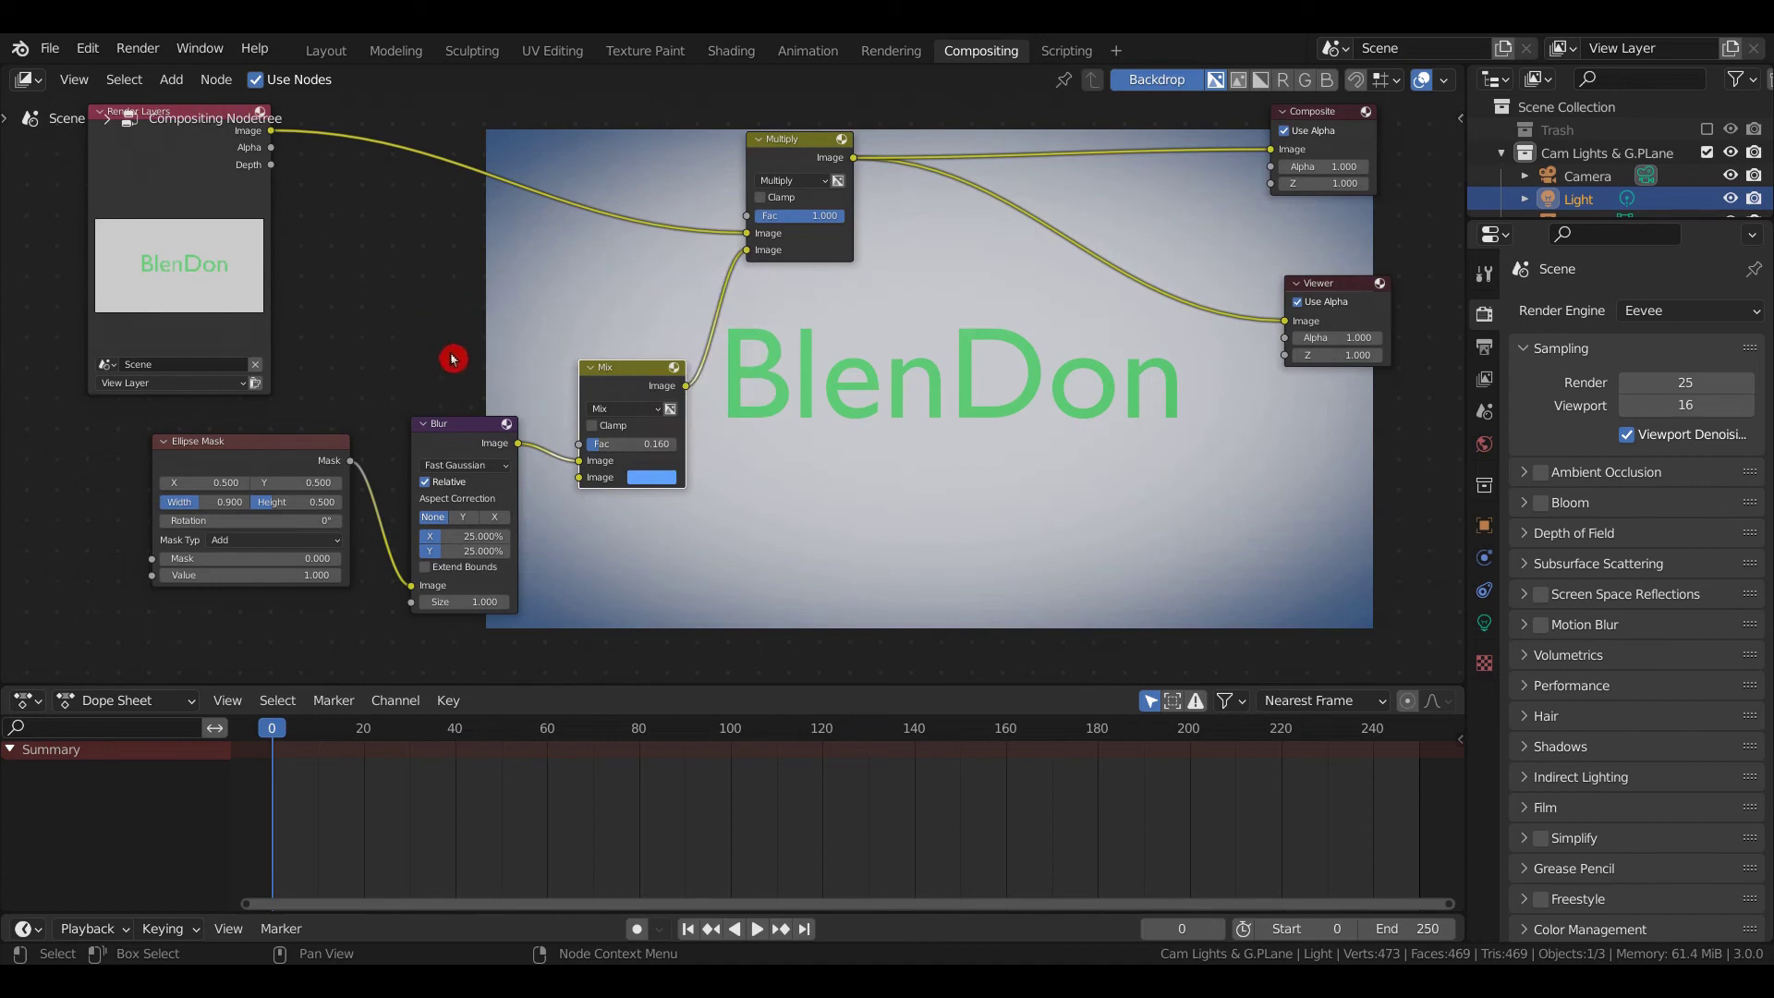
scroll(559, 449, down, 2)
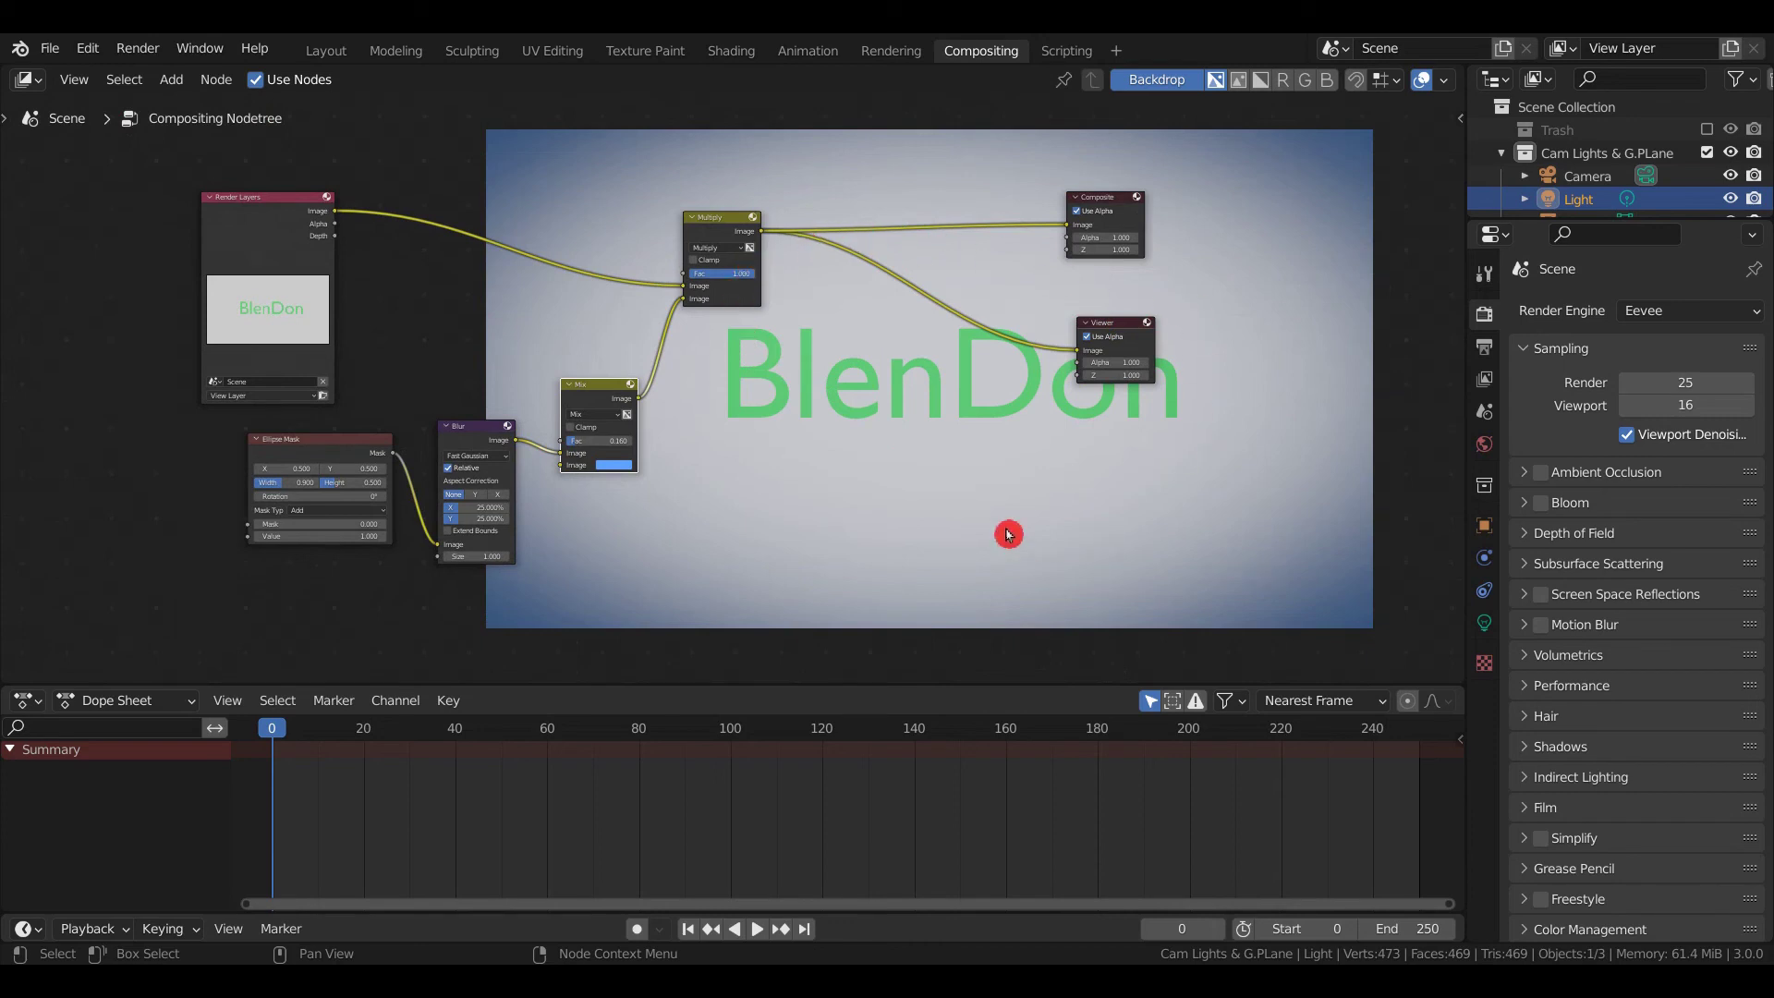
- Enter 2 as the Ellipse Mask value, then nudge the Mix node slightly up-left
scroll(318, 566, up, 2)
scroll(318, 565, up, 2)
click(328, 517)
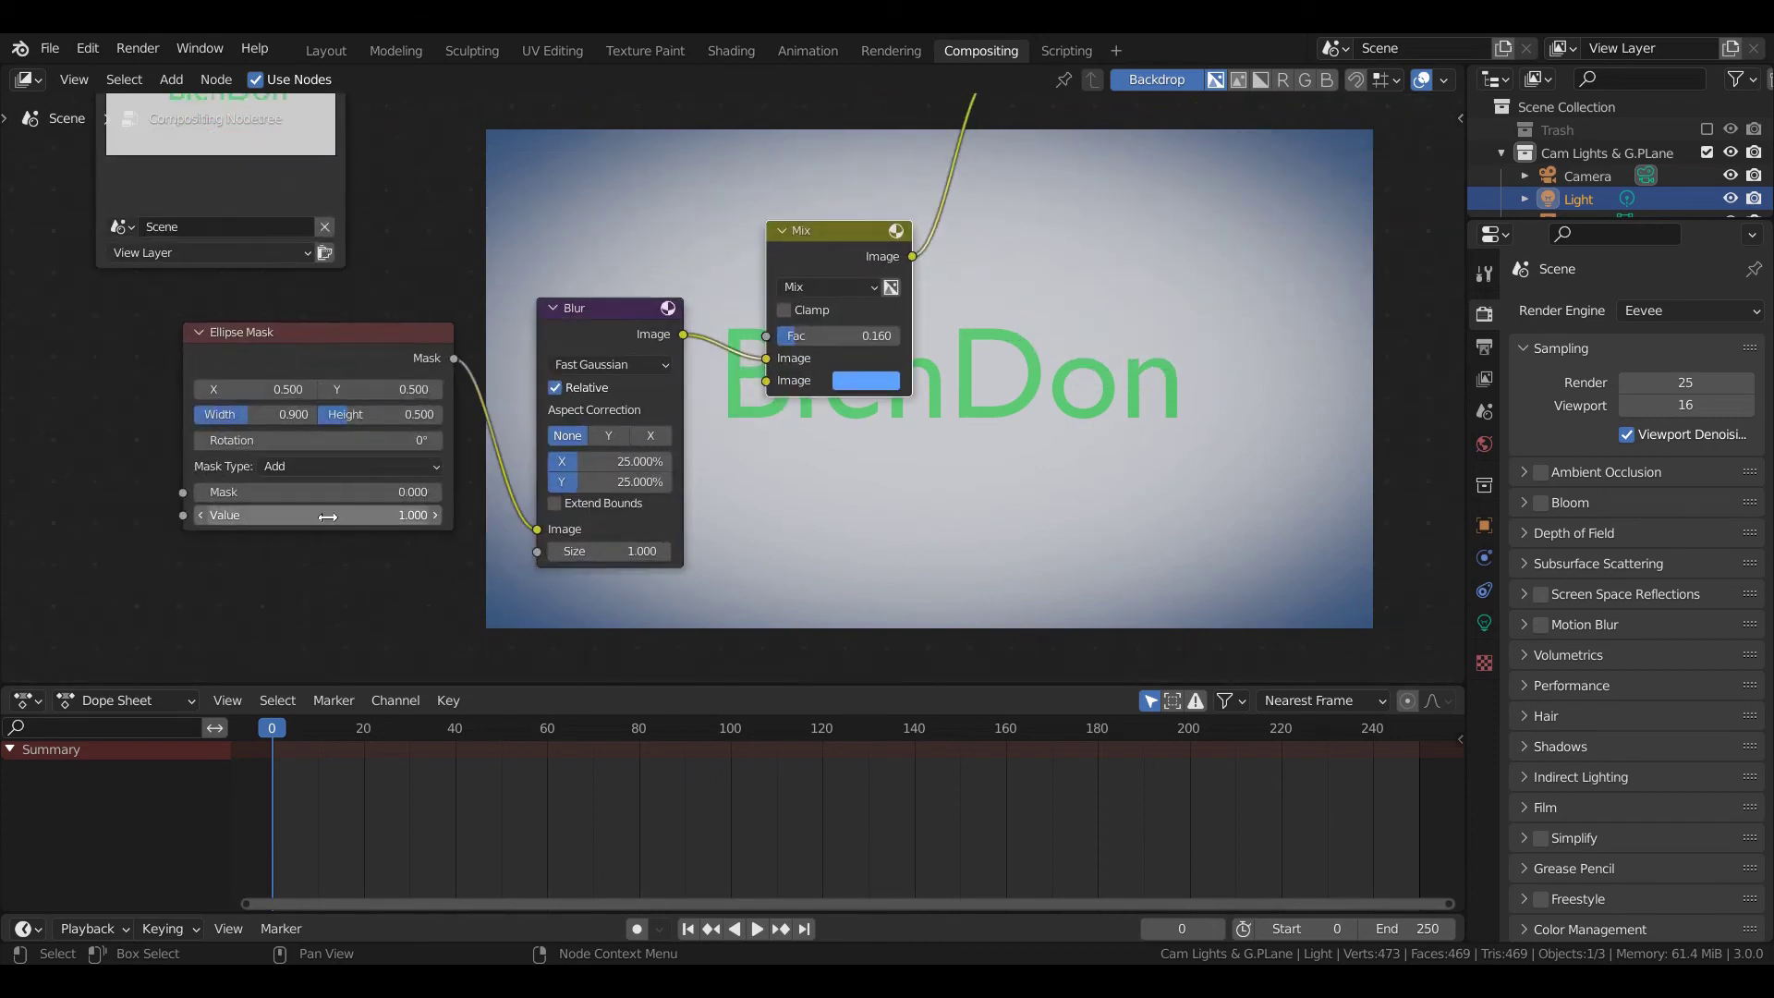
key(Return)
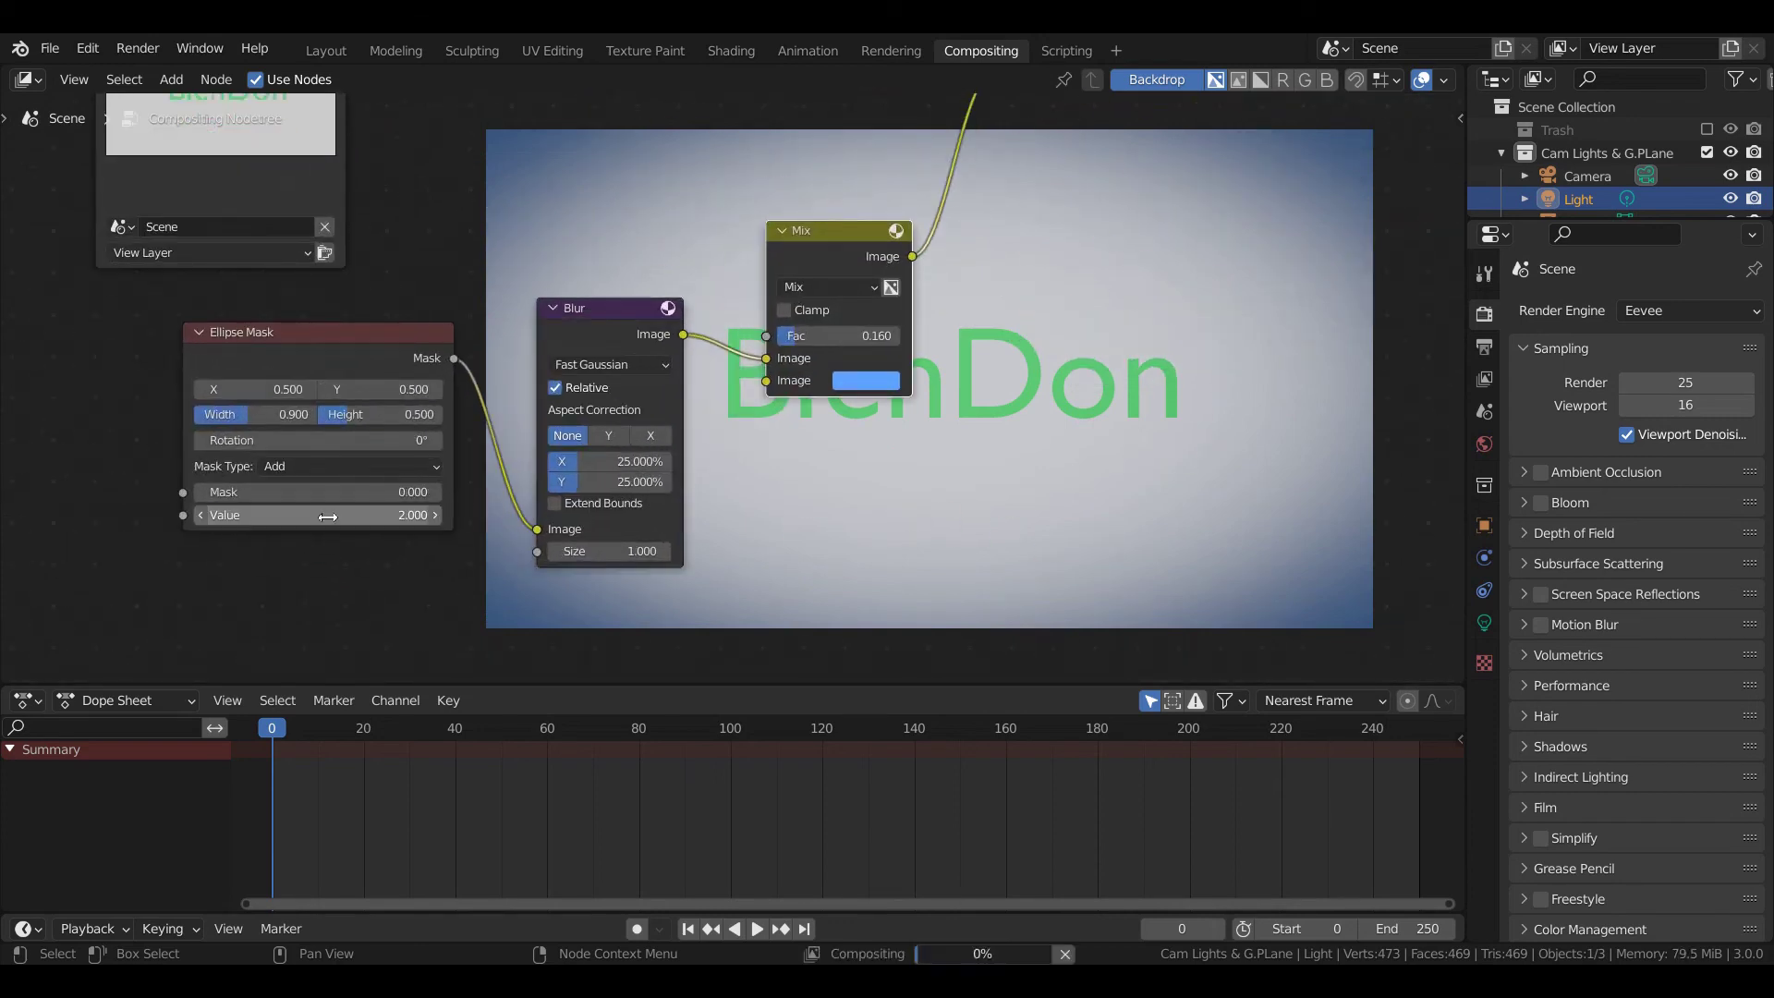
scroll(328, 517, down, 3)
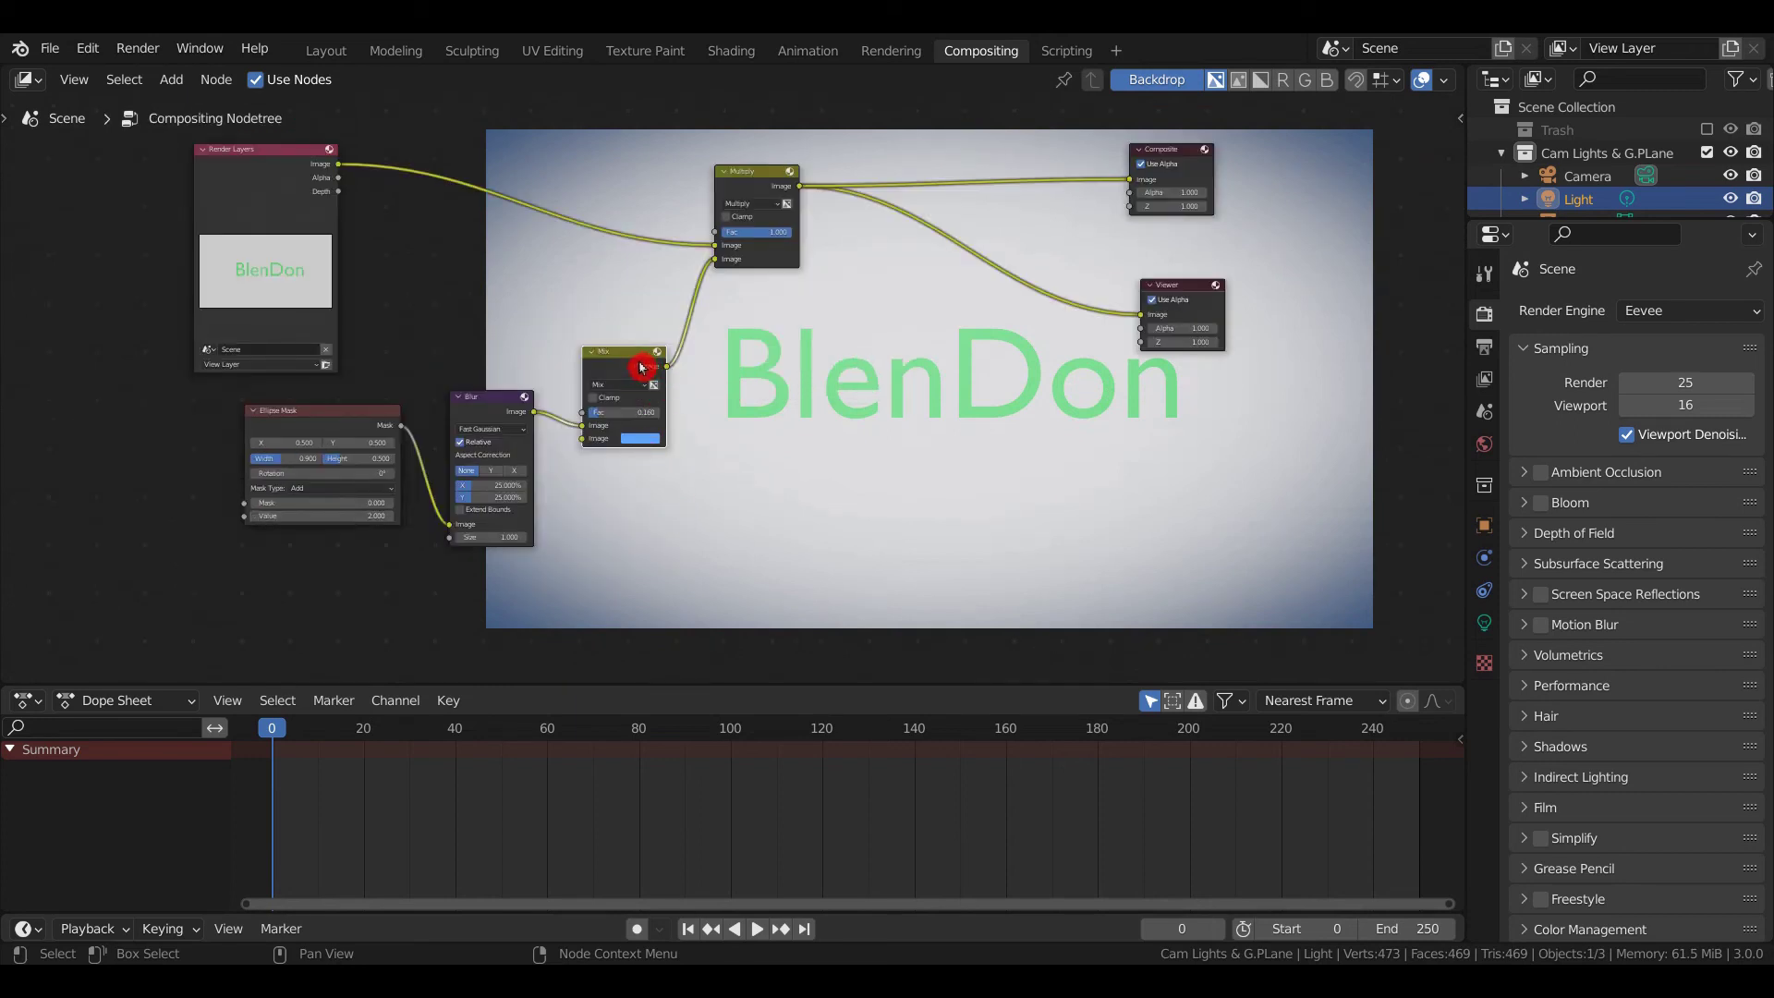
drag(641, 367, 616, 357)
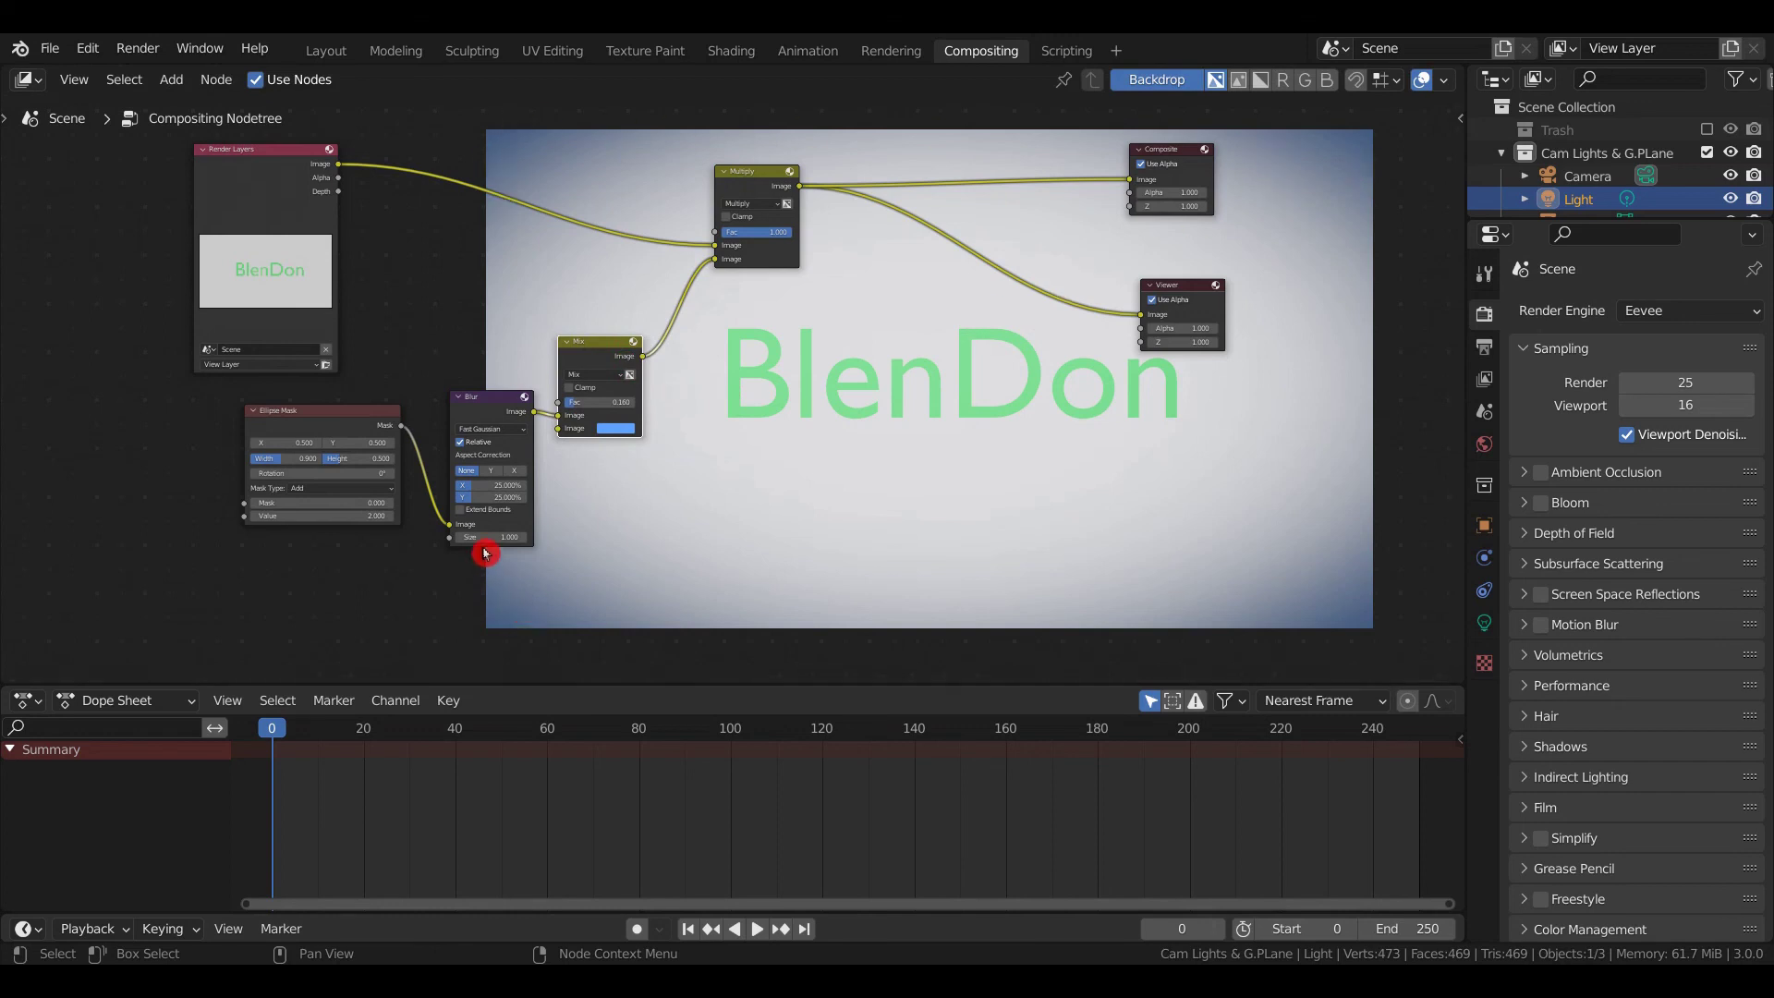
scroll(485, 553, up, 2)
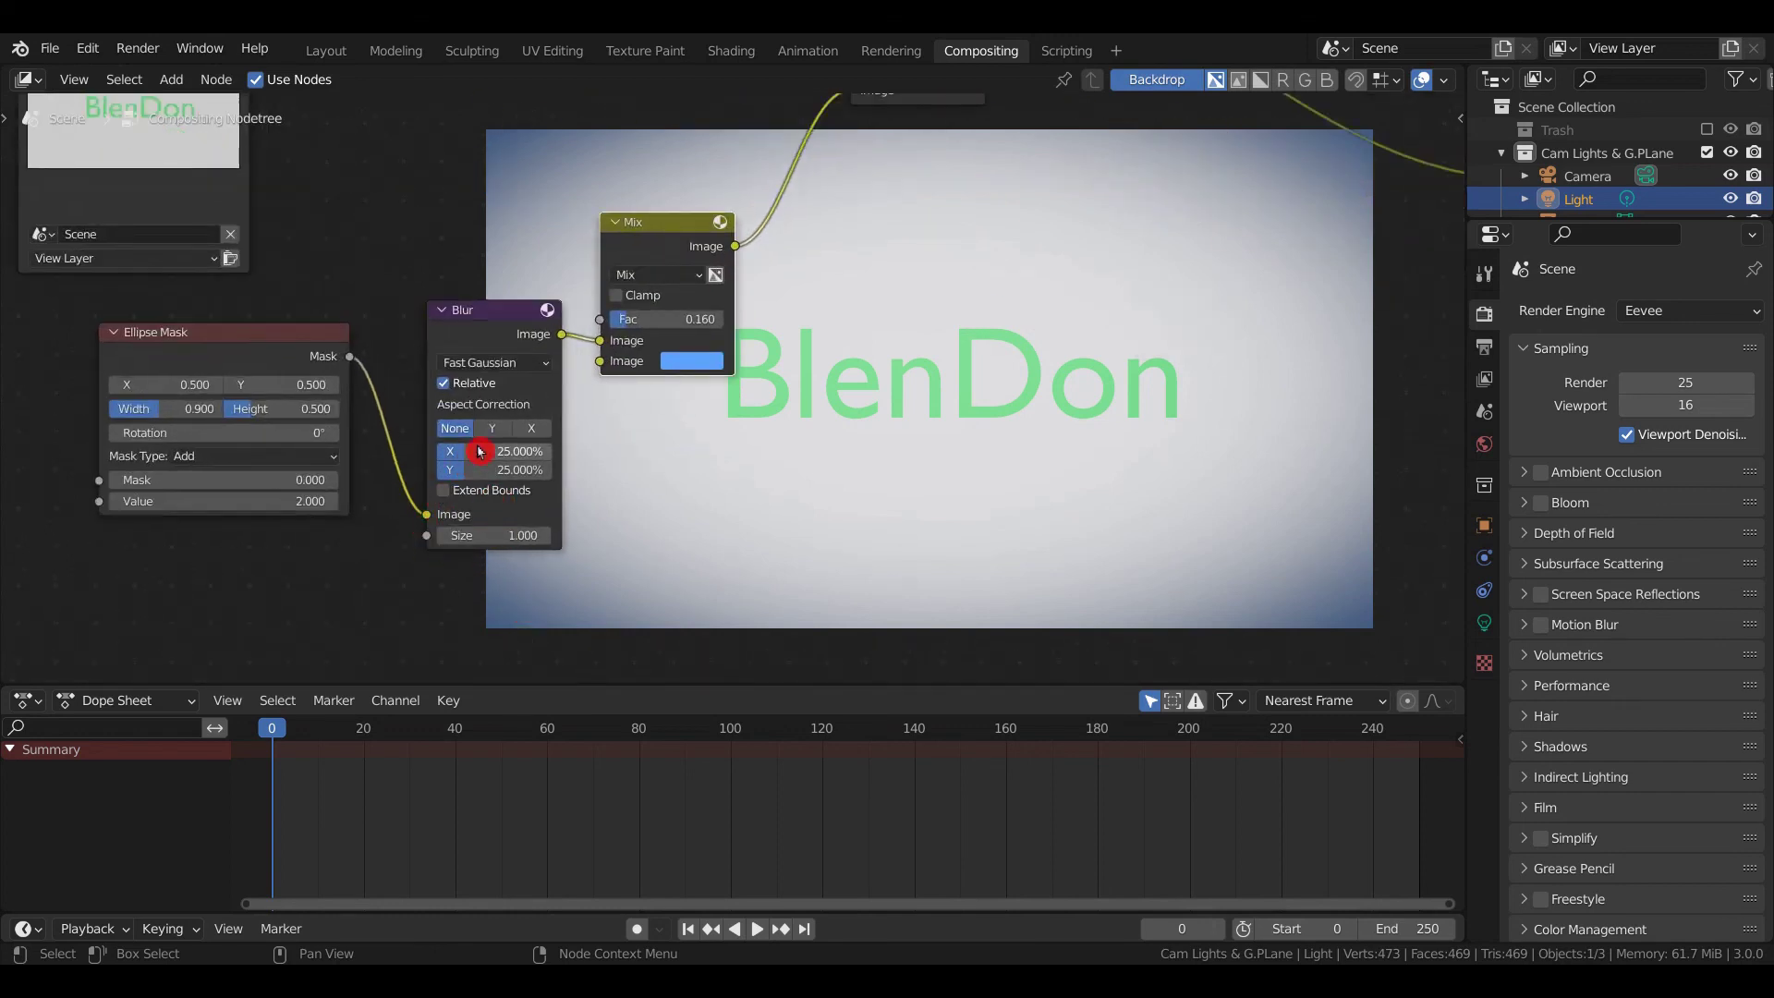
click(489, 428)
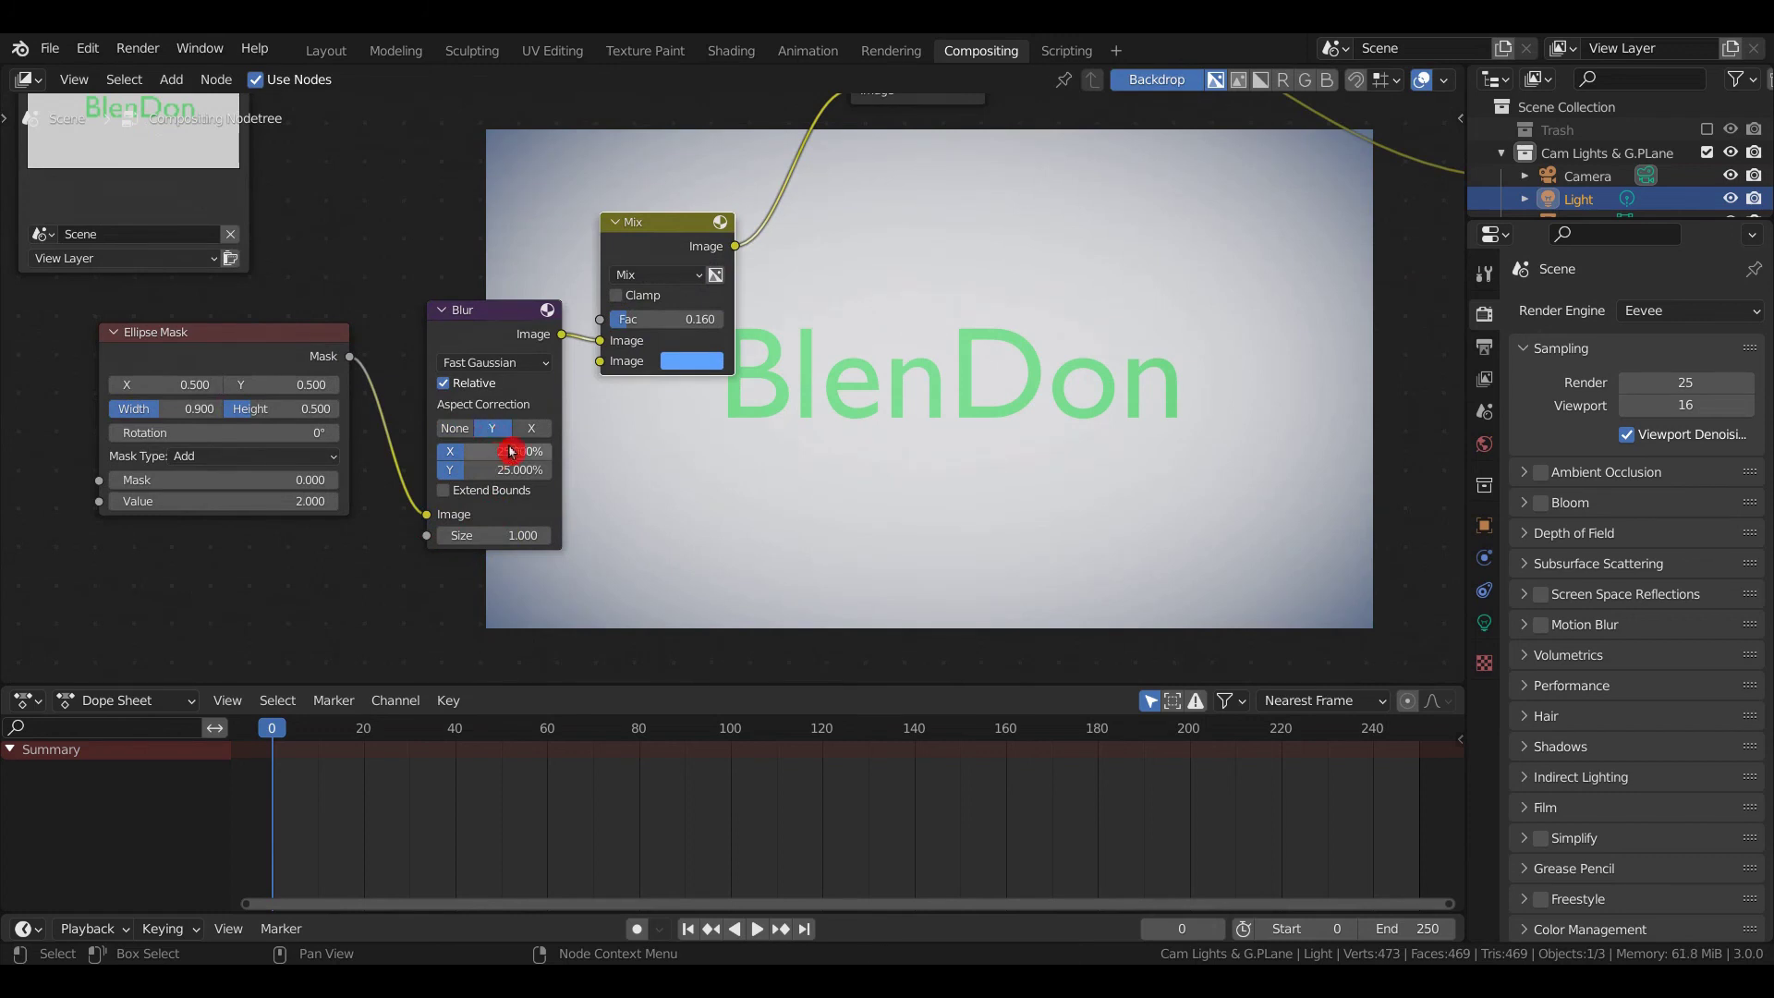
click(530, 430)
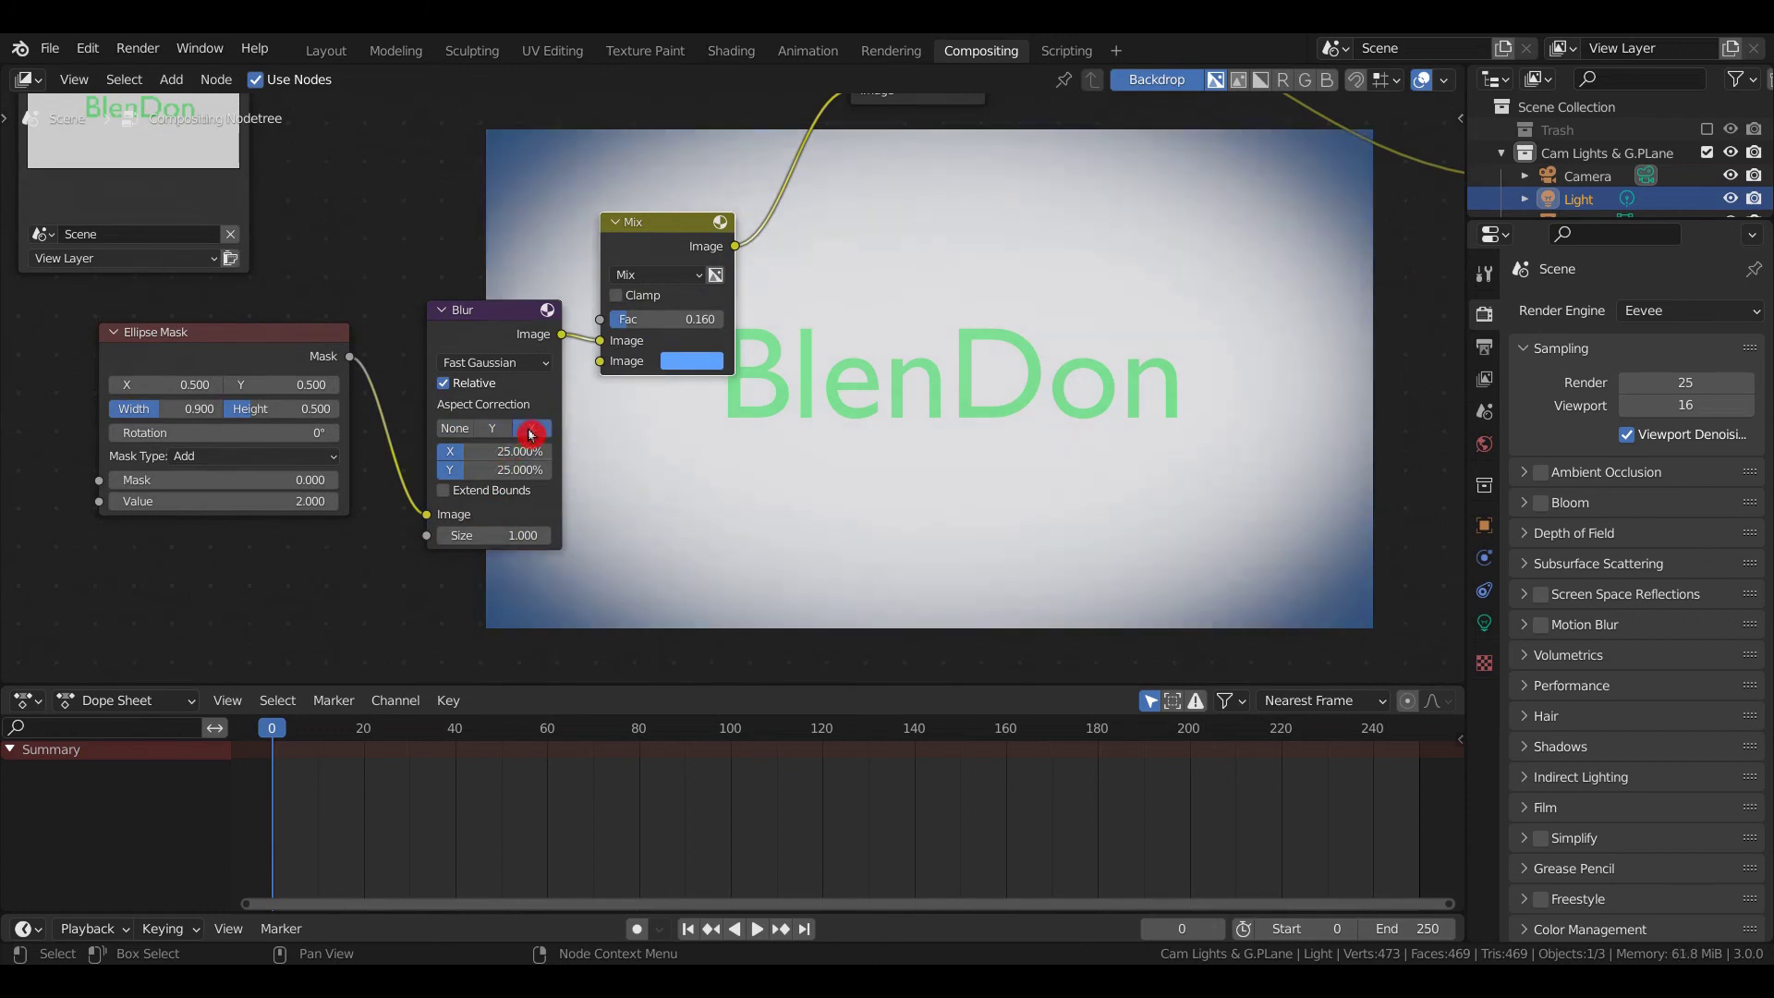
click(454, 430)
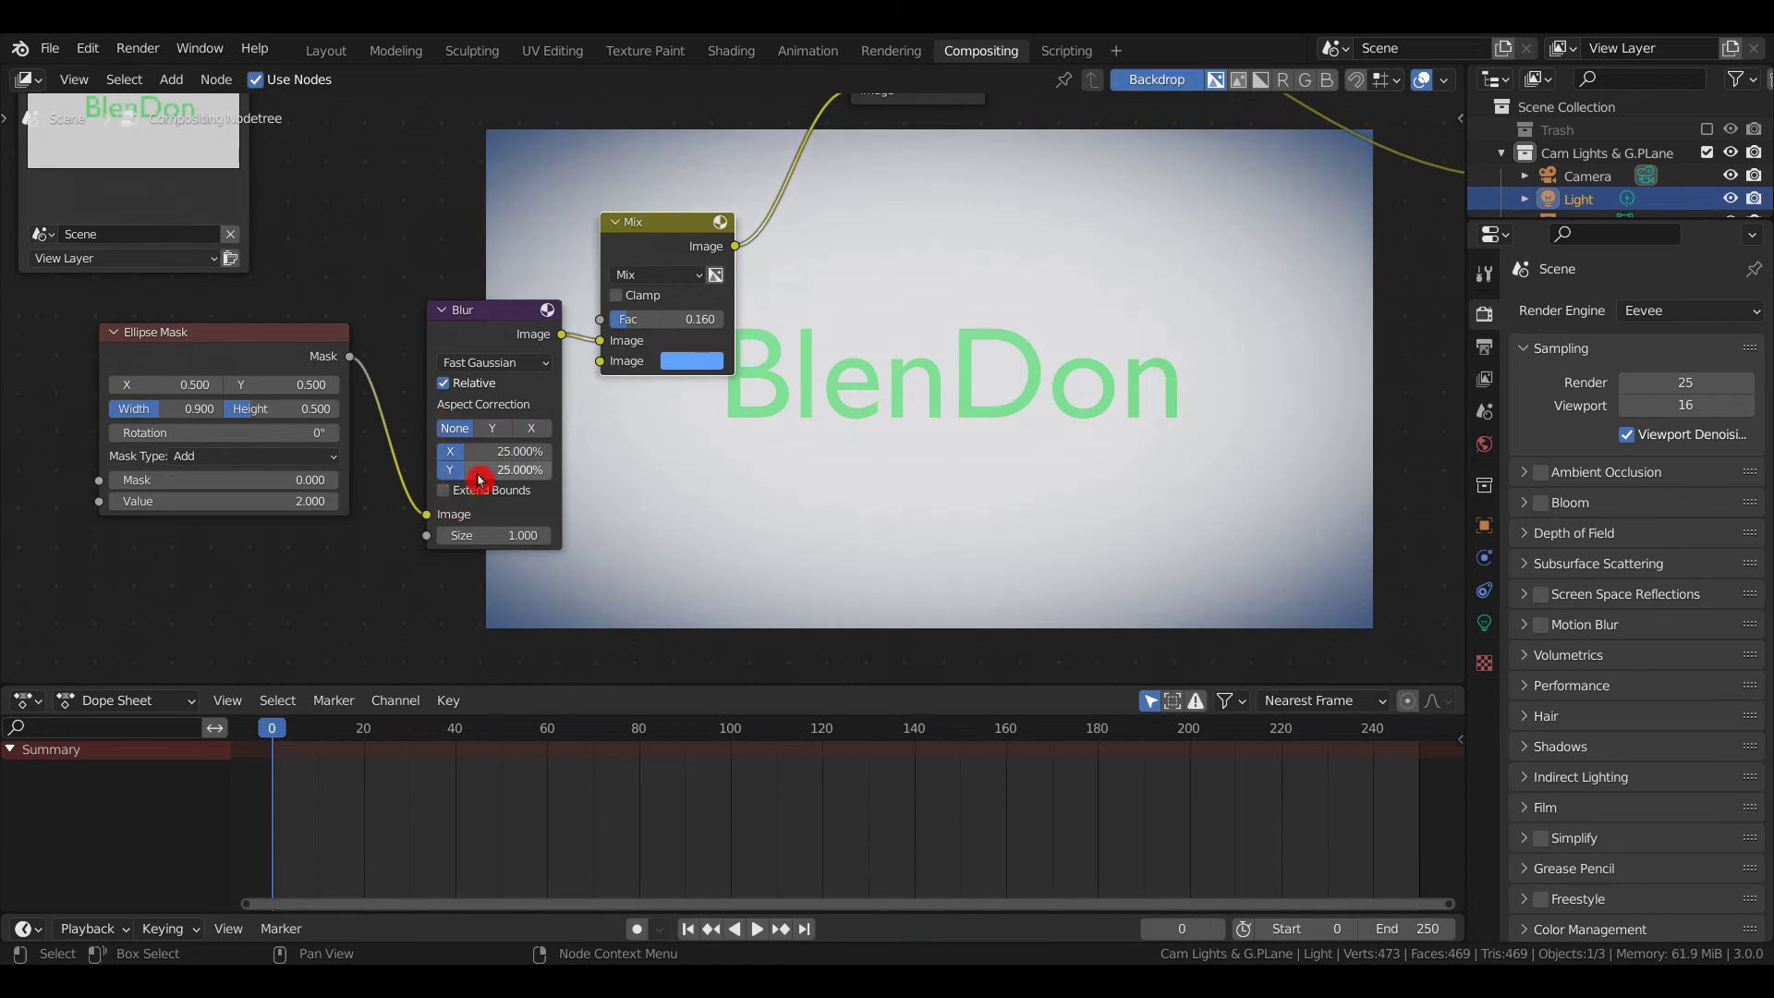
drag(479, 478, 485, 475)
key(Return)
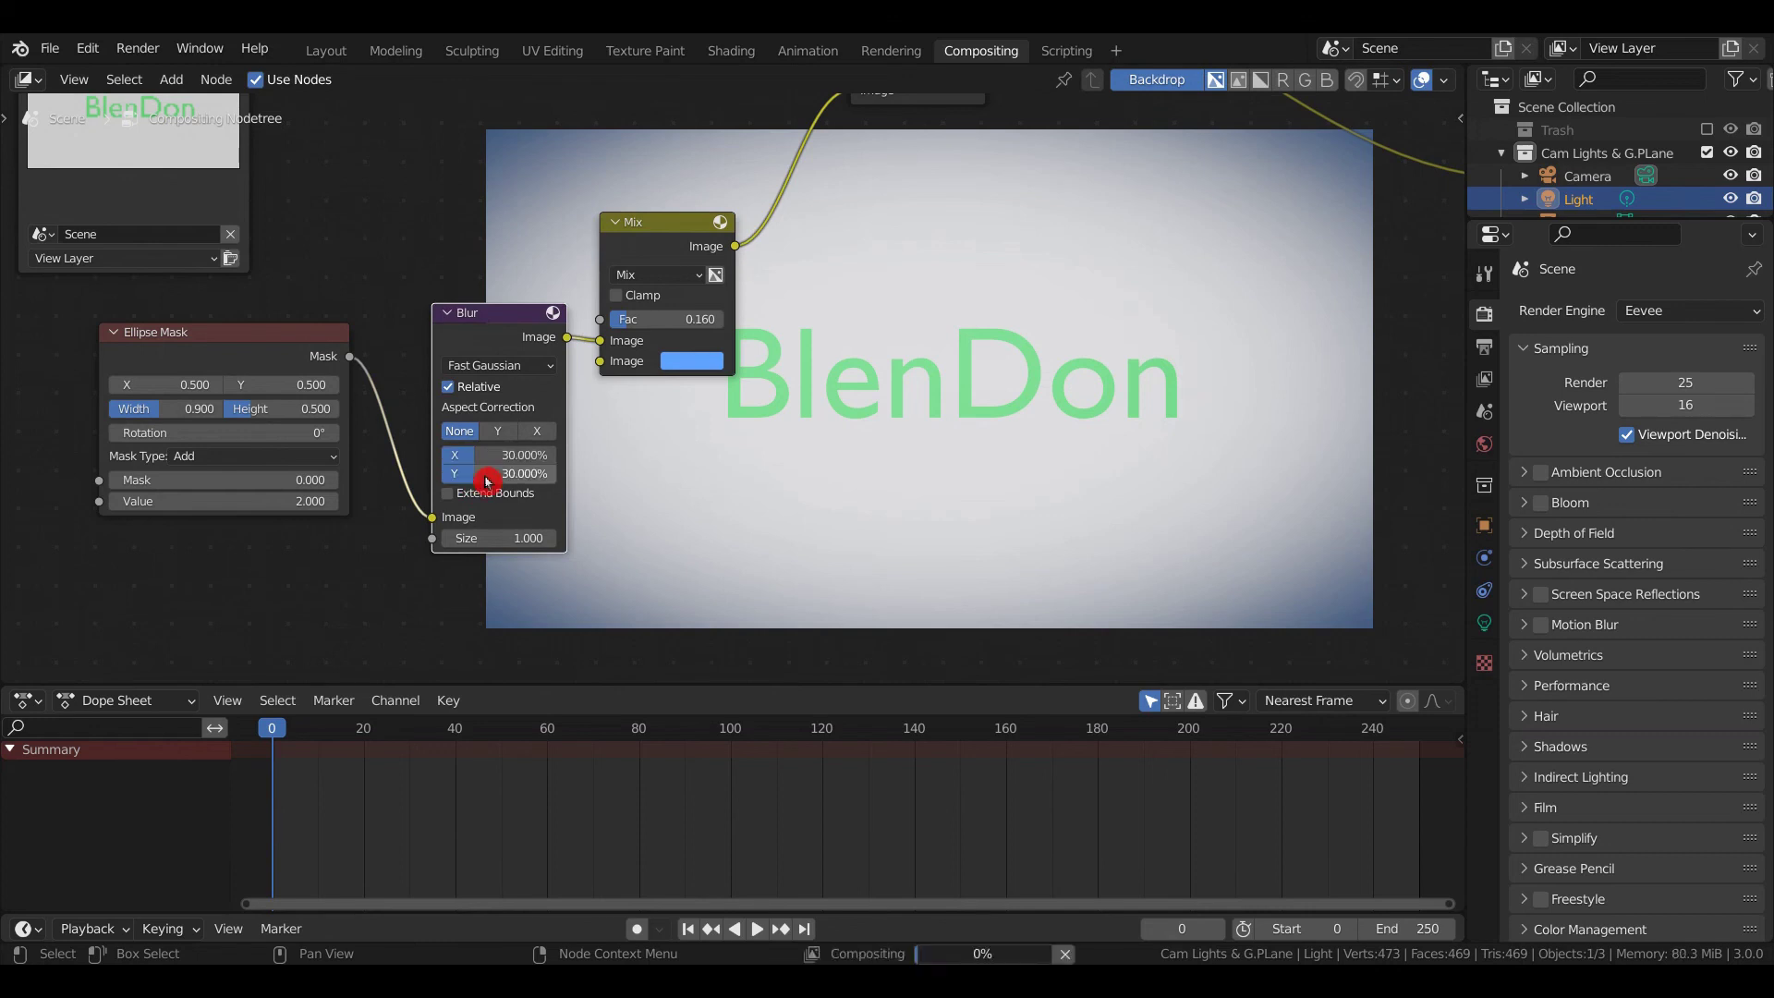
drag(477, 466, 477, 454)
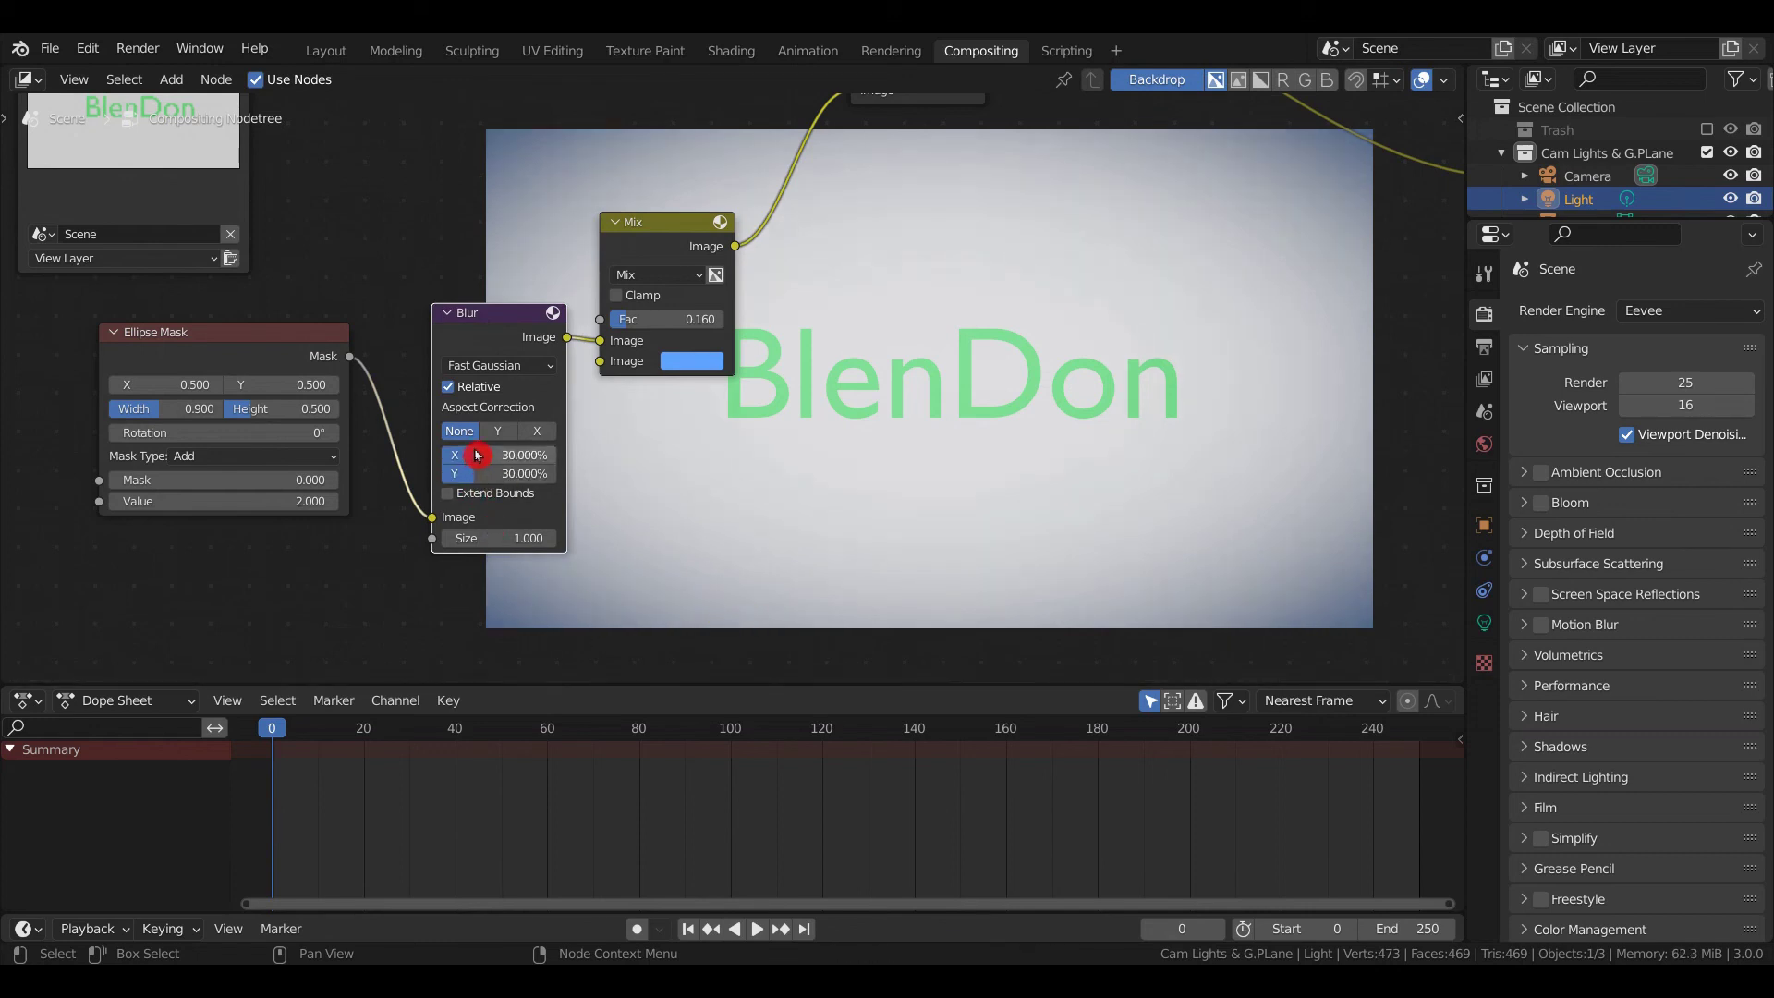
text(20)
key(Return)
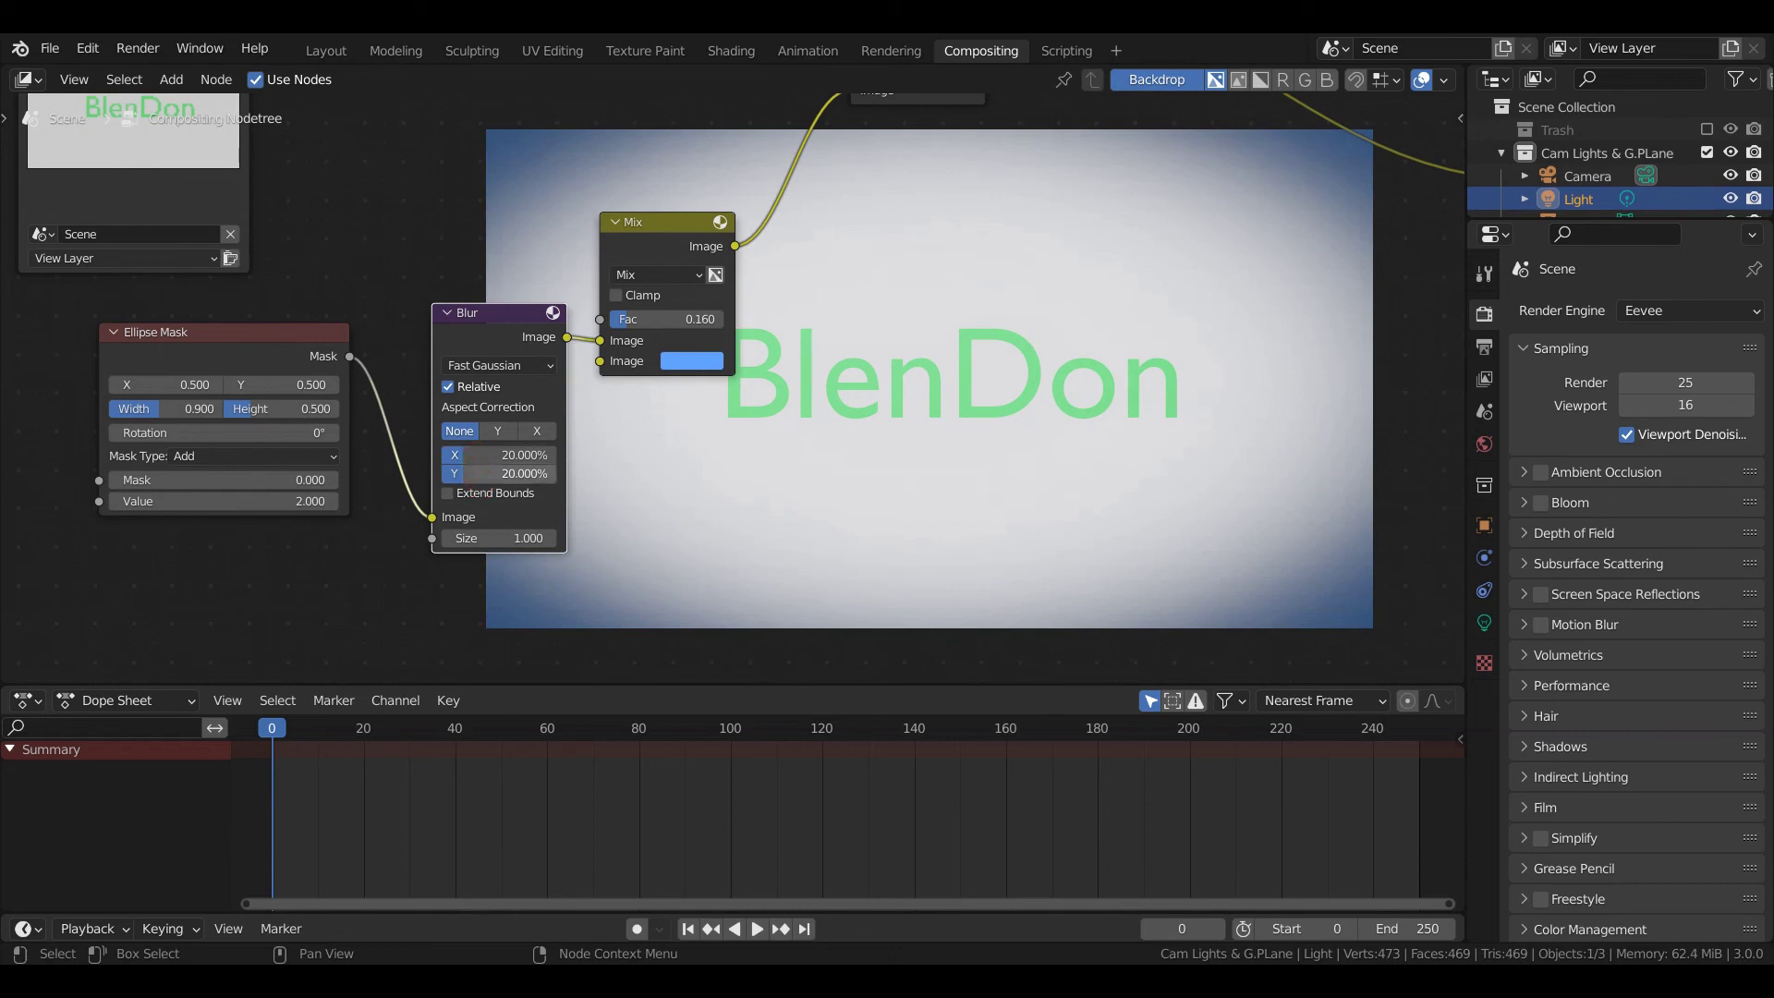
mouse_move(471, 475)
mouse_down()
mouse_move(490, 474)
mouse_move(472, 455)
mouse_move(492, 476)
mouse_up()
text(10)
key(Return)
text(25)
key(Return)
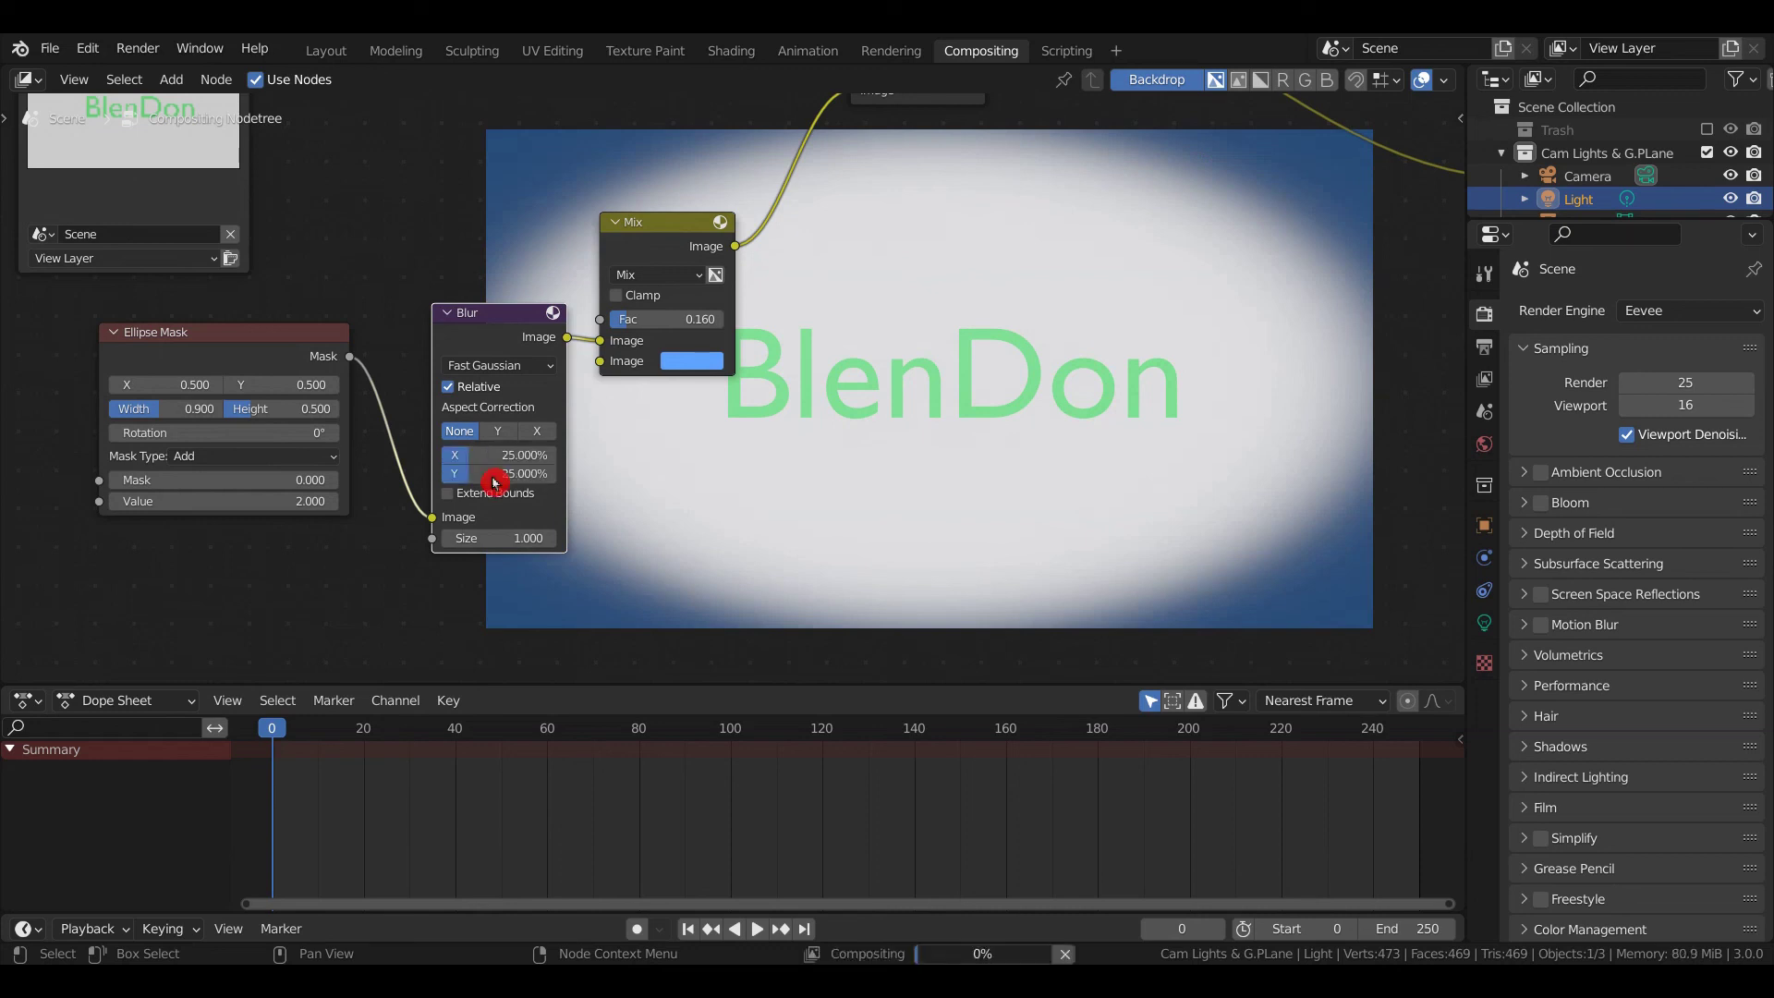
scroll(690, 589, down, 1)
scroll(690, 589, down, 2)
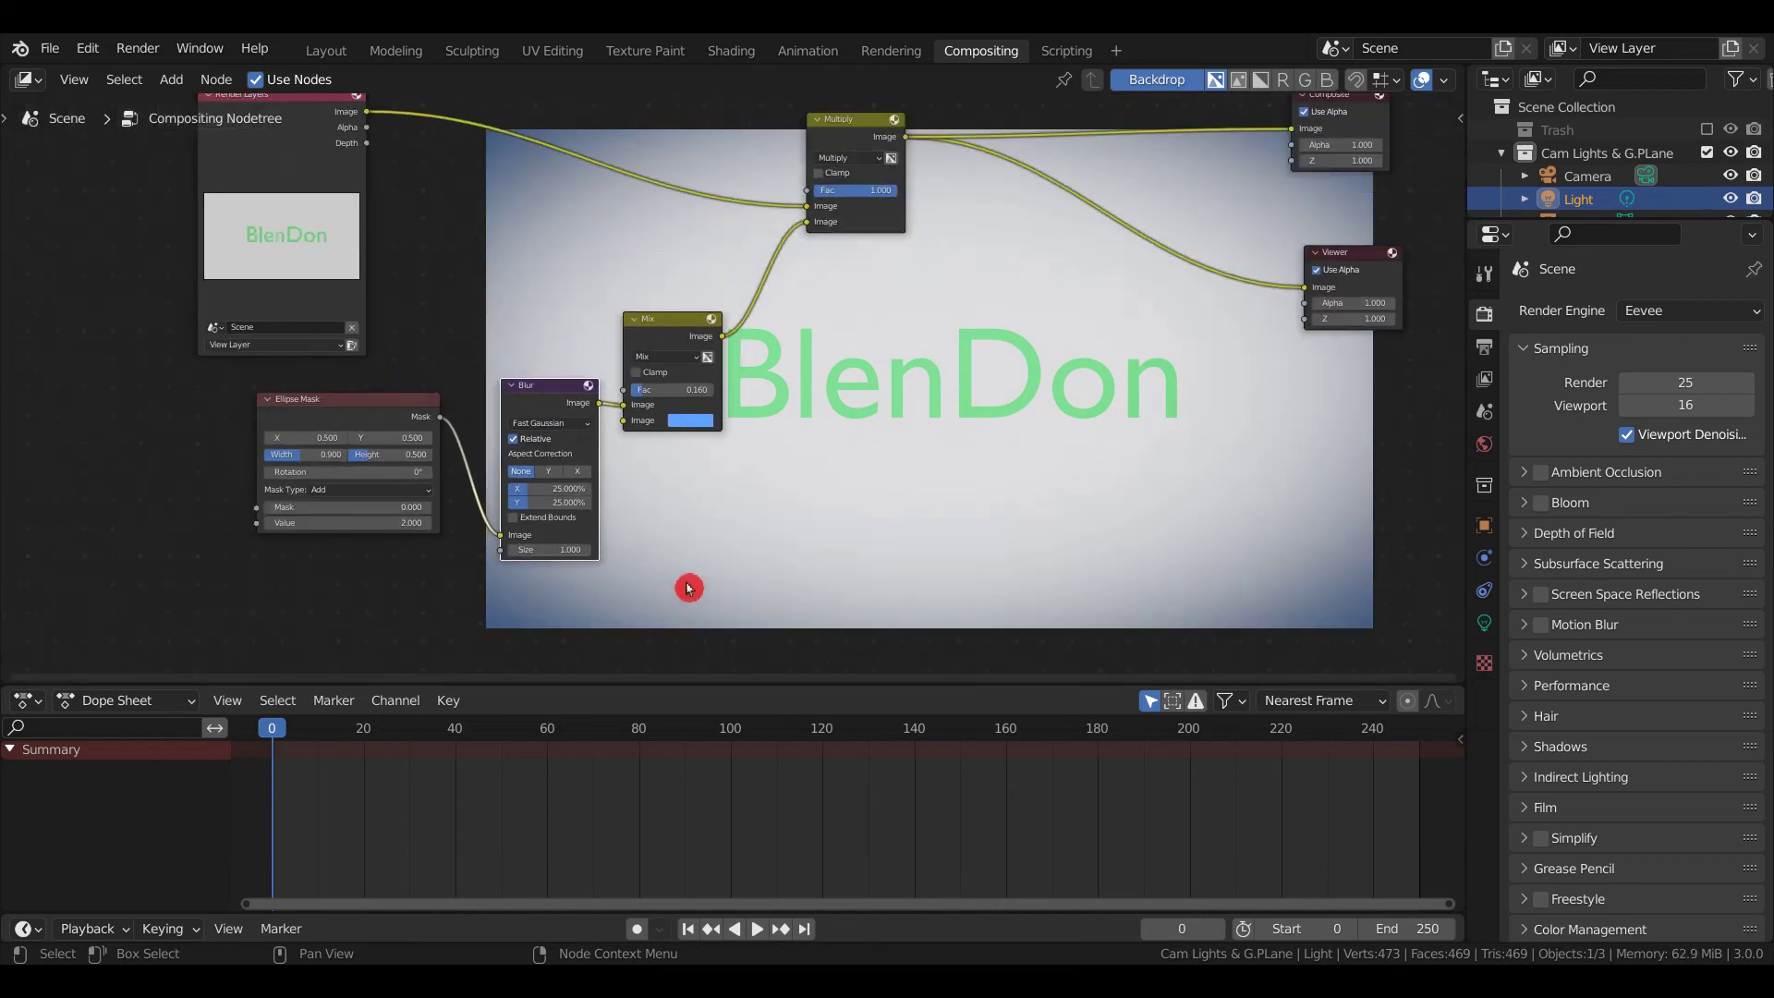
middle_drag(823, 541, 748, 558)
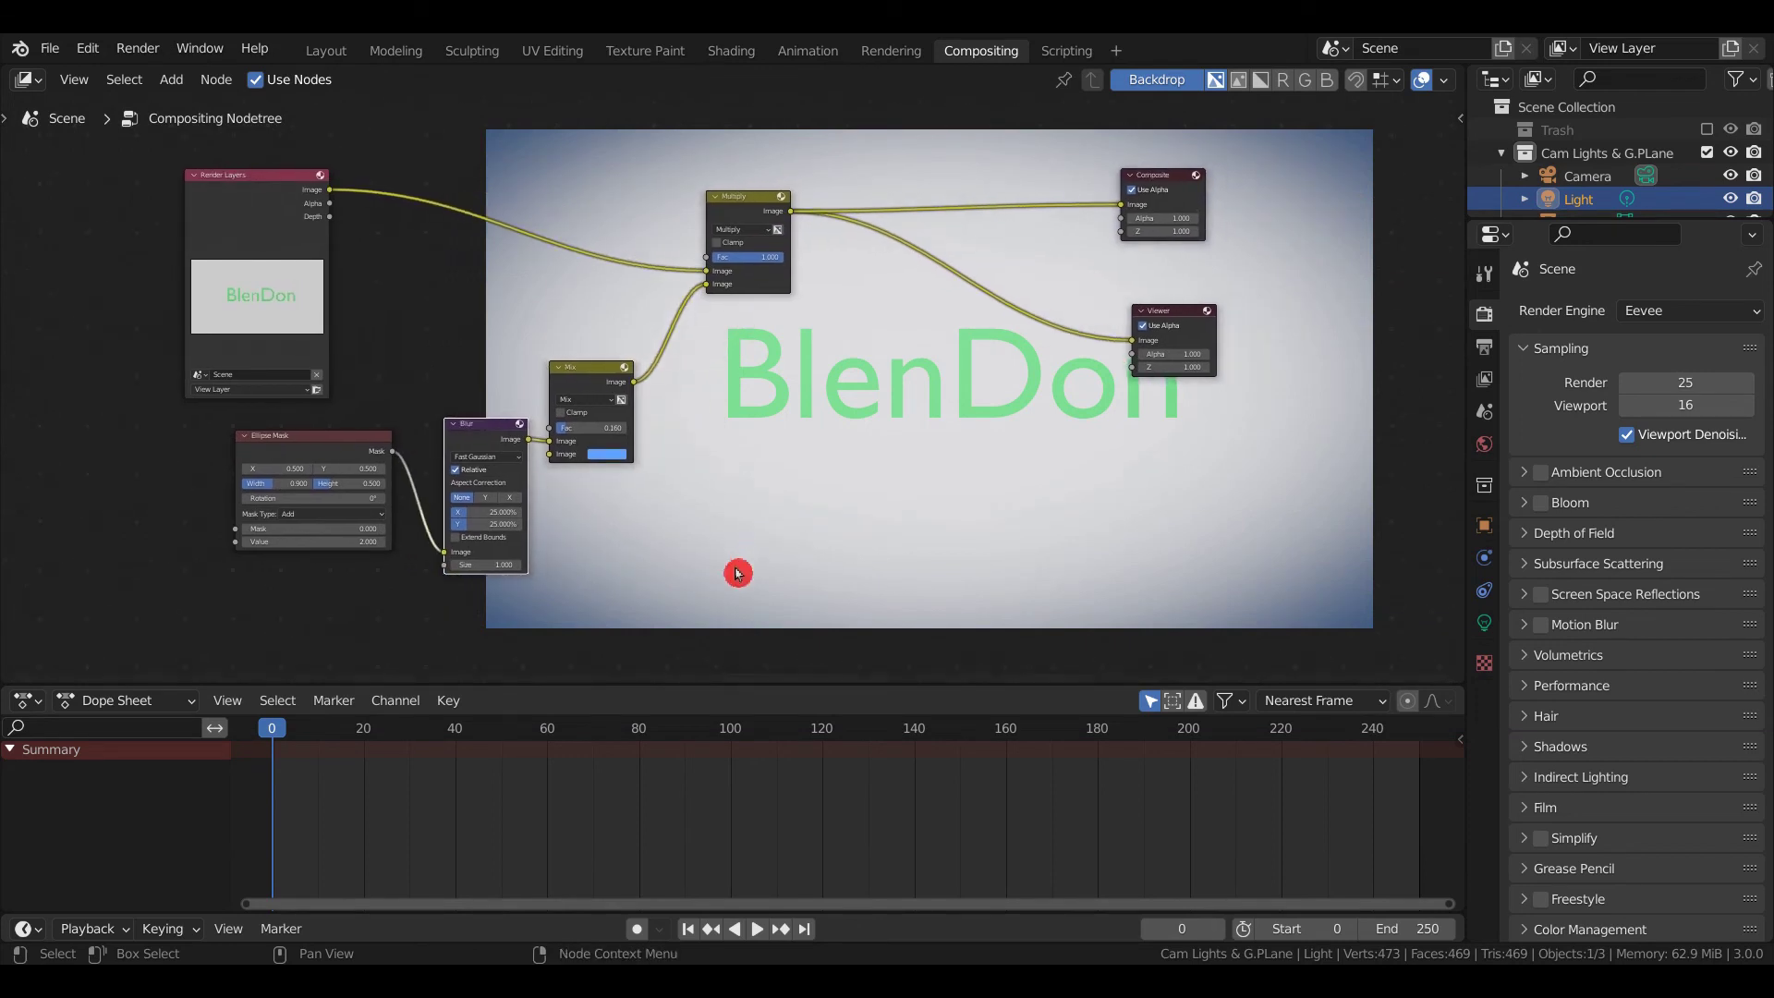